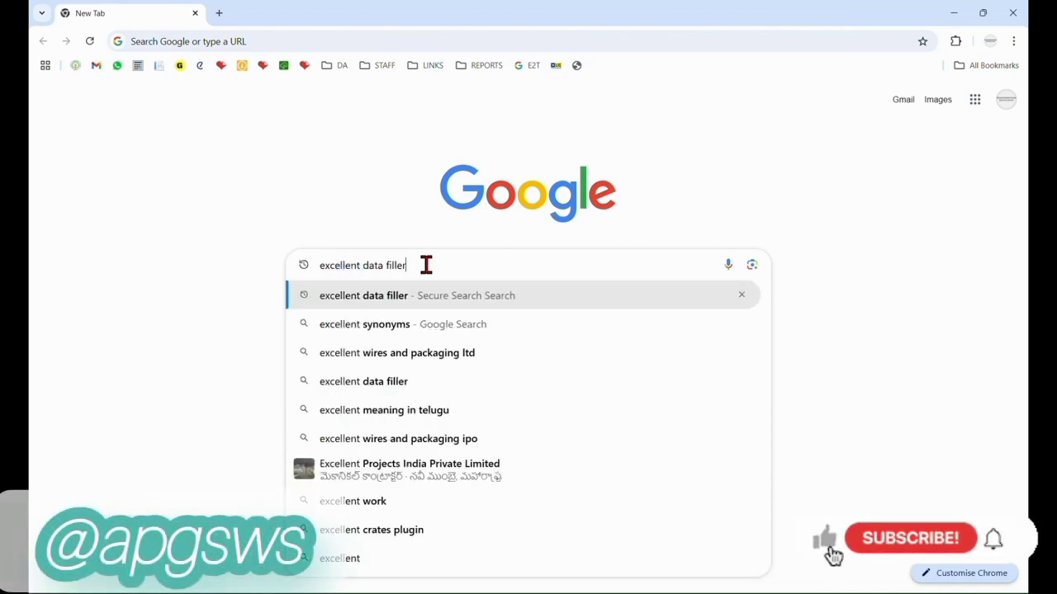
Search the web for "excellent data filler" and open the extension's Chrome Web Store page.
key("Return")
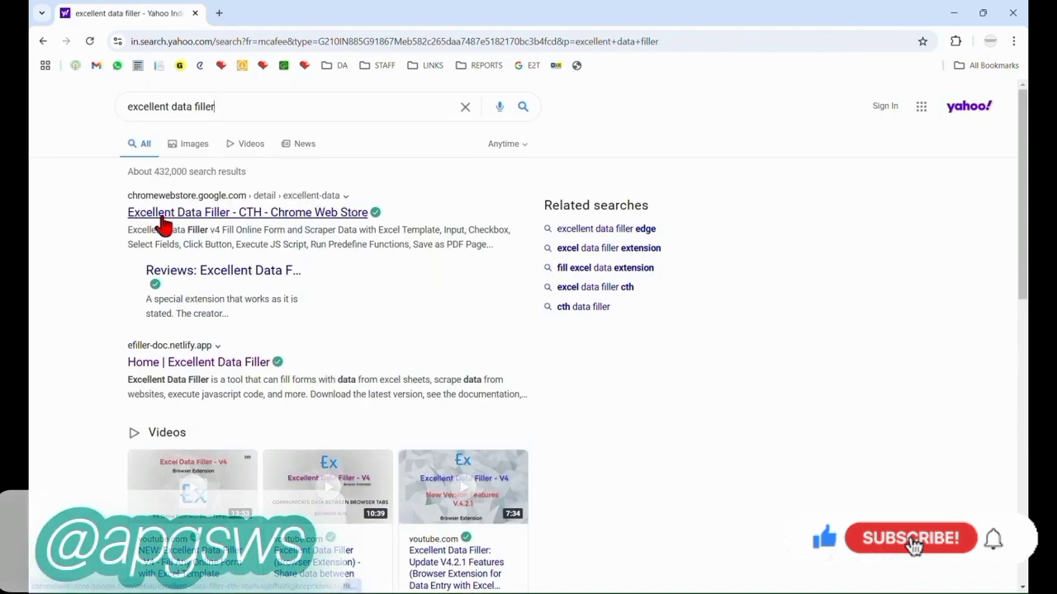
left_click_drag(120, 198, 363, 221)
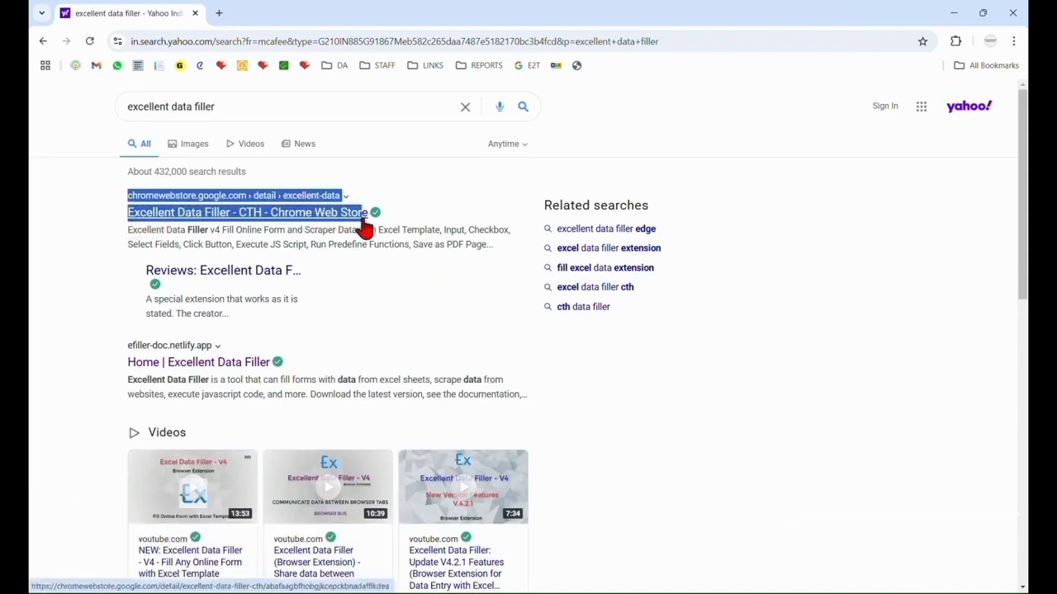
left_click(363, 218)
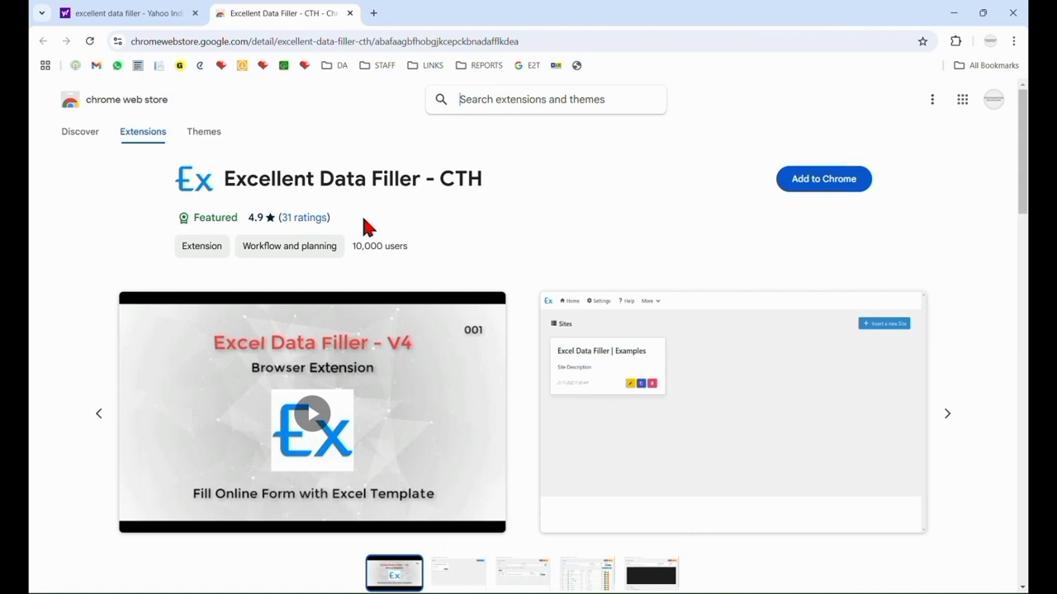
Add the Excellent Data Filler - CTH extension to the browser and pin it.
left_click(827, 182)
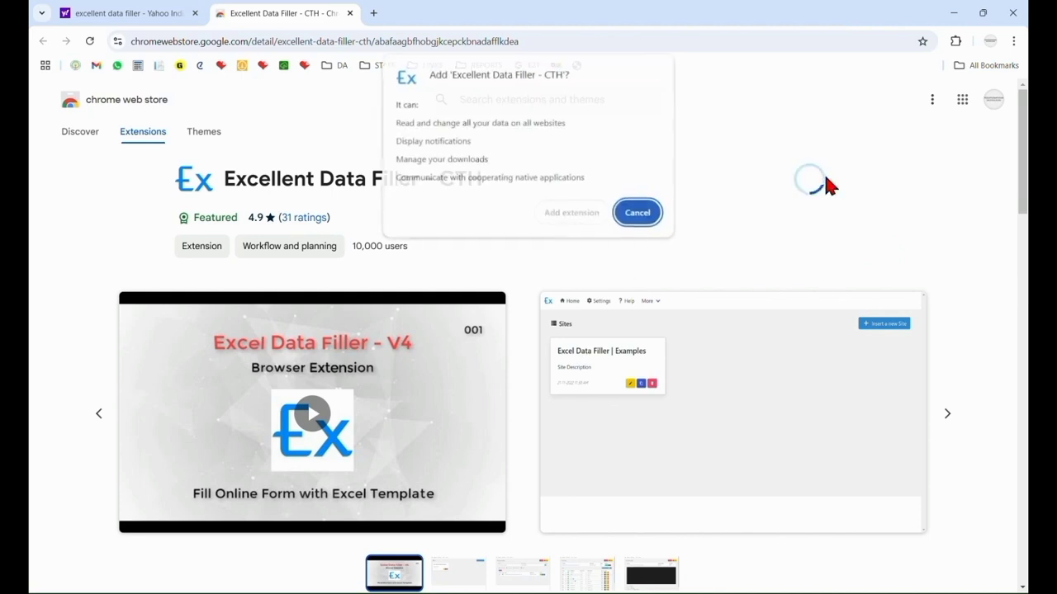
left_click(588, 213)
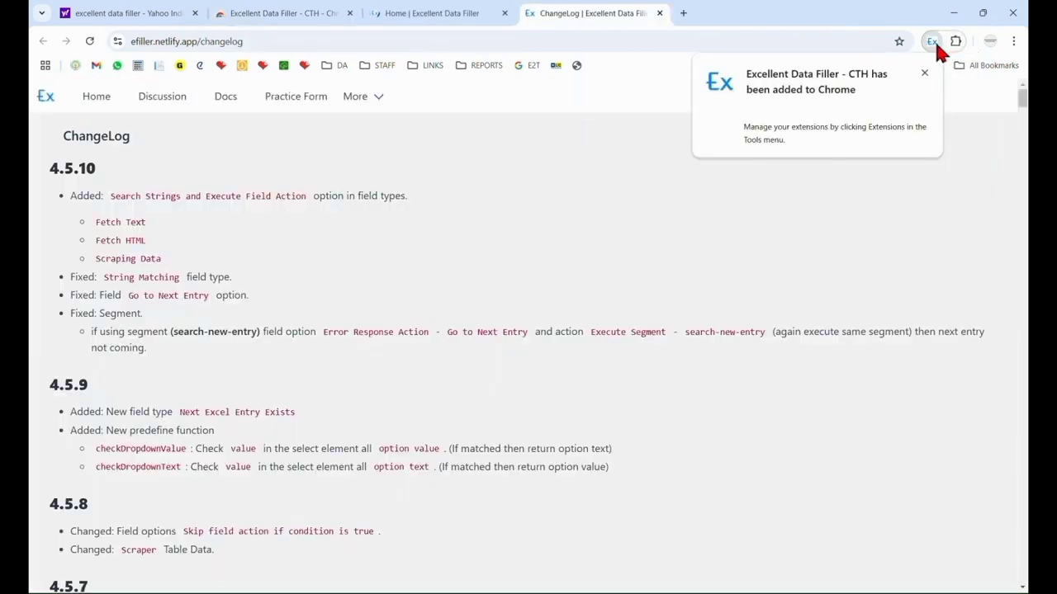
left_click(953, 43)
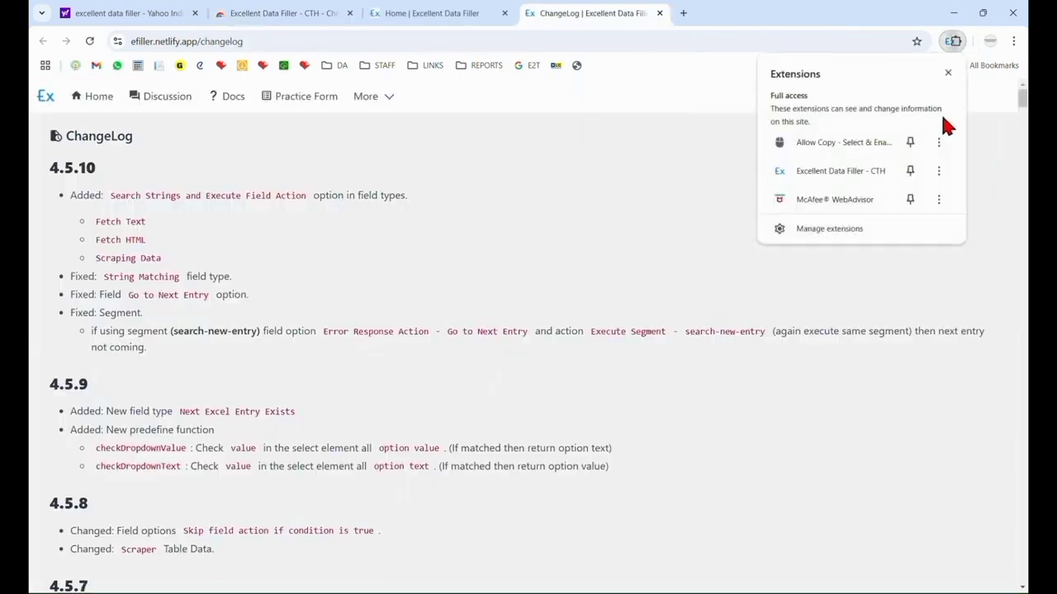
left_click(909, 172)
Close the extension store, extension website and search results pages, leaving only a blank new tab open.
left_click(347, 15)
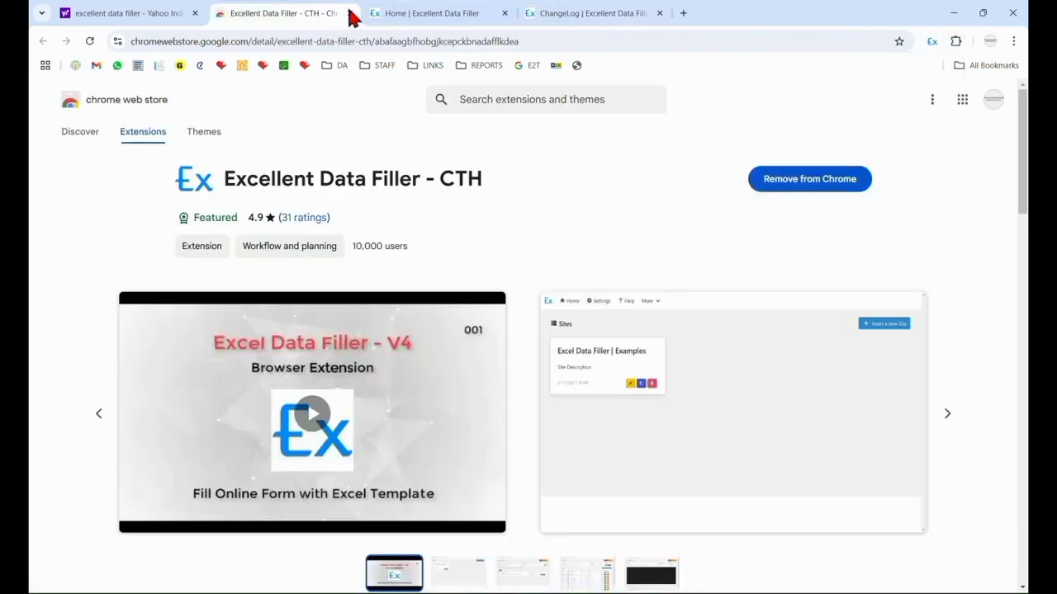
left_click(351, 15)
left_click(351, 15)
left_click(352, 15)
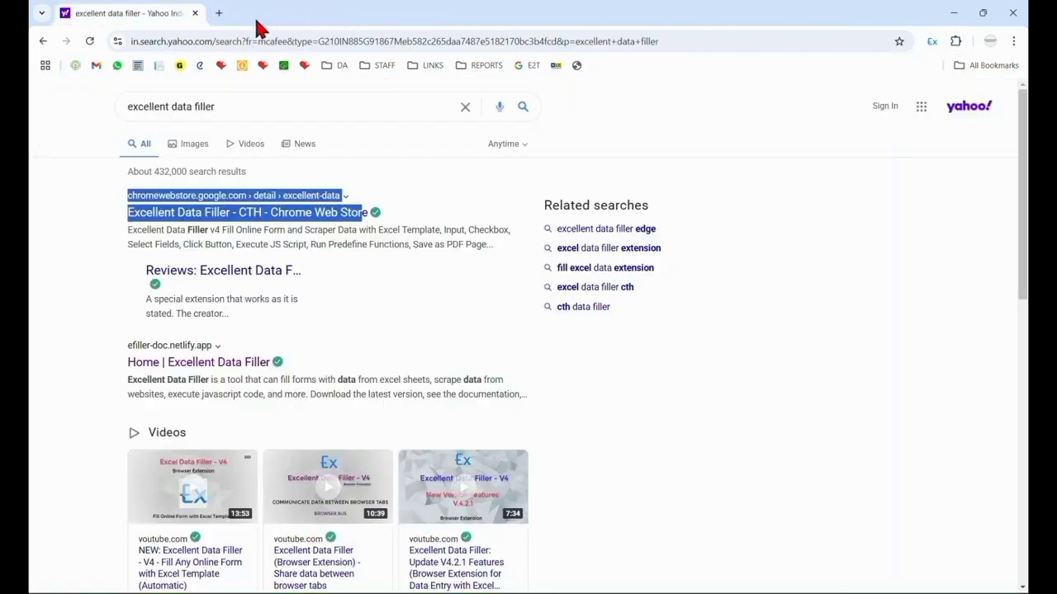
left_click(219, 13)
left_click(195, 13)
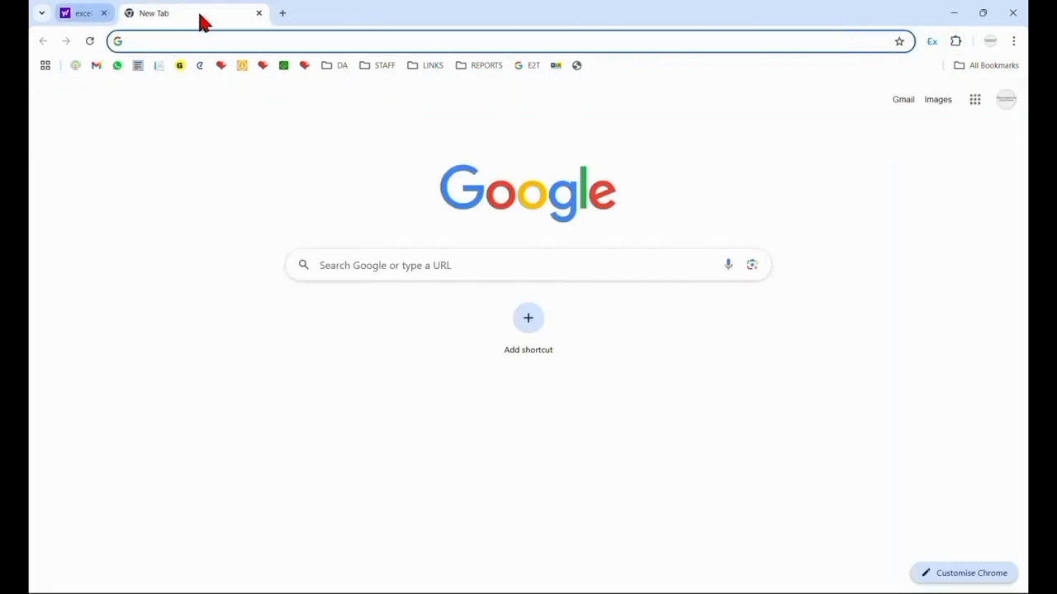
Search for "swarna panchayat" and open the Swarna Panchayat portal at swarnapanchayat.apcfss.in.
left_click(362, 266)
type("sw")
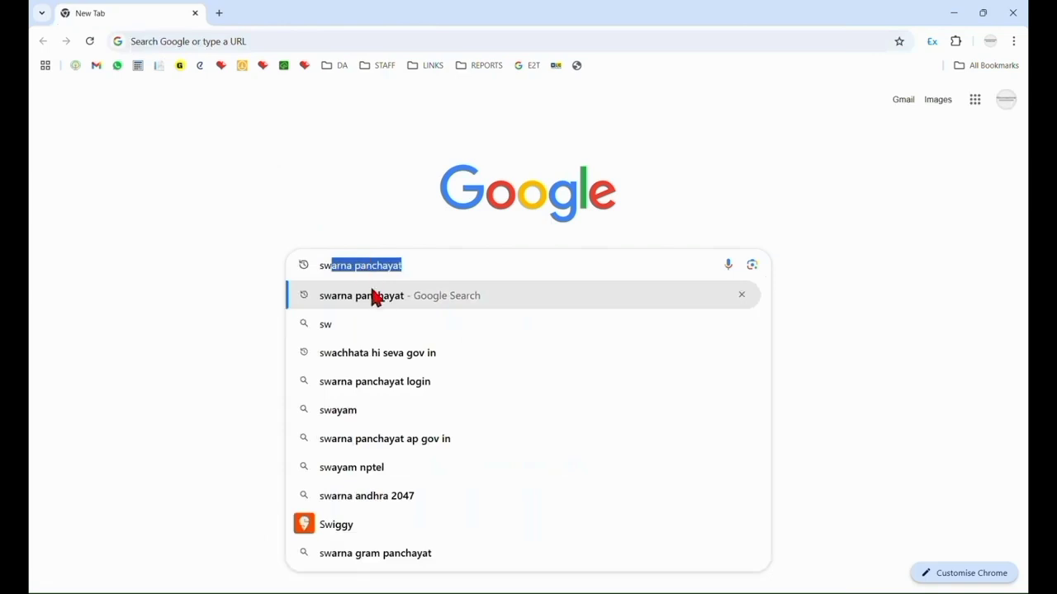
left_click(378, 297)
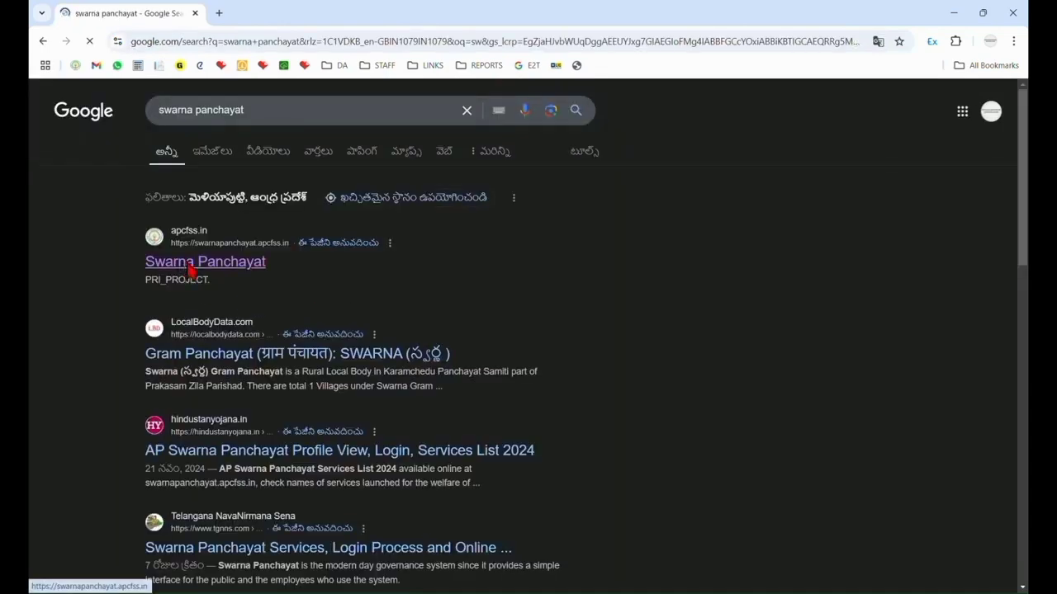
left_click(191, 263)
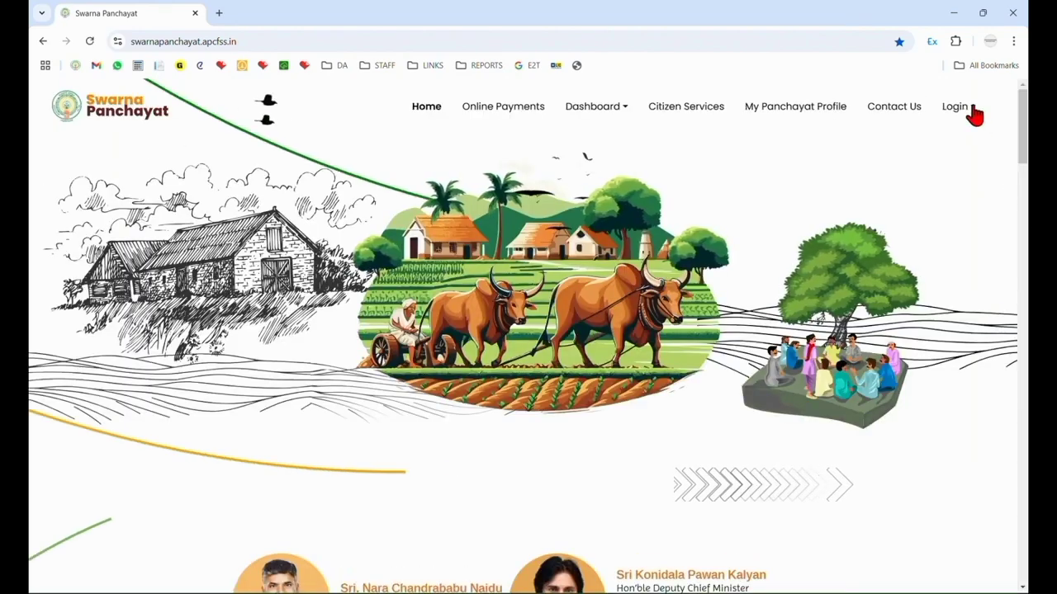
Open the Swarna Panchayat login page and log in with the prefilled credentials.
left_click(966, 110)
left_click(957, 139)
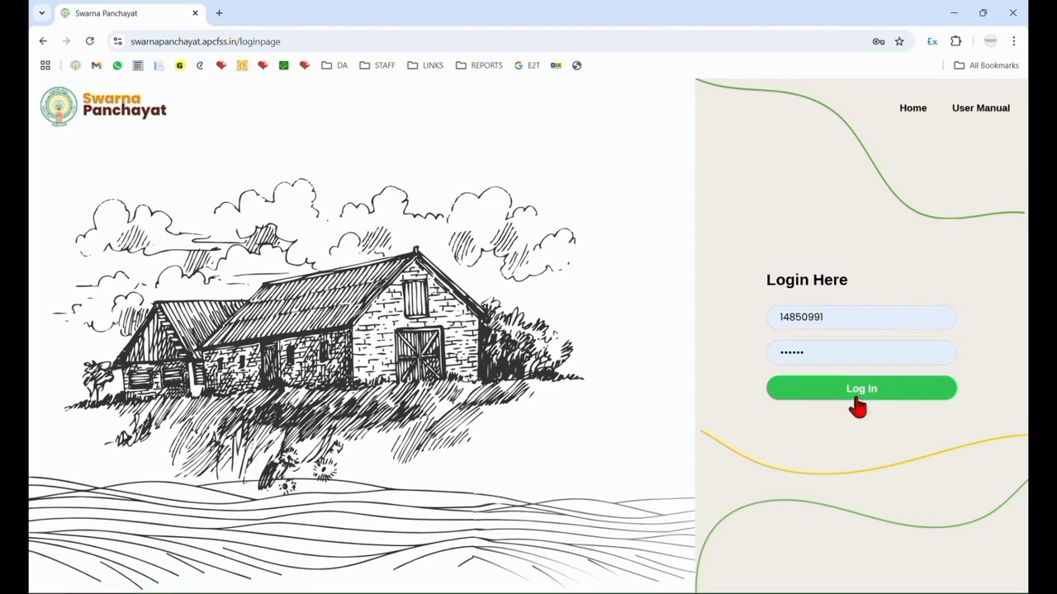
left_click(857, 402)
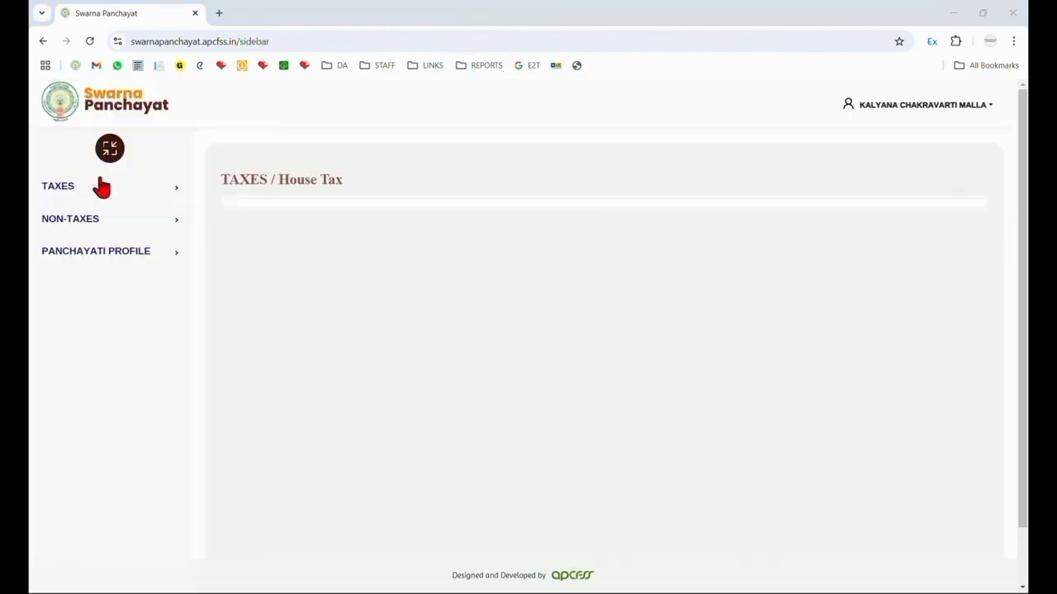
Go to the House Tax assessment entry service and open the form for adding assessment details.
left_click(101, 188)
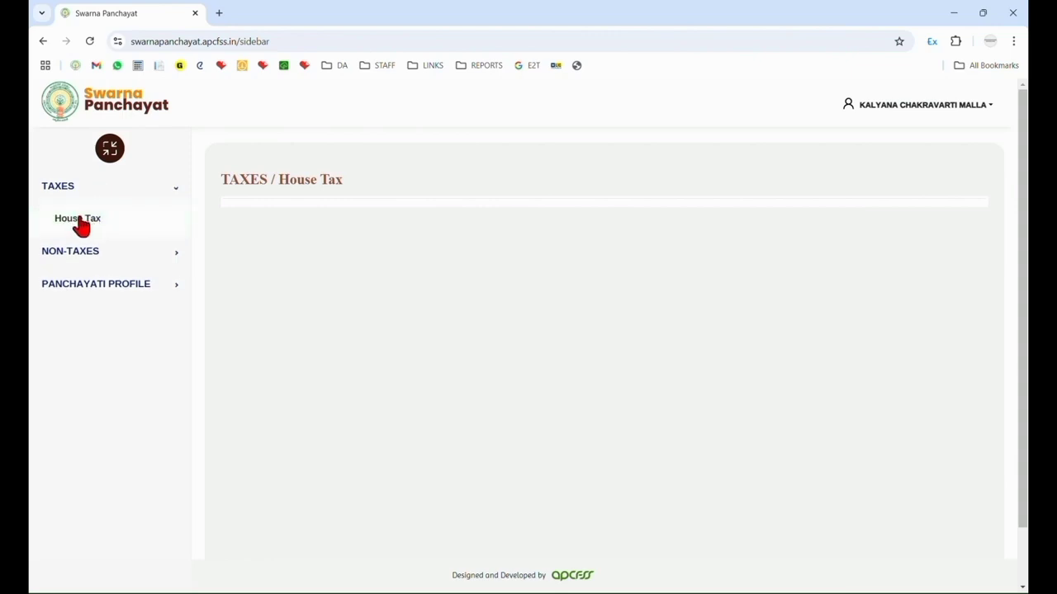
left_click(80, 223)
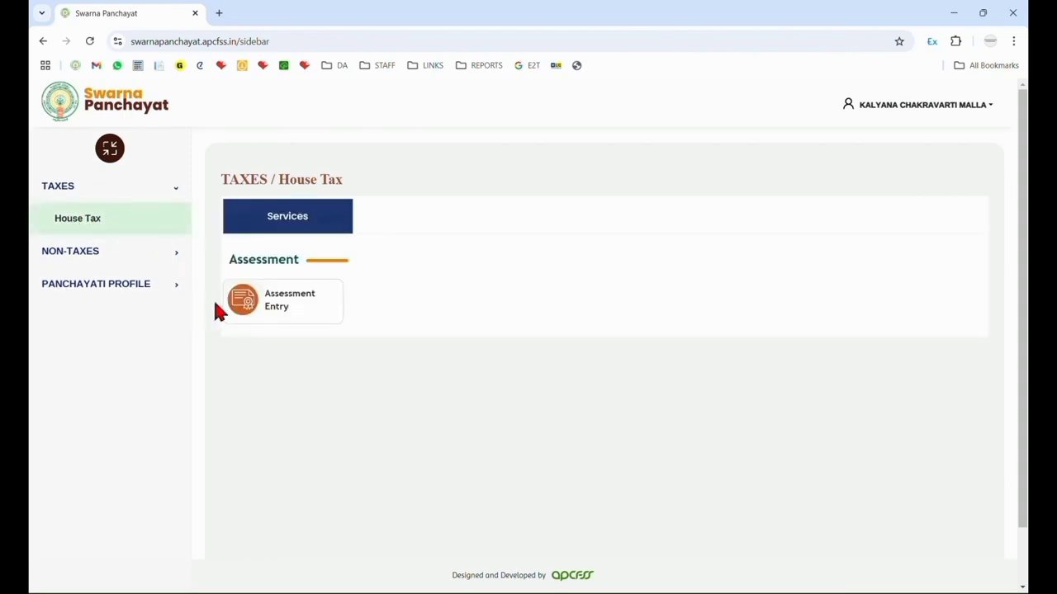
left_click_drag(229, 266, 294, 317)
left_click(293, 314)
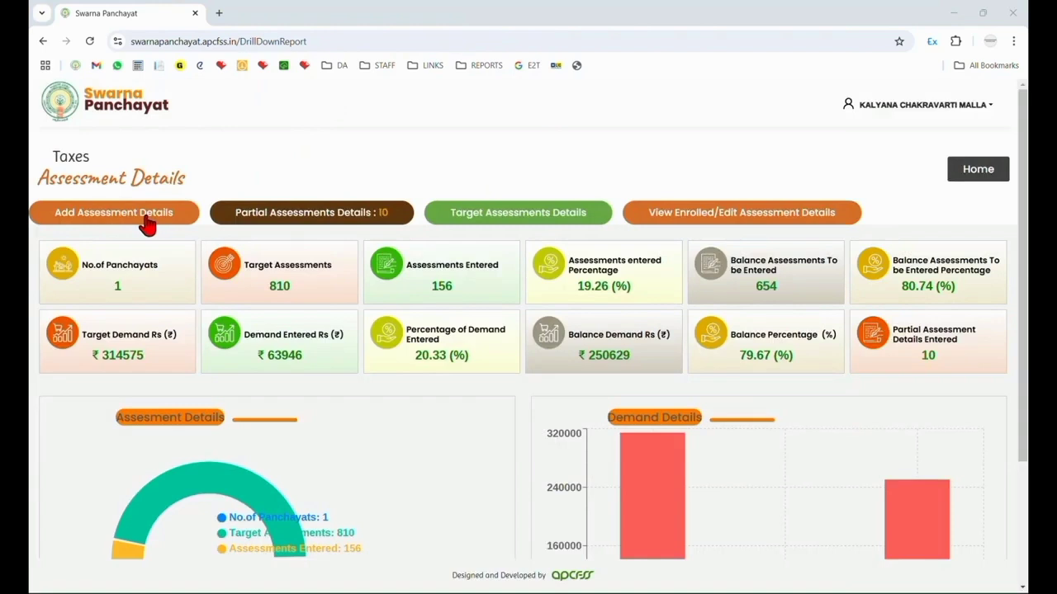
left_click(146, 221)
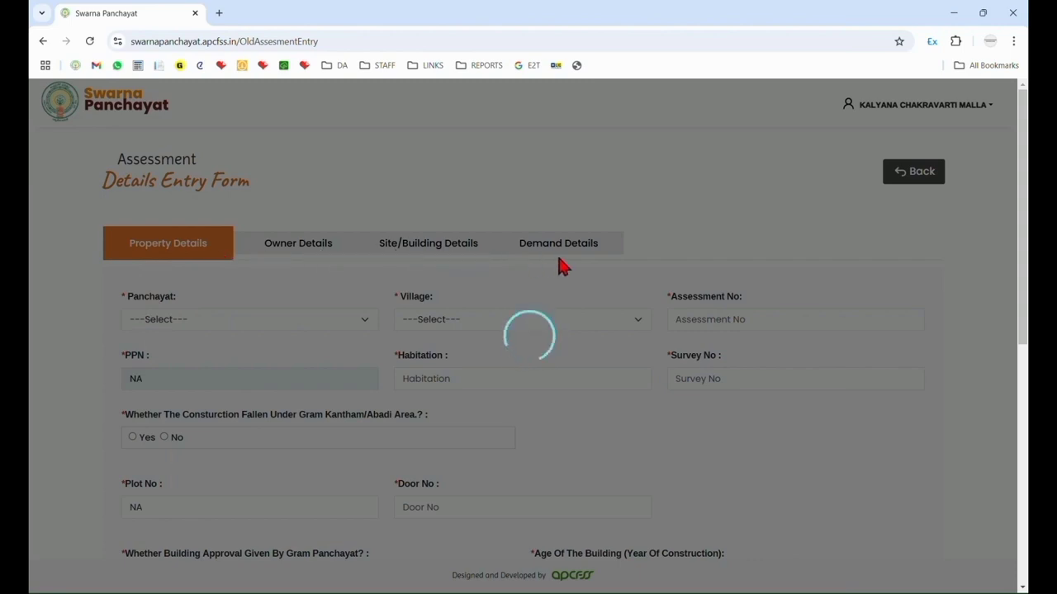
Look through the property detail fields of the assessment details entry form.
scroll(284, 359, "down", 2)
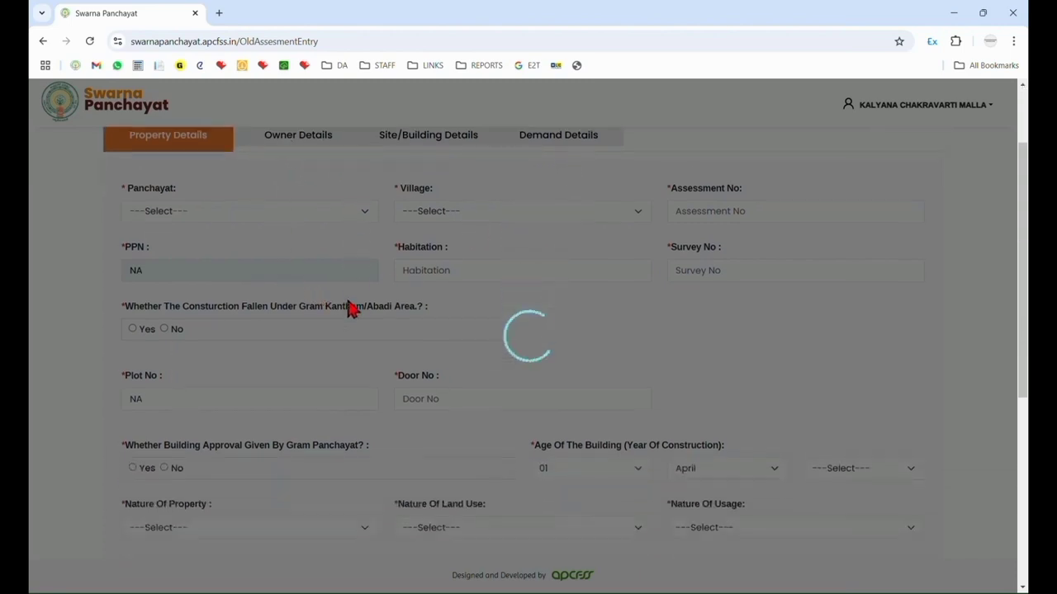
scroll(347, 306, "down", 1)
scroll(347, 306, "up", 1)
scroll(341, 371, "up", 1)
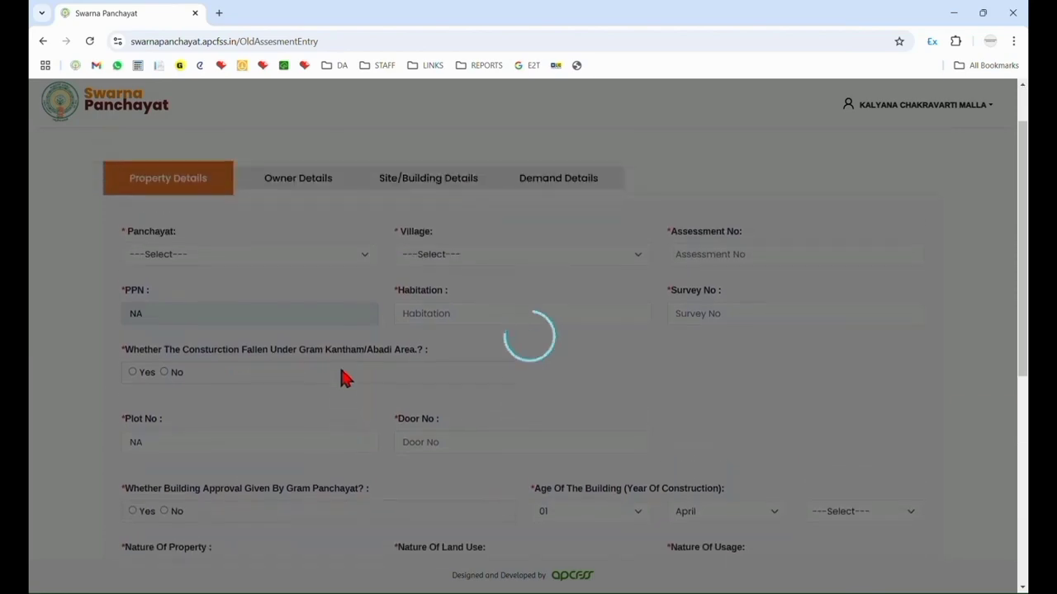
scroll(314, 330, "down", 5)
scroll(213, 219, "up", 4)
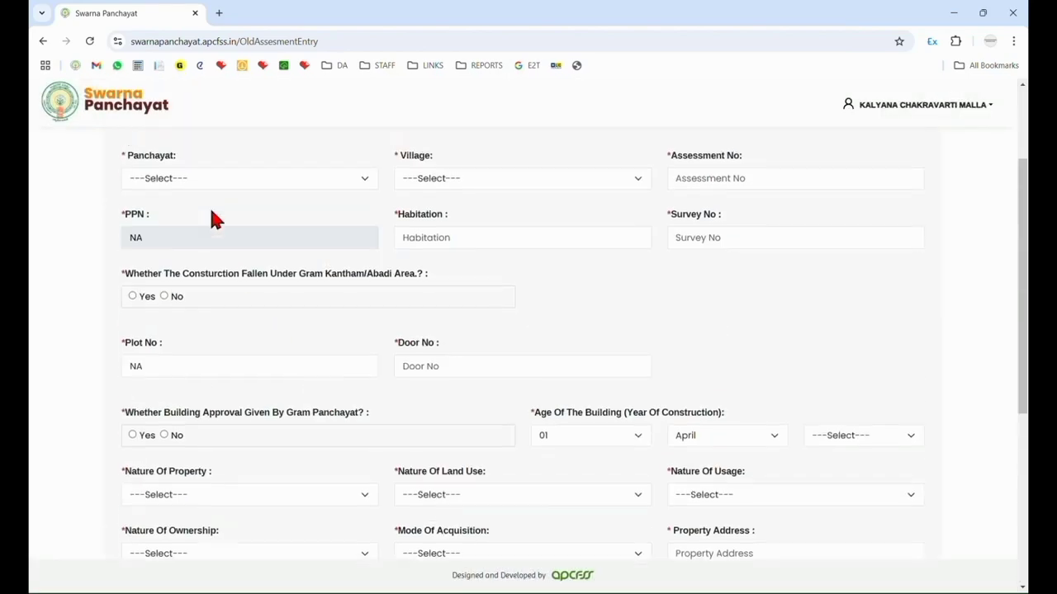
scroll(213, 219, "up", 2)
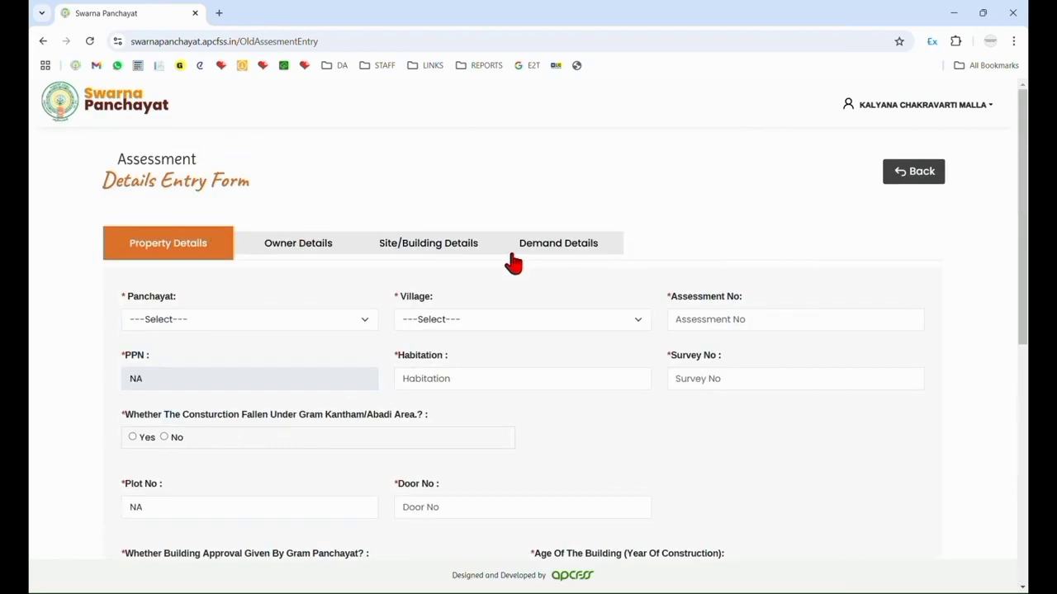
scroll(512, 263, "down", 4)
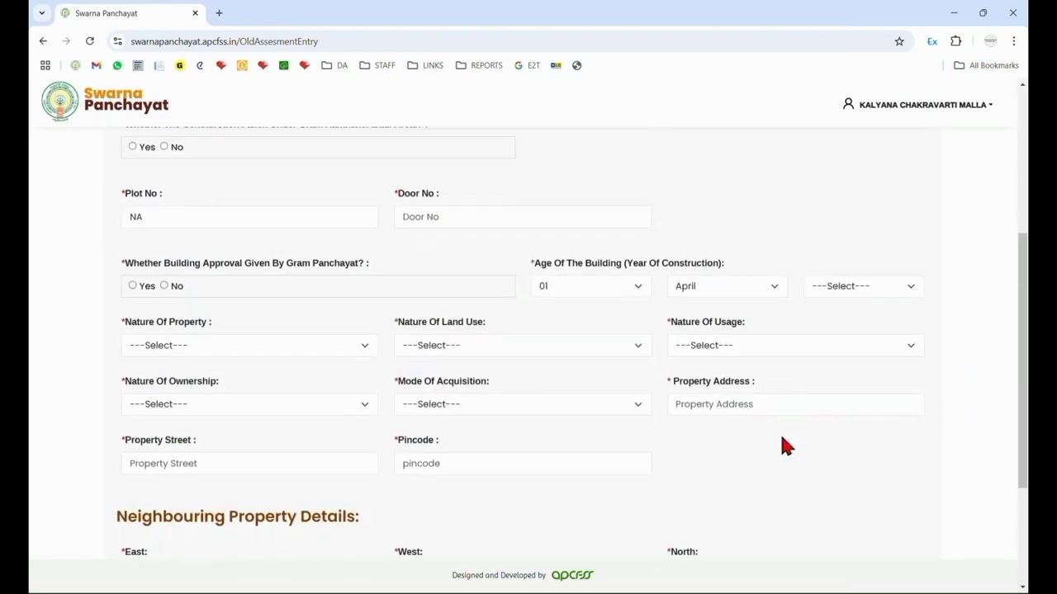
scroll(618, 315, "up", 1)
Insert the assessment entry page as a new site in Excellent Data Filler.
right_click(596, 211)
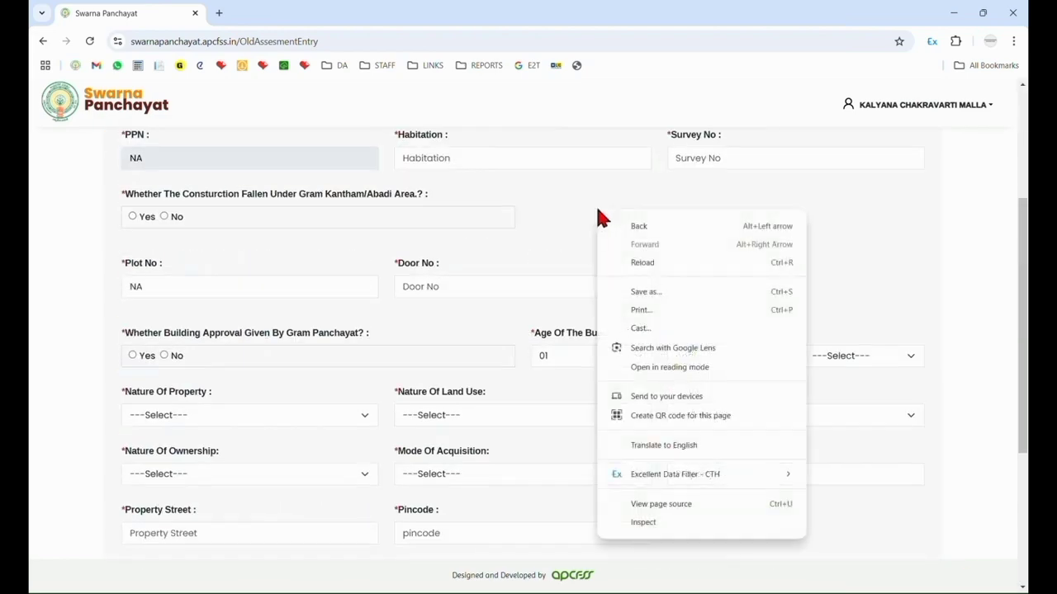
mouse_move(645, 482)
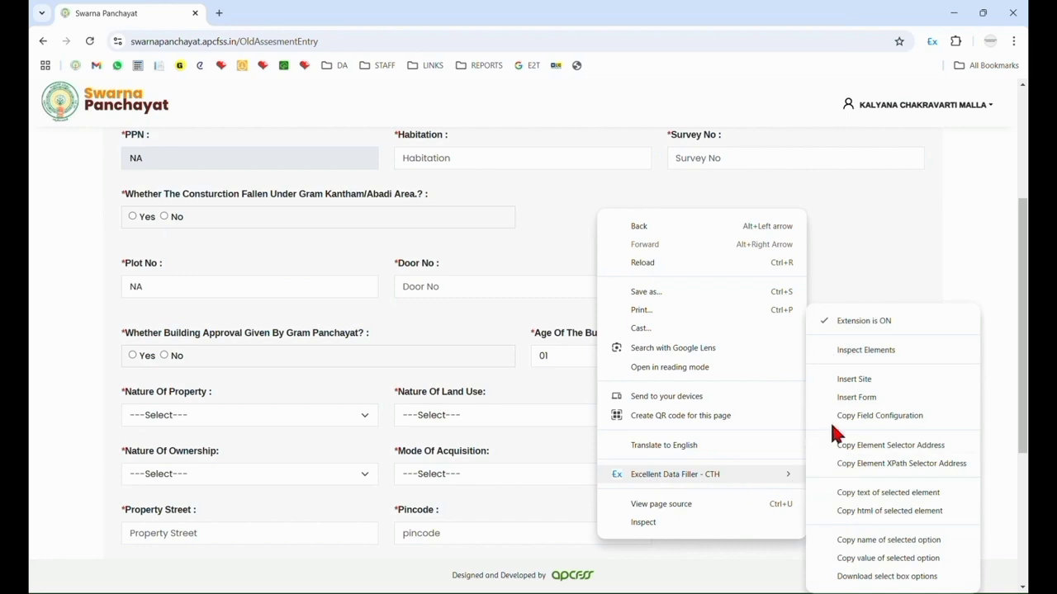
left_click(855, 381)
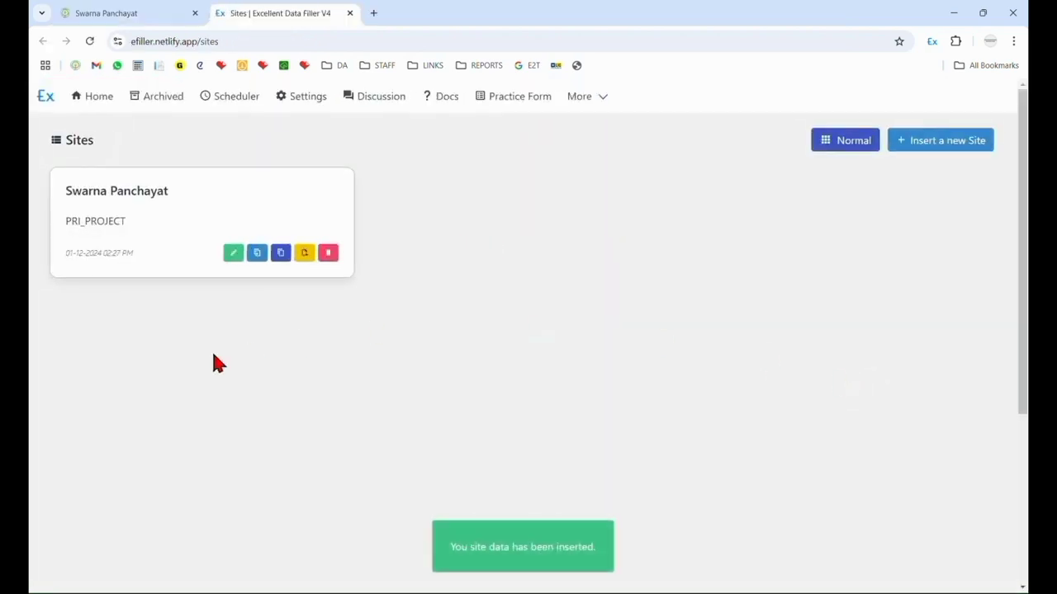
Edit the Swarna Panchayat site and open the form field data of its OldAssesmentEntry page.
left_click(234, 254)
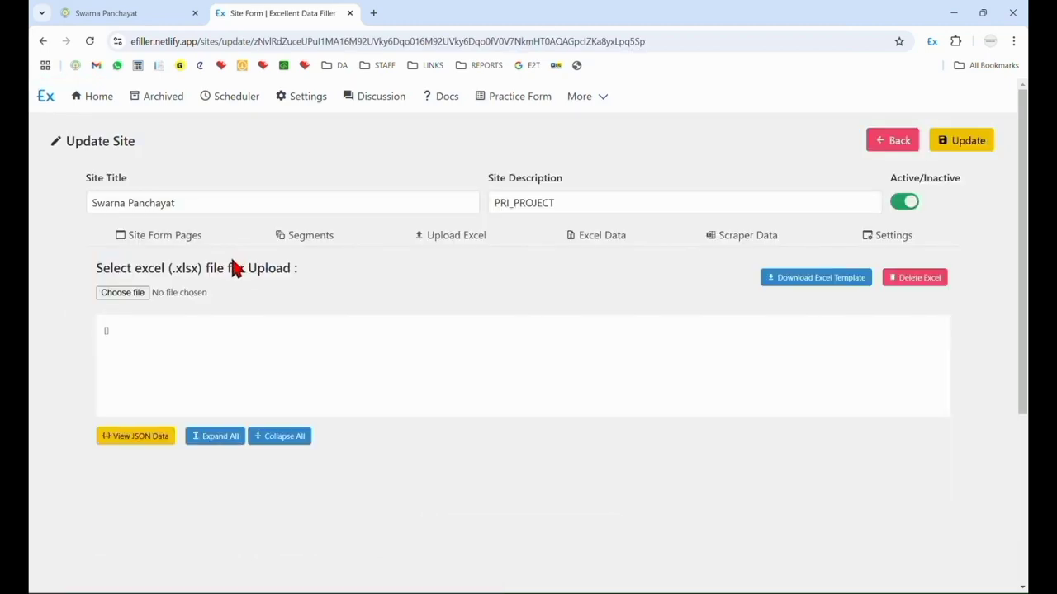
left_click(875, 142)
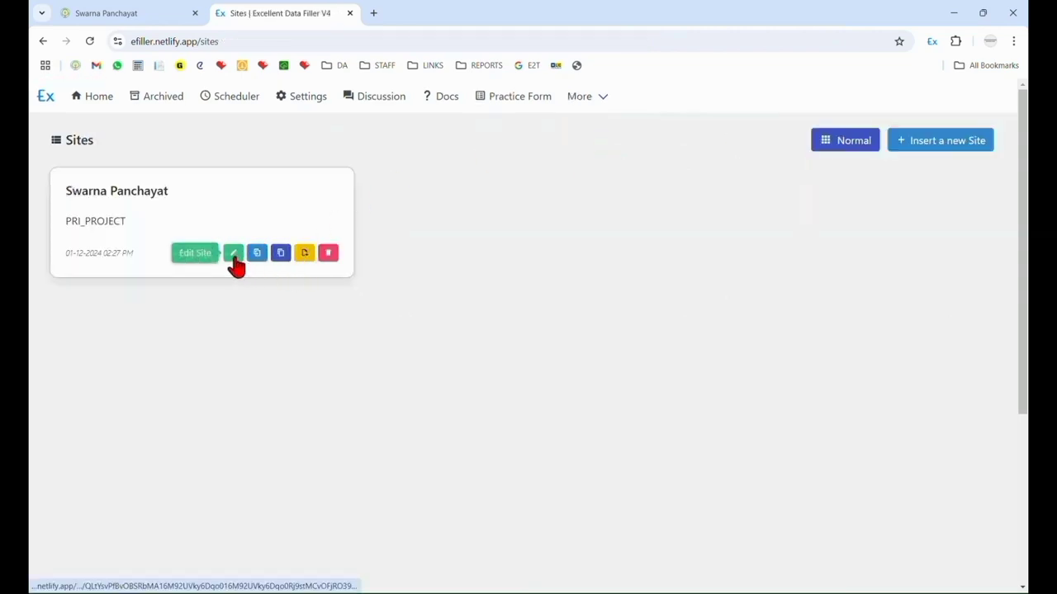
left_click(231, 256)
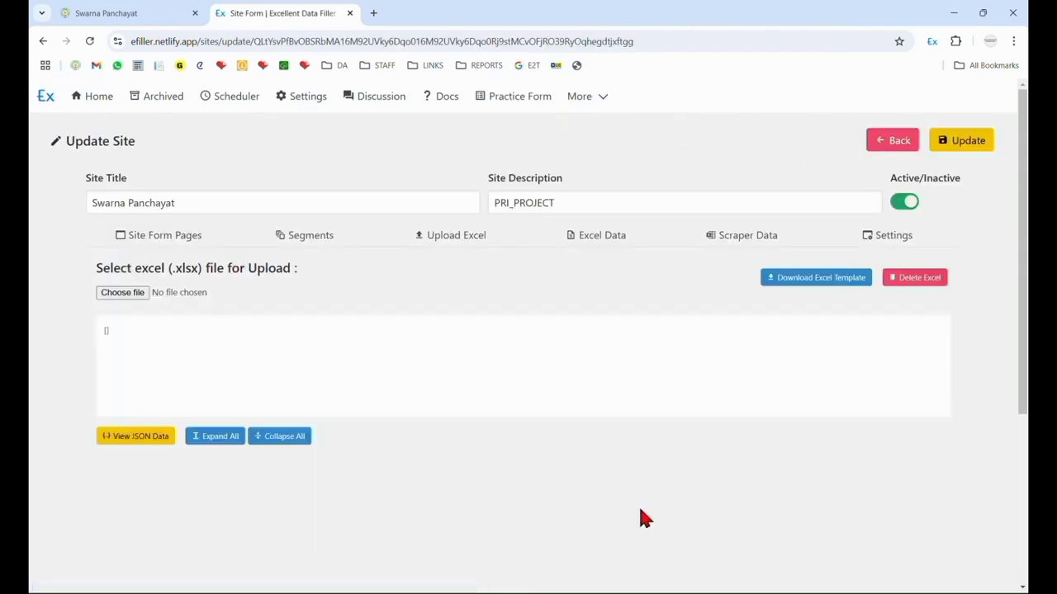
left_click(176, 245)
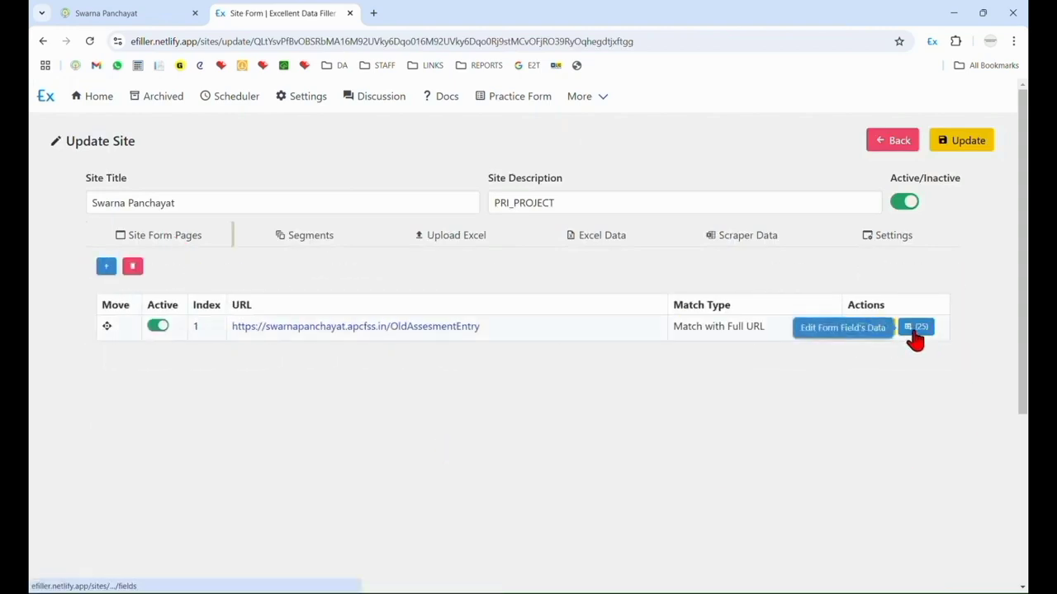
left_click(914, 330)
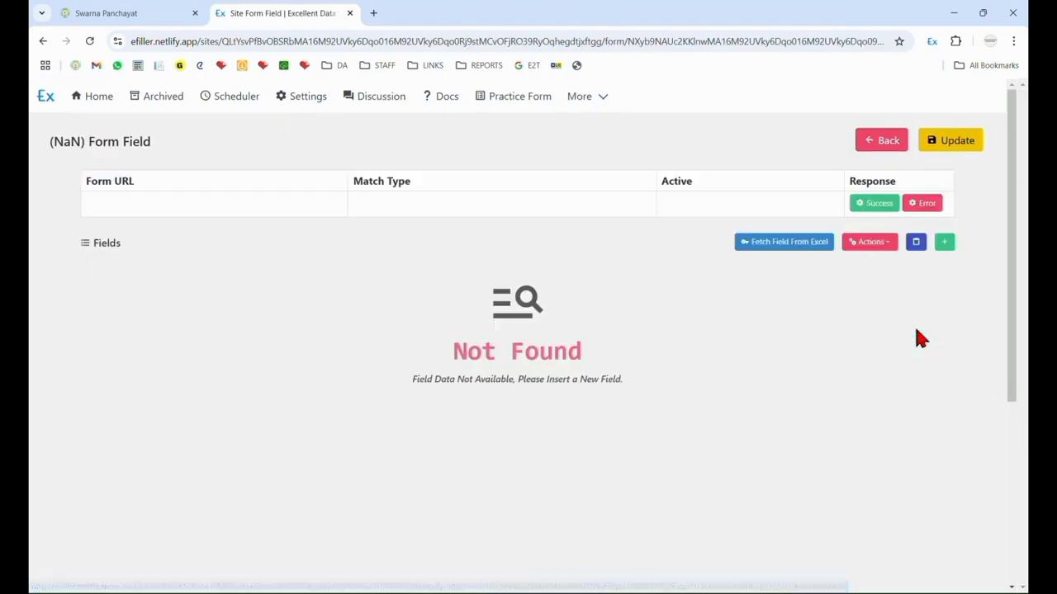
Deactivate the ppn field in the form's field list and save the update.
scroll(365, 419, "down", 10)
scroll(361, 441, "up", 10)
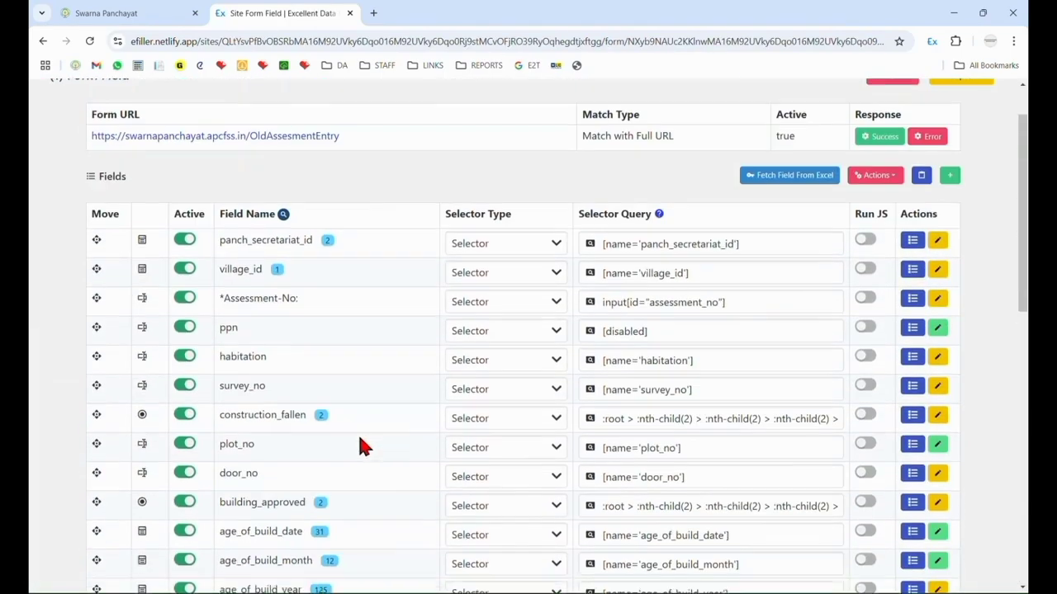
scroll(359, 437, "down", 10)
scroll(360, 437, "up", 10)
scroll(358, 438, "down", 1)
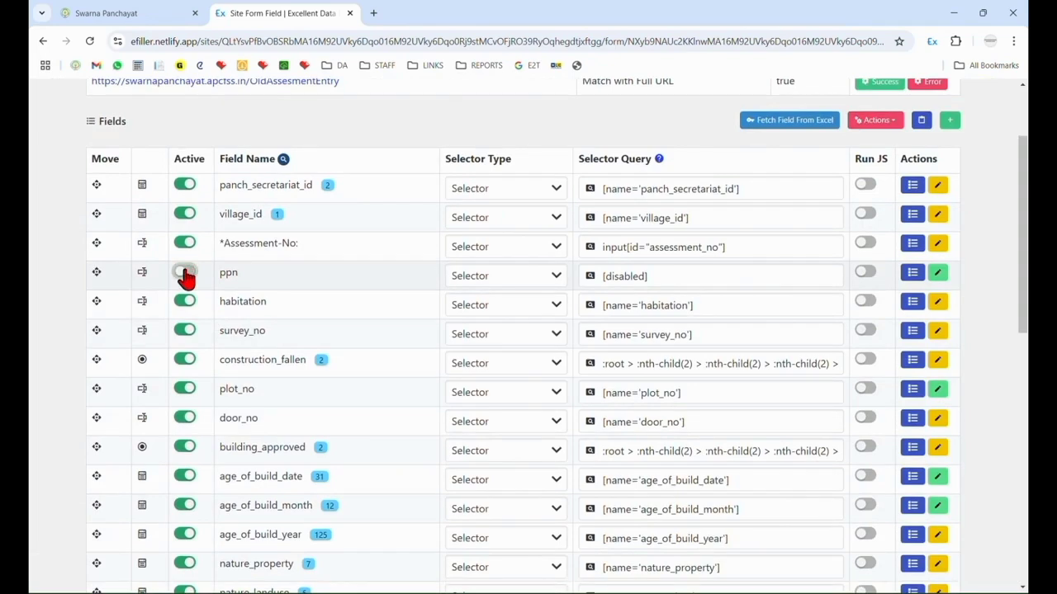
scroll(998, 432, "up", 2)
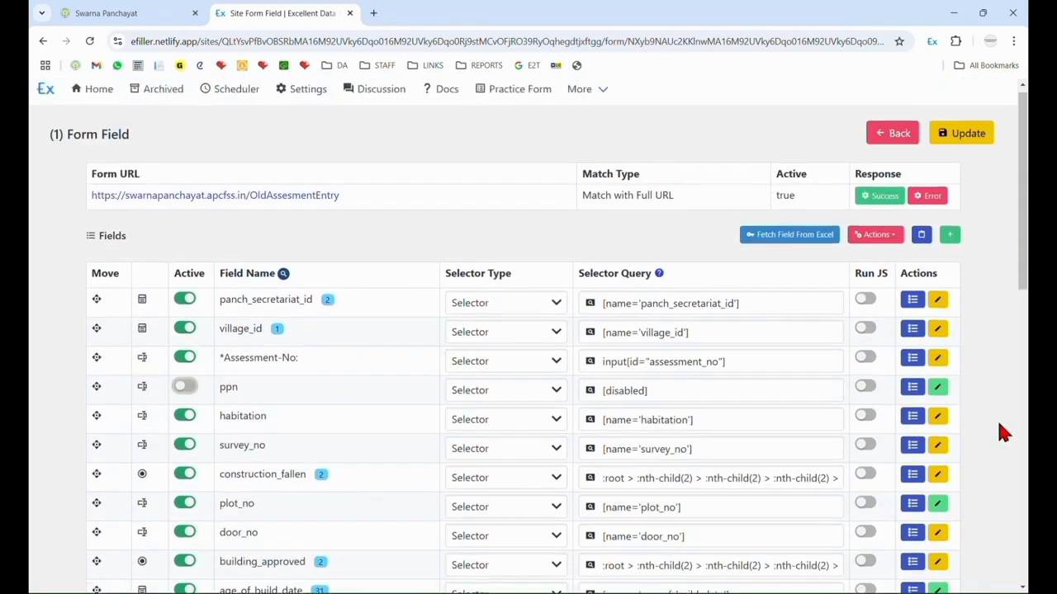
left_click(964, 142)
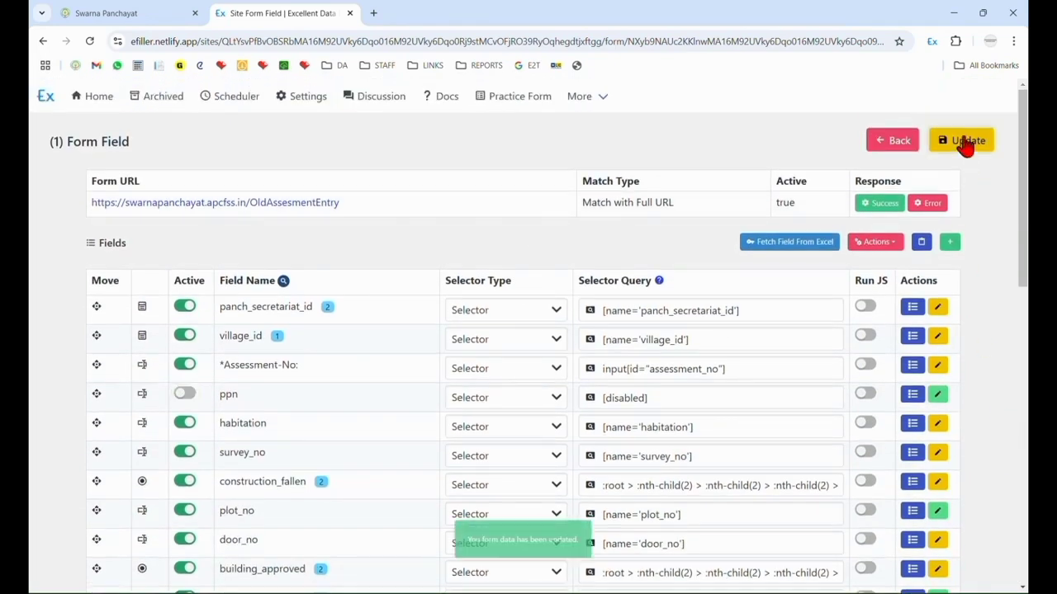
Leave the form field list and look through the property detail fields of the Swarna Panchayat assessment form.
left_click(899, 145)
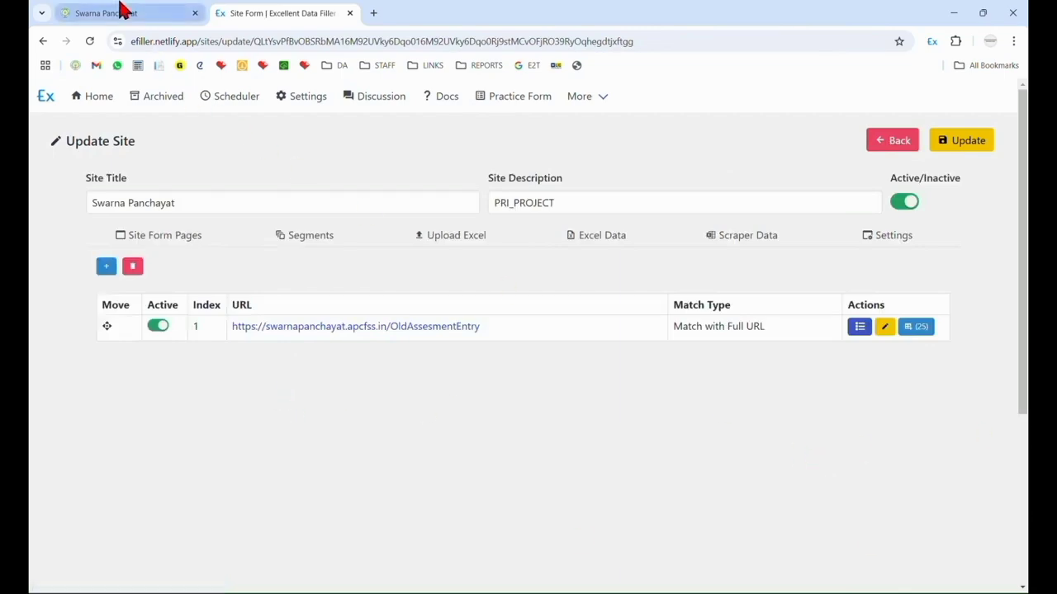
left_click(122, 12)
scroll(509, 401, "down", 2)
scroll(519, 435, "up", 5)
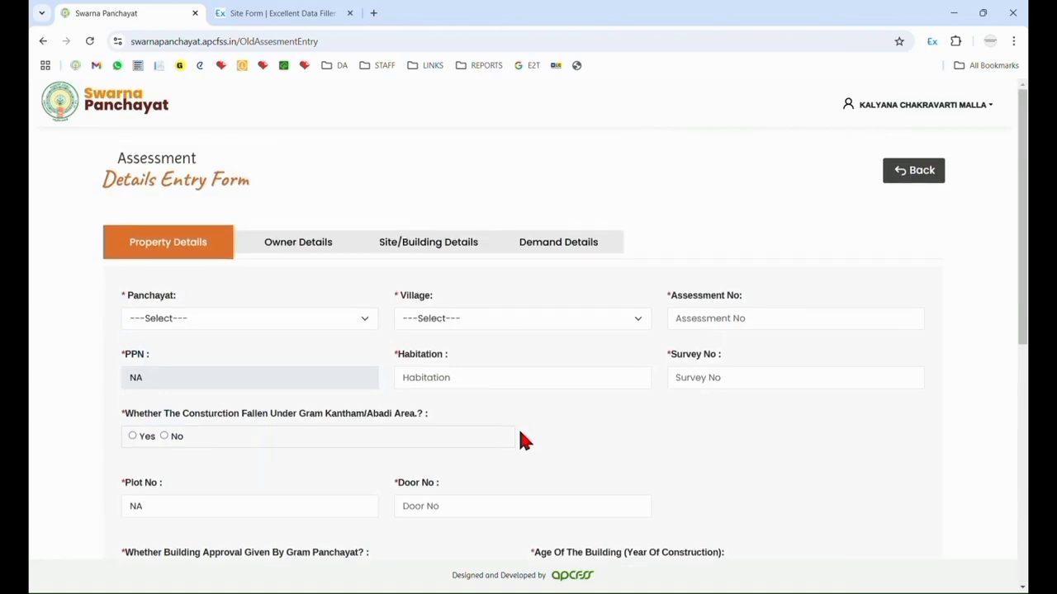
scroll(343, 324, "down", 2)
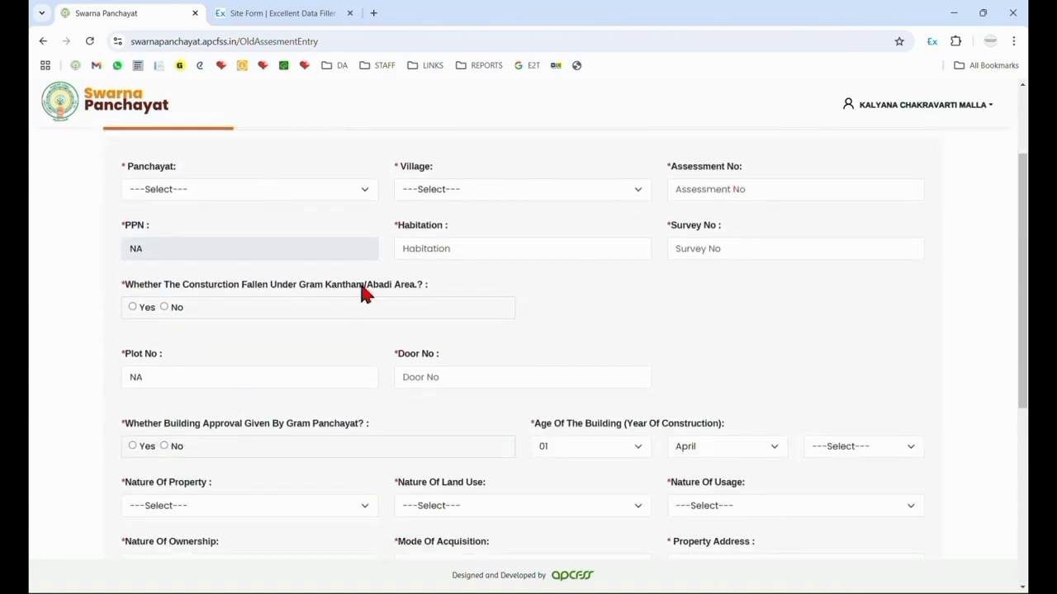
scroll(556, 462, "down", 5)
scroll(847, 505, "up", 5)
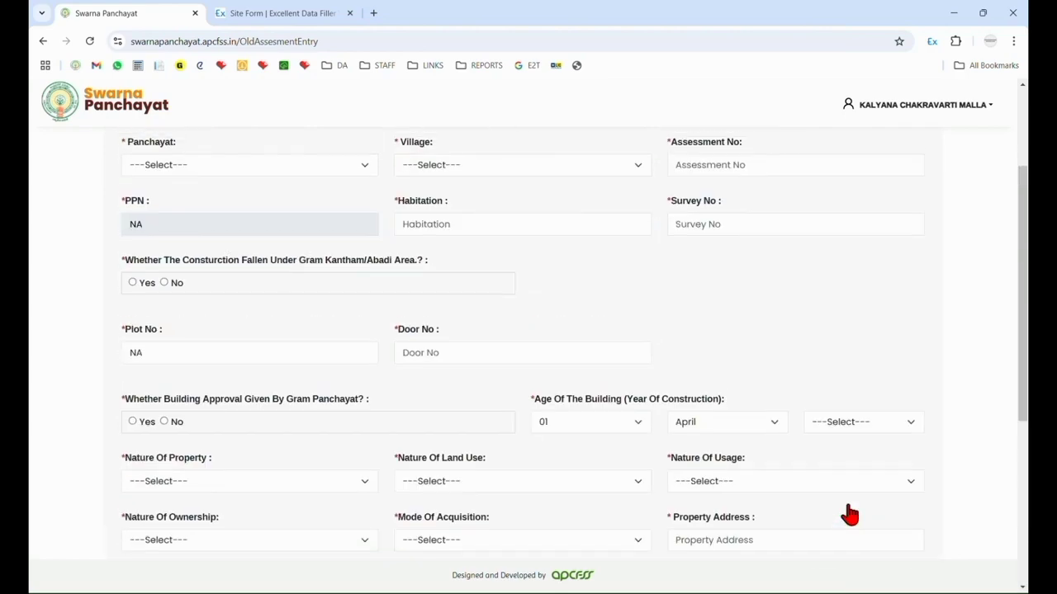
scroll(847, 513, "up", 2)
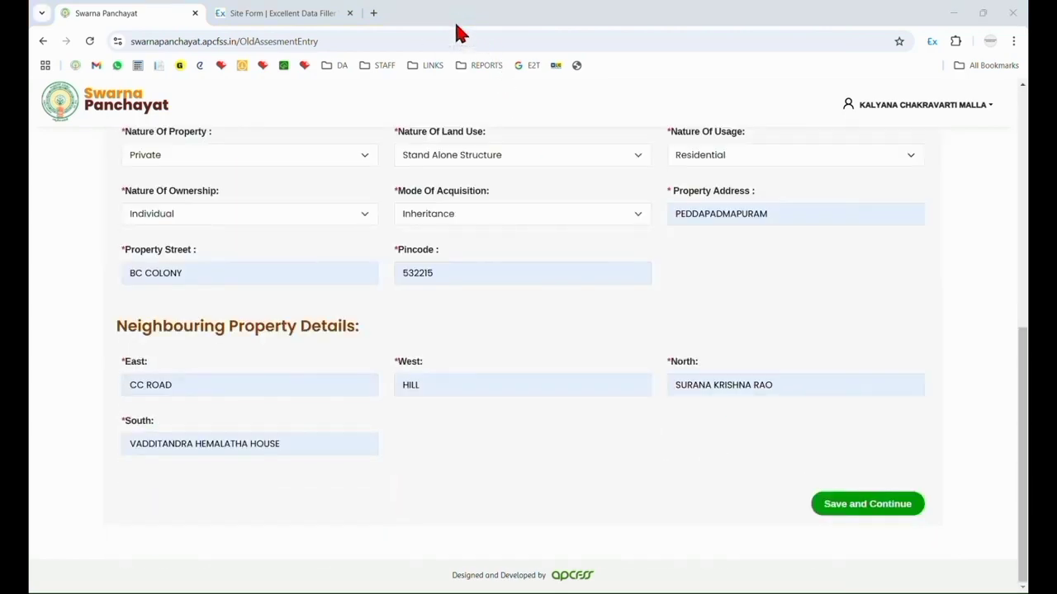
Save the completed property details and continue to the owner details section.
left_click(877, 508)
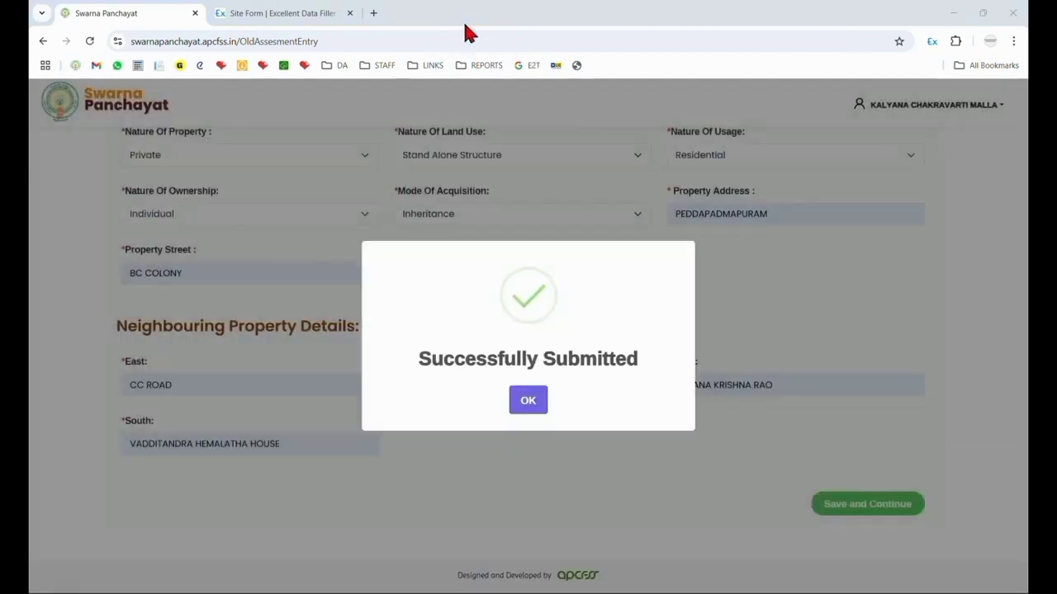
left_click_drag(422, 361, 624, 360)
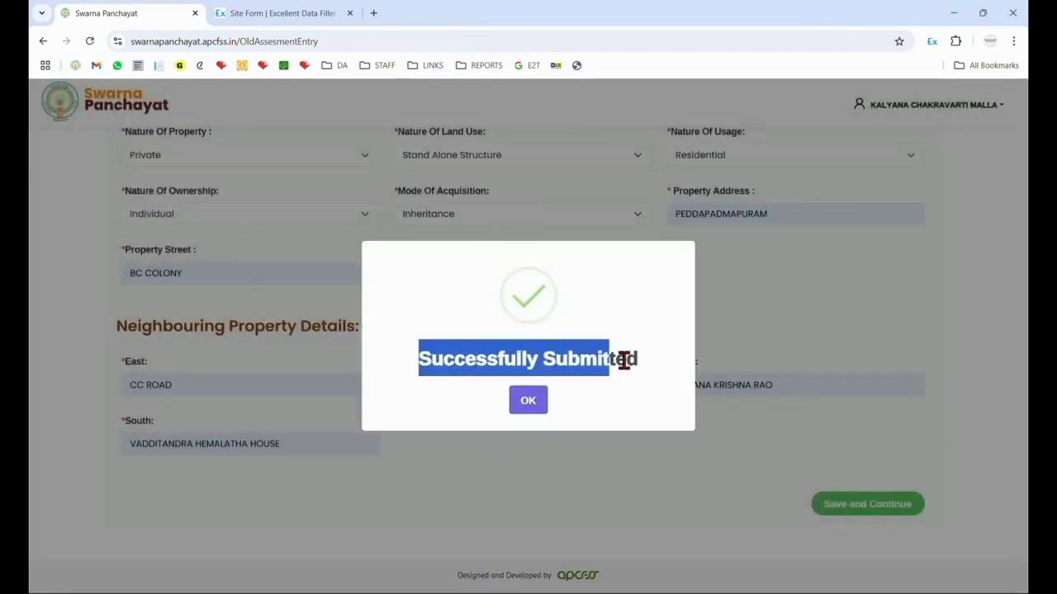
left_click(537, 402)
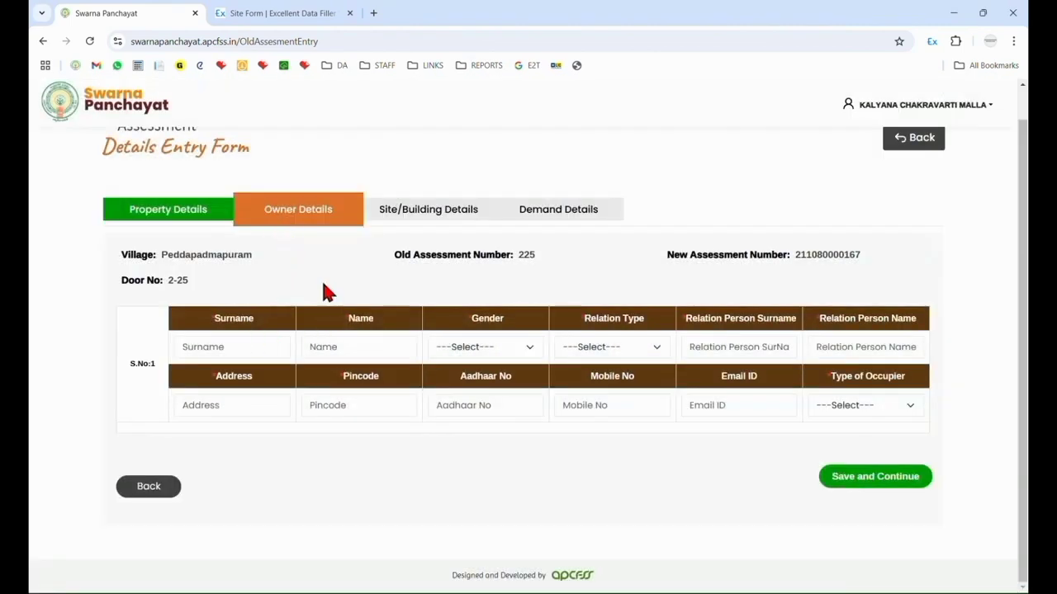
Insert the owner details page as a new site in Excellent Data Filler and close the older site form page.
right_click(409, 464)
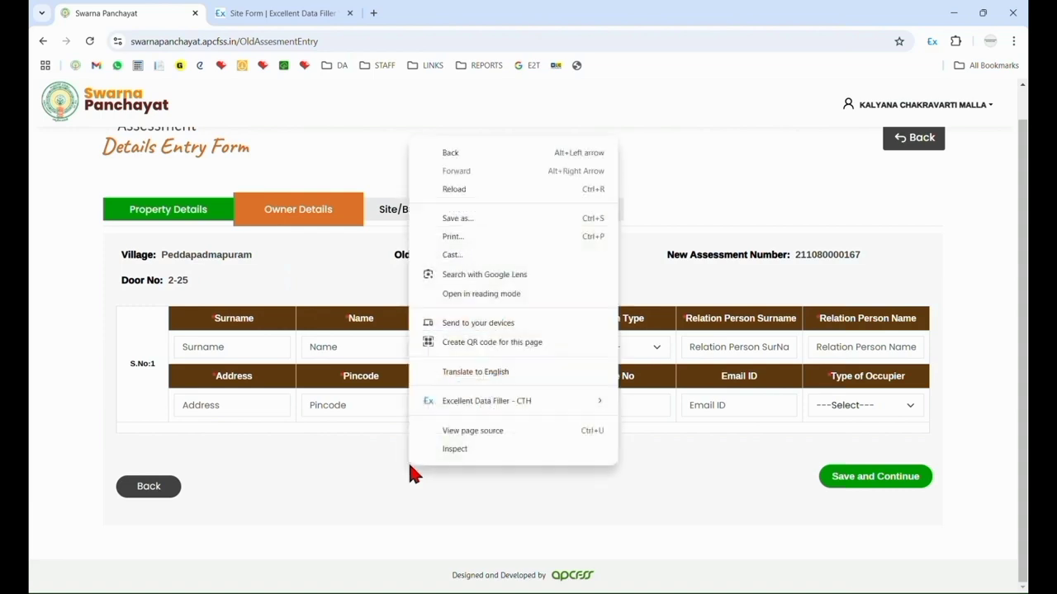
mouse_move(465, 402)
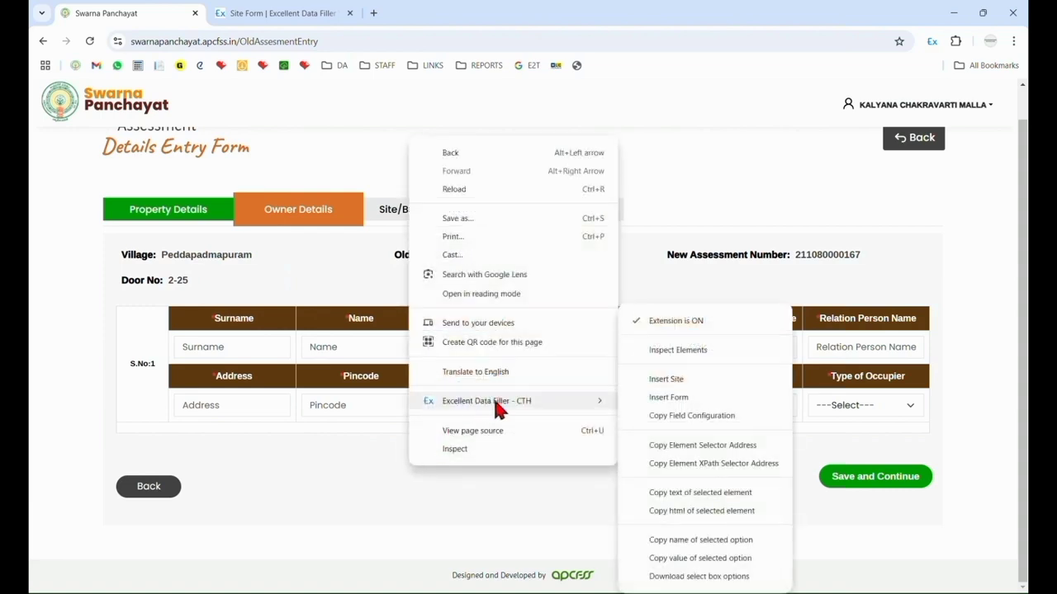
left_click(660, 381)
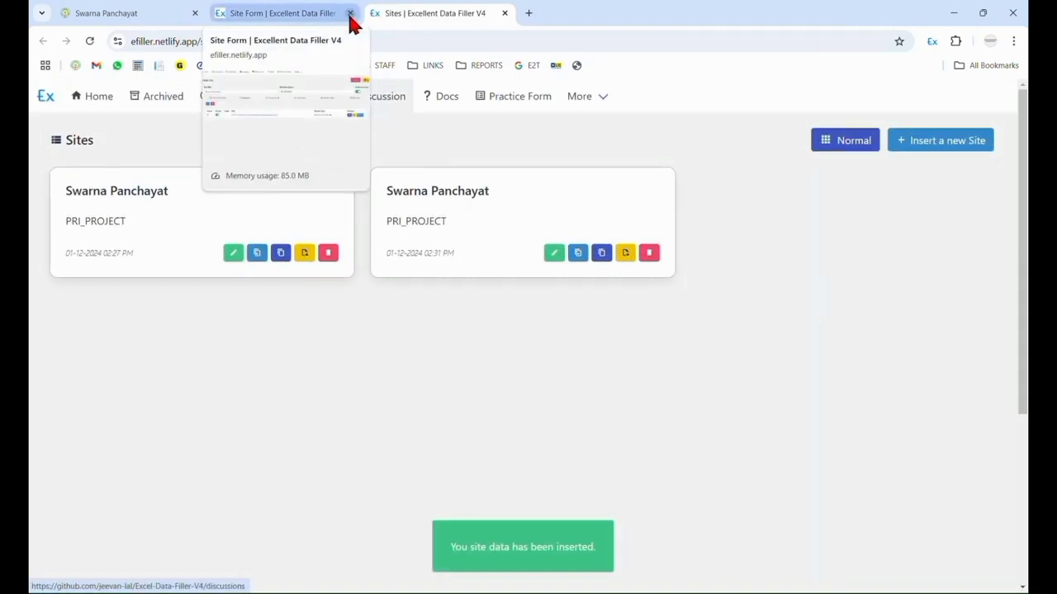
left_click(349, 13)
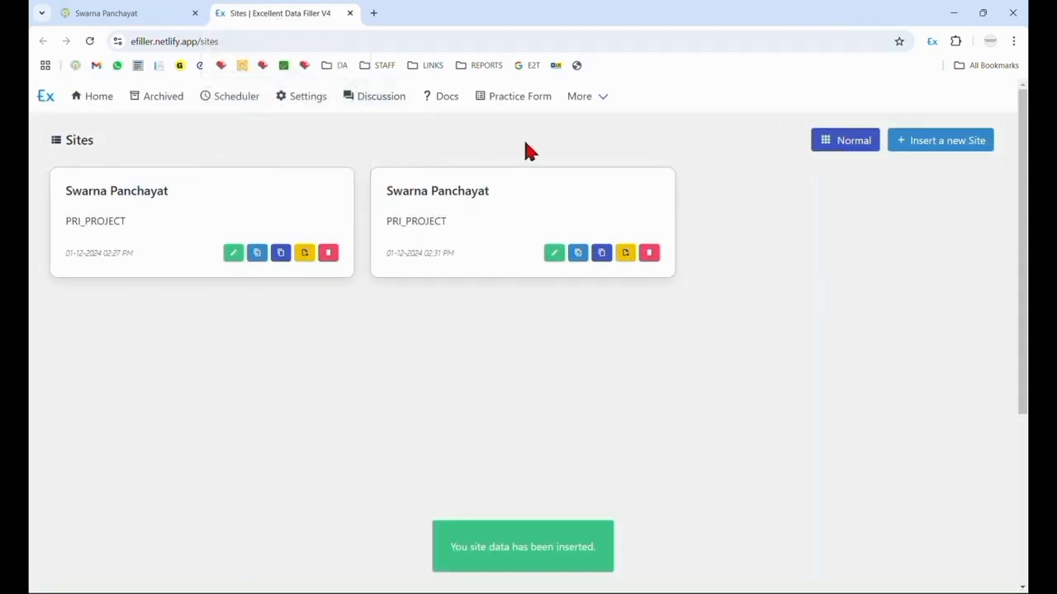
Edit the newly inserted Swarna Panchayat site and review the owner fields in its OldAssesmentEntry form field data.
left_click(561, 255)
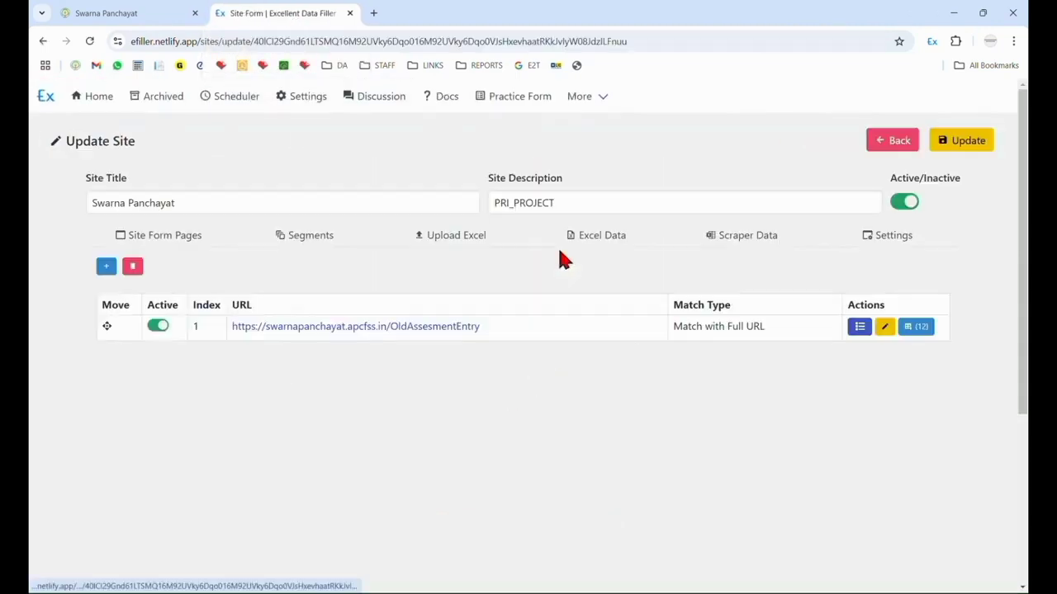
left_click(920, 331)
scroll(1027, 357, "down", 1)
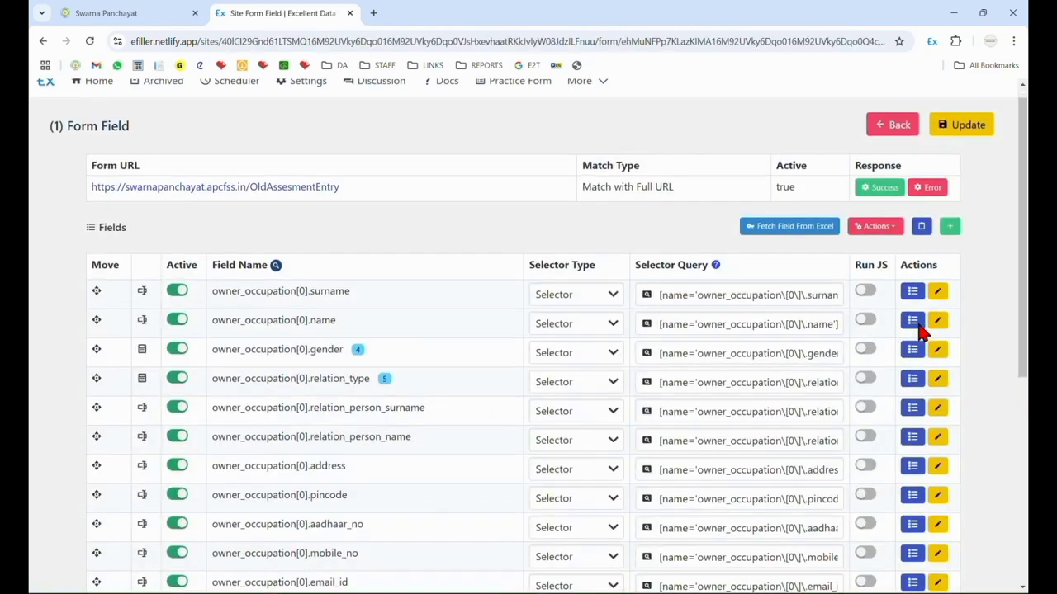
scroll(514, 437, "down", 2)
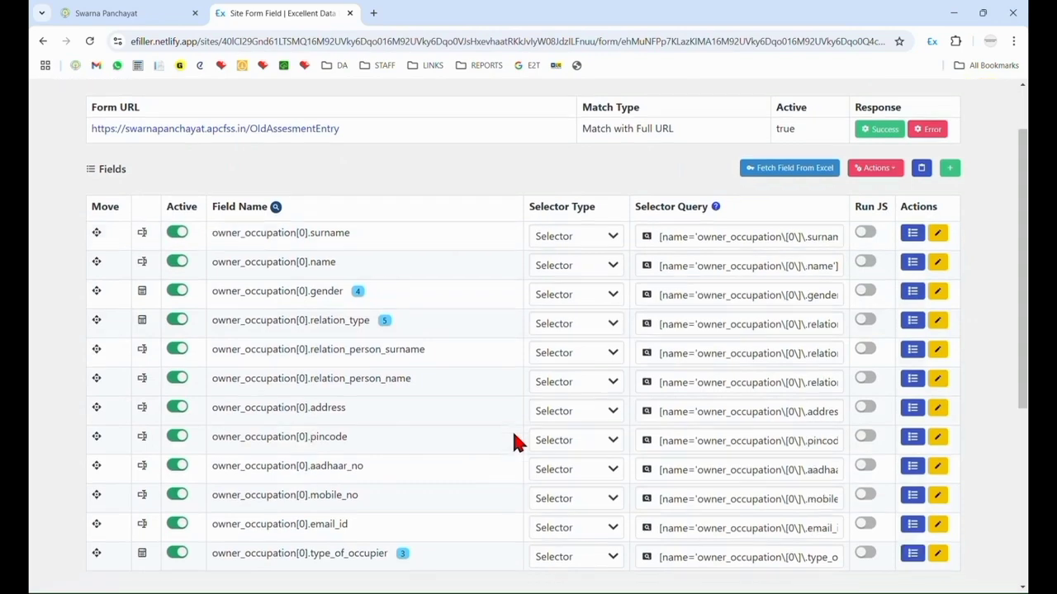
scroll(511, 442, "up", 1)
scroll(511, 442, "down", 2)
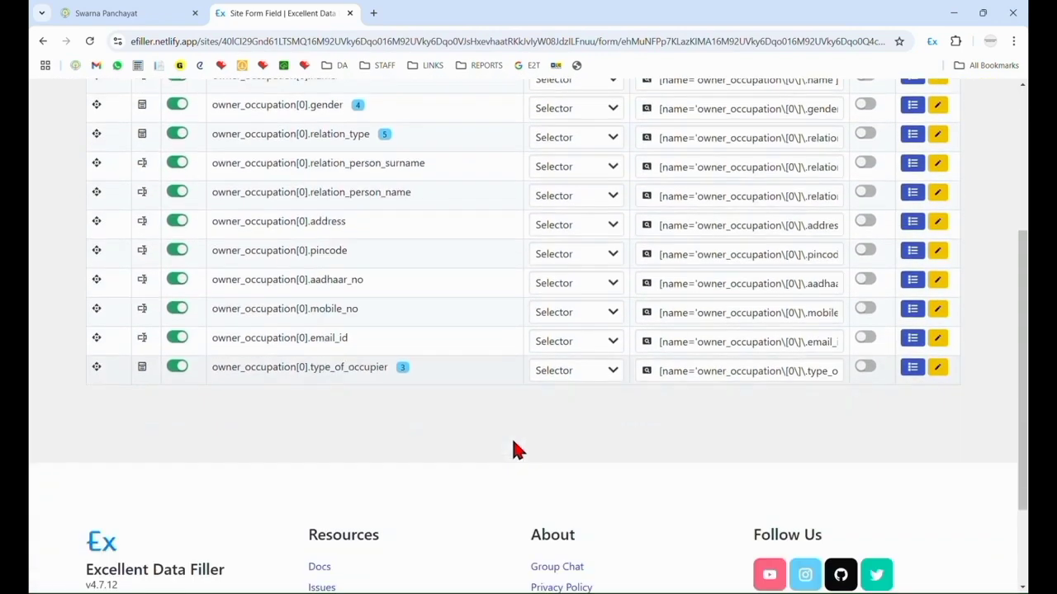
scroll(511, 446, "up", 1)
scroll(512, 453, "down", 1)
Deactivate the owner_occupation aadhaar_no, mobile_no and email_id fields and save the form field update.
left_click(178, 280)
left_click(178, 309)
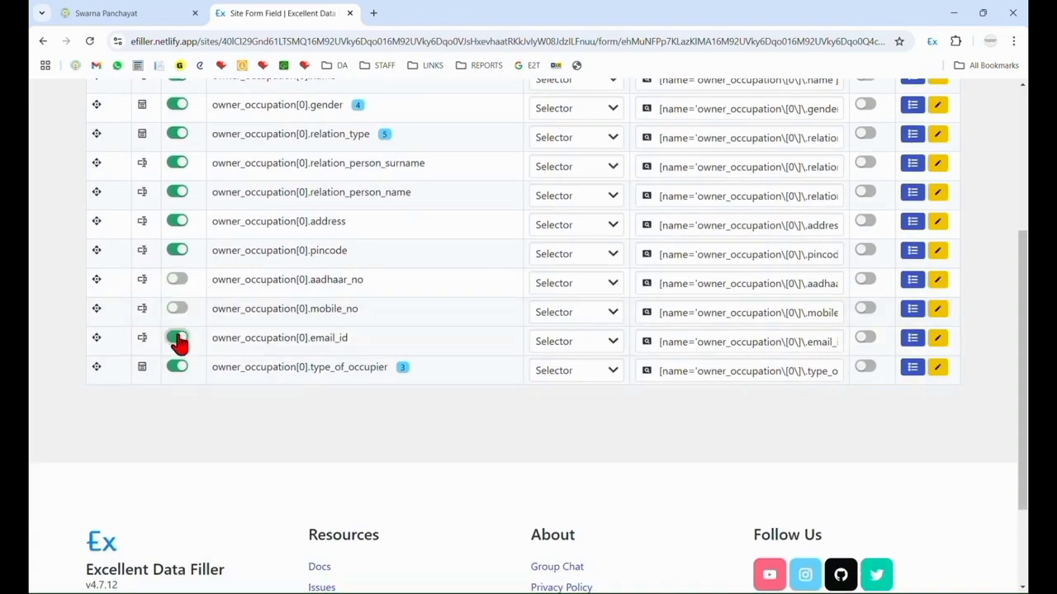
left_click(177, 337)
scroll(283, 372, "up", 2)
scroll(283, 372, "down", 2)
scroll(231, 366, "up", 3)
scroll(252, 386, "down", 1)
scroll(264, 396, "up", 2)
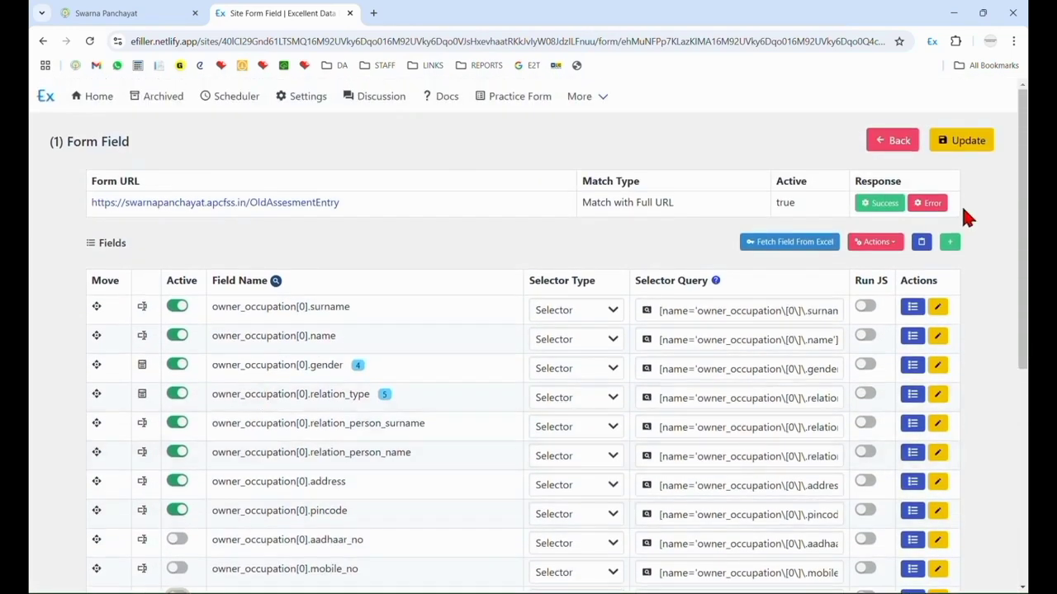
left_click(963, 158)
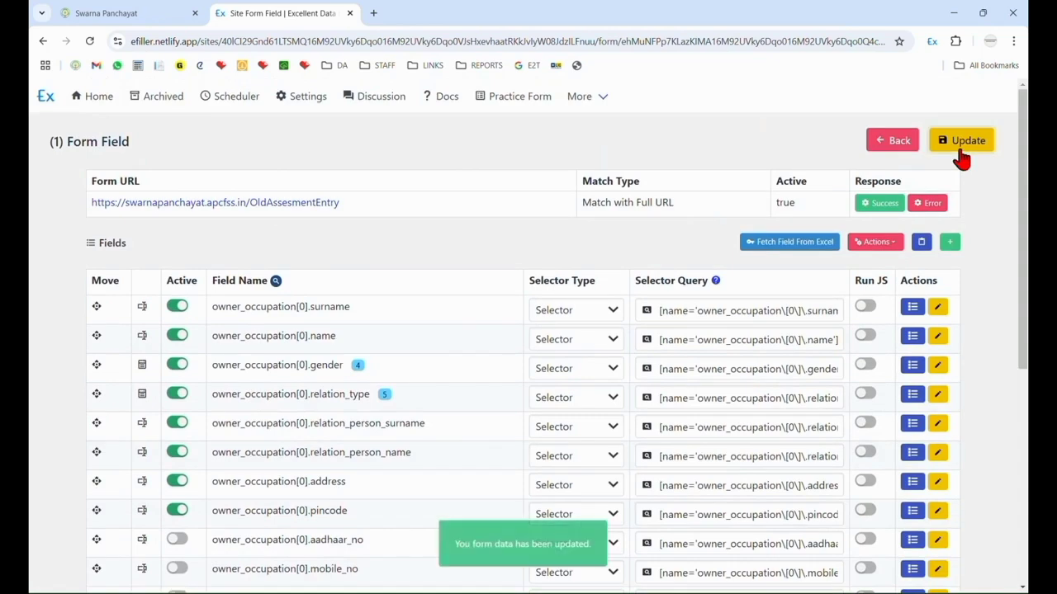
Copy the owner details form from the new site, save the site and return to the sites list.
left_click(885, 142)
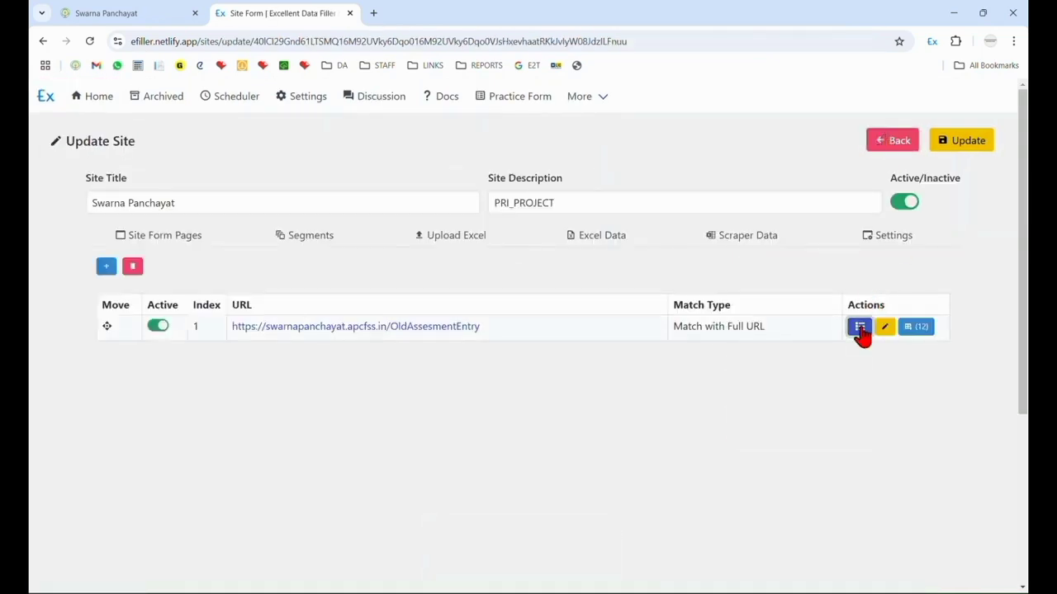
left_click(860, 330)
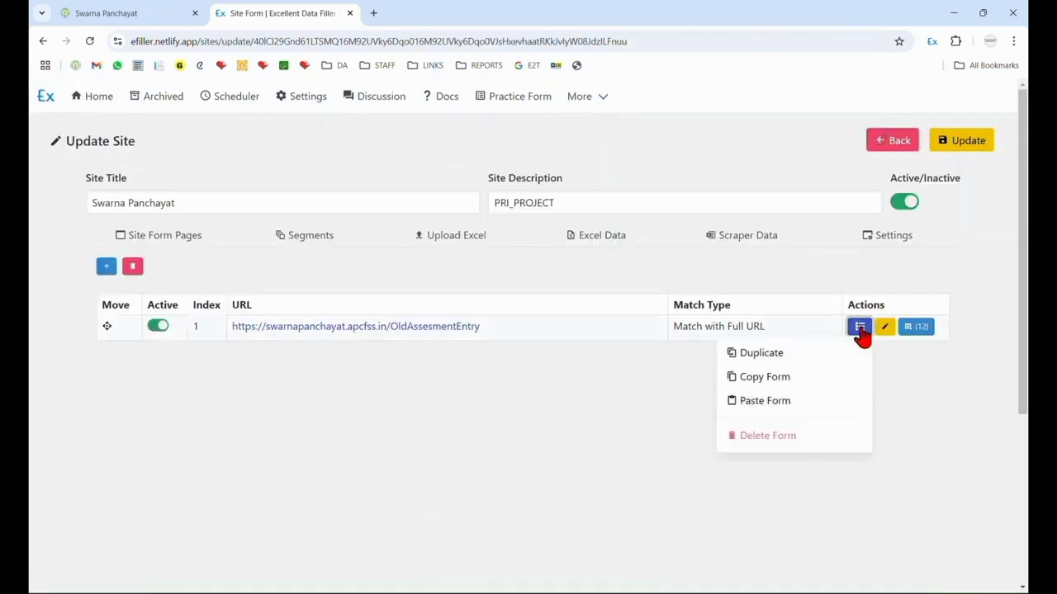
left_click(791, 385)
left_click(974, 155)
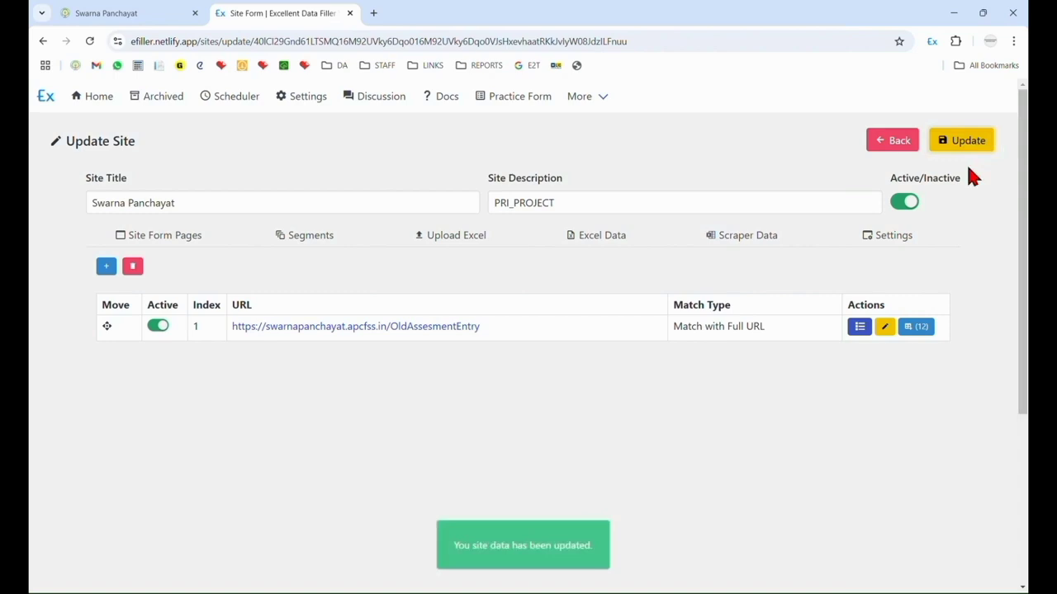
left_click(888, 150)
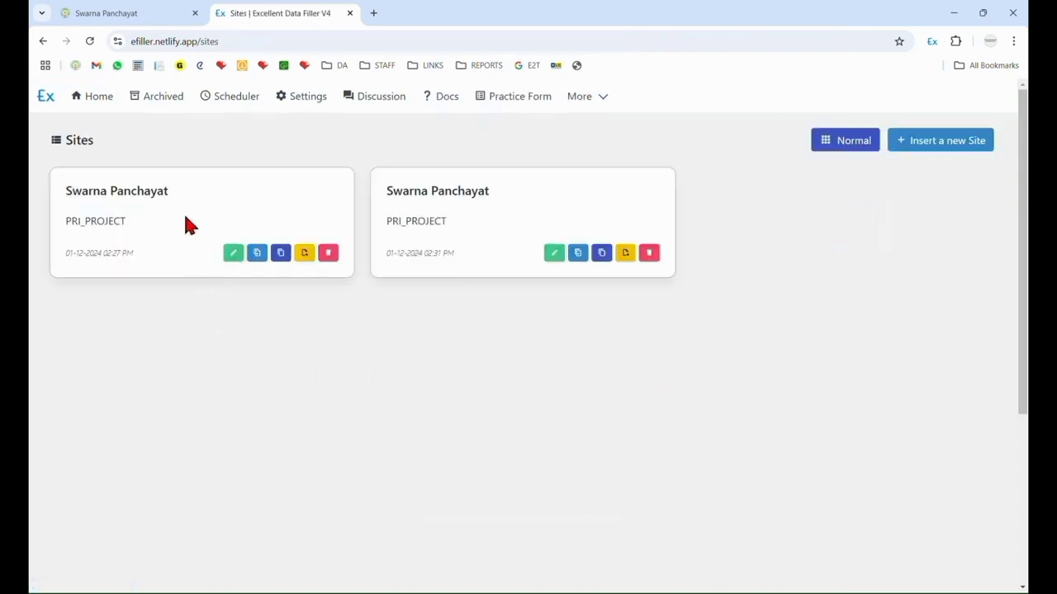
Paste the copied owner form into the original Swarna Panchayat site as a second form page and save the site.
left_click(232, 253)
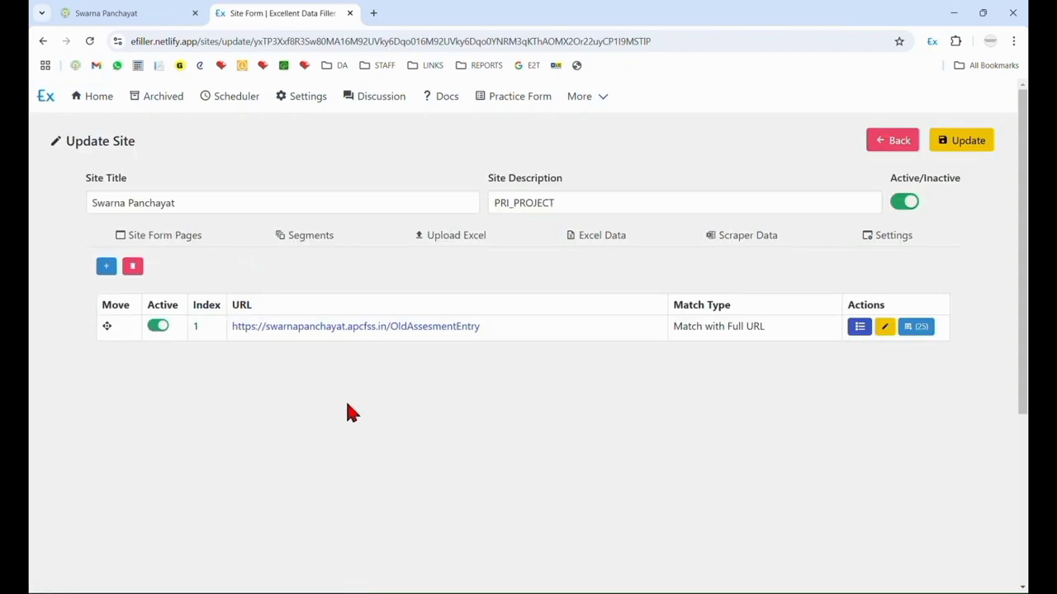
left_click(860, 327)
left_click(800, 402)
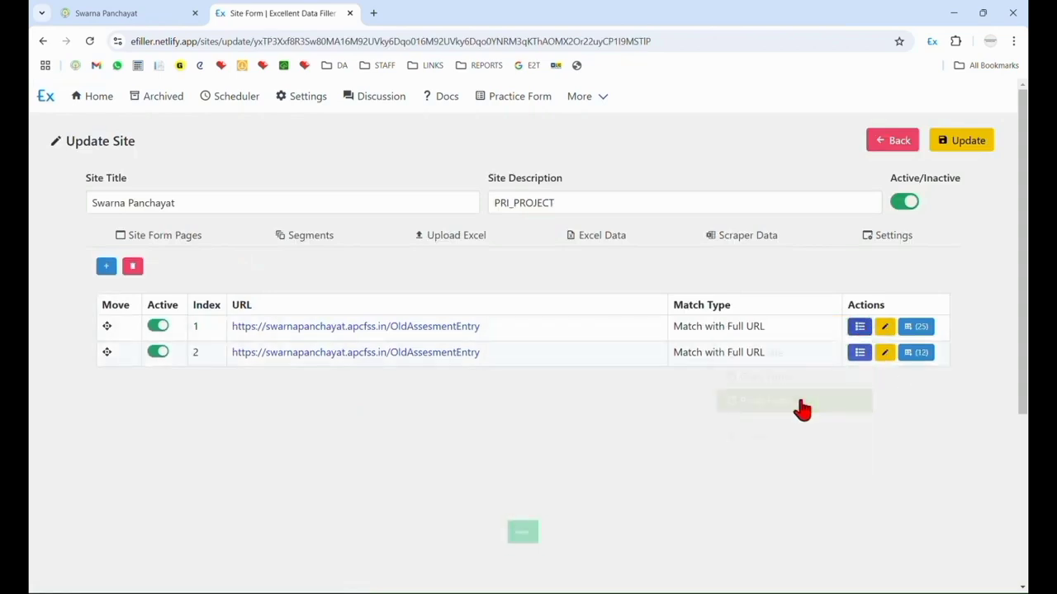
left_click(960, 148)
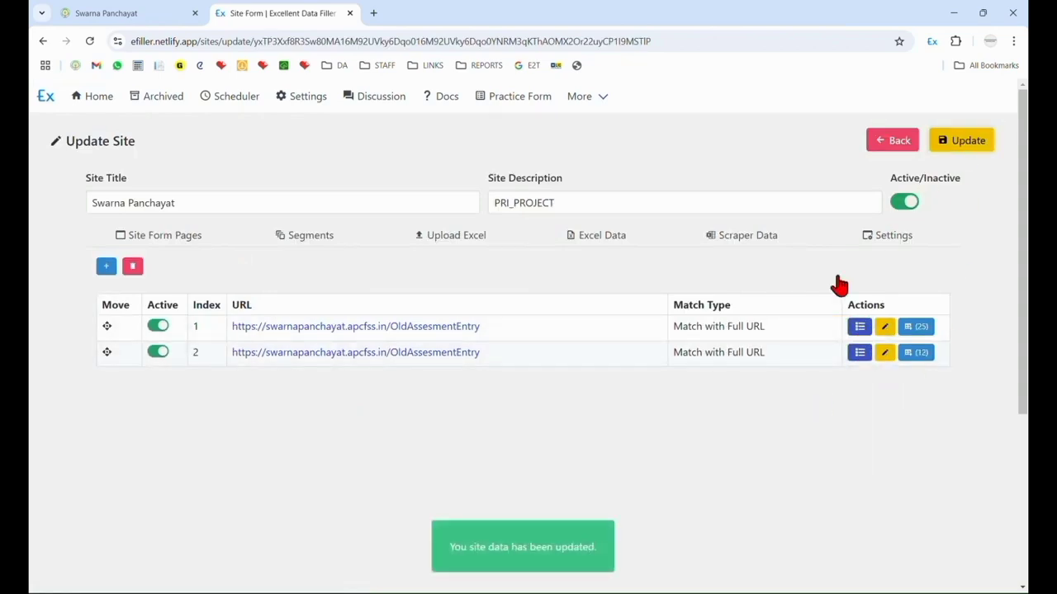
Delete the extra Swarna Panchayat site that held only the owner details form.
left_click(896, 139)
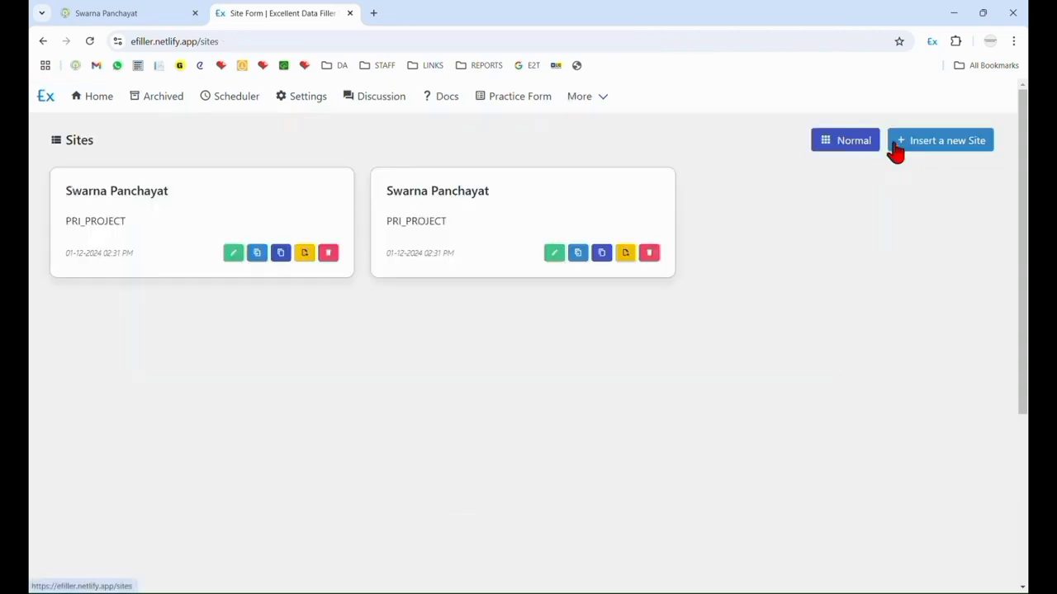
left_click(650, 254)
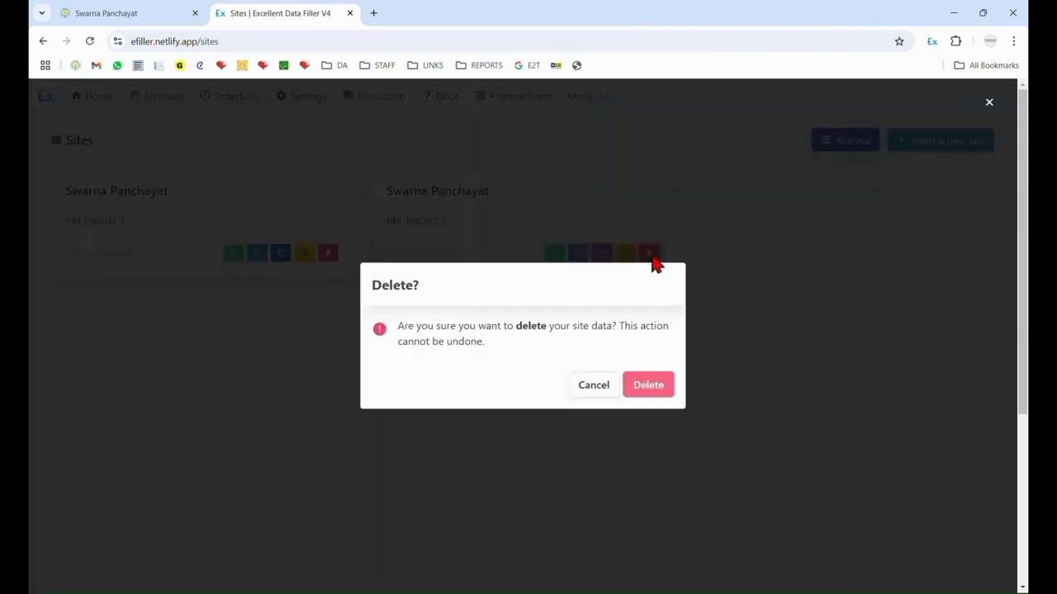
left_click(648, 388)
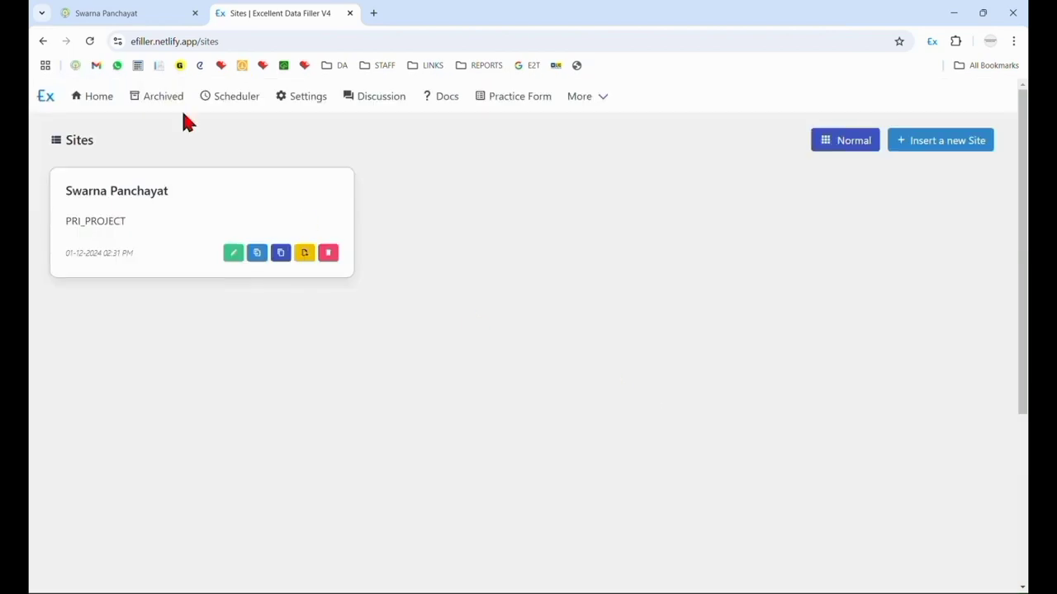
Switch back to the Swarna Panchayat entry form, save the completed owner details and continue to the site and building details.
left_click(102, 12)
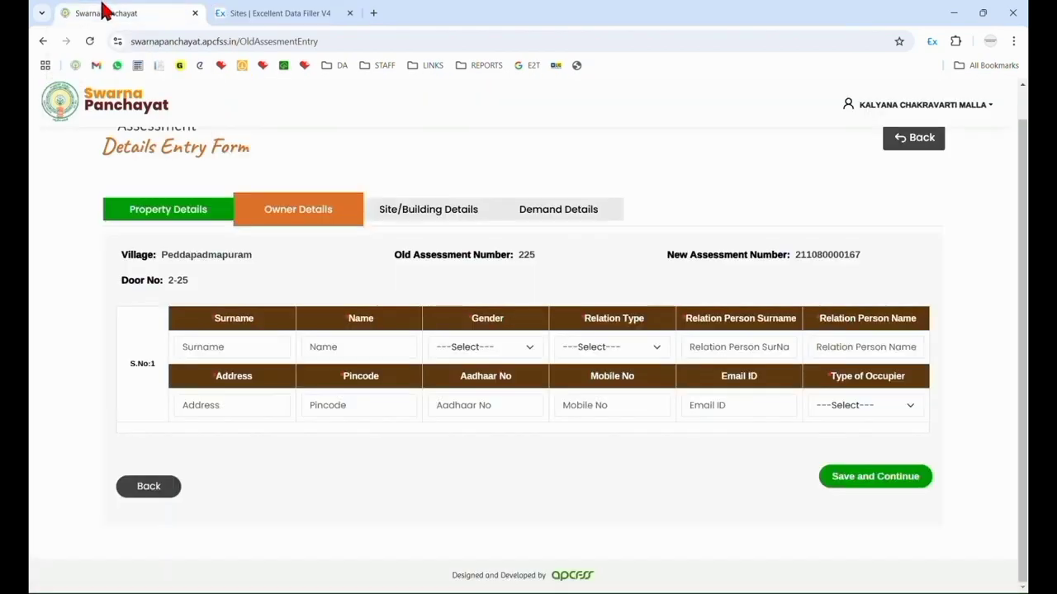
left_click(289, 12)
left_click(82, 10)
left_click(466, 24)
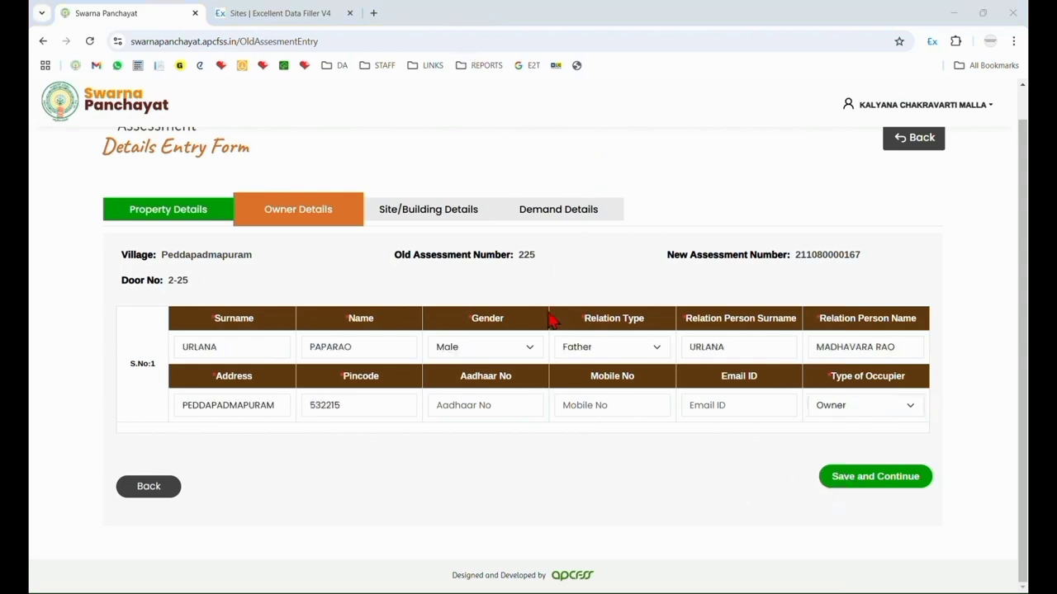
left_click(886, 482)
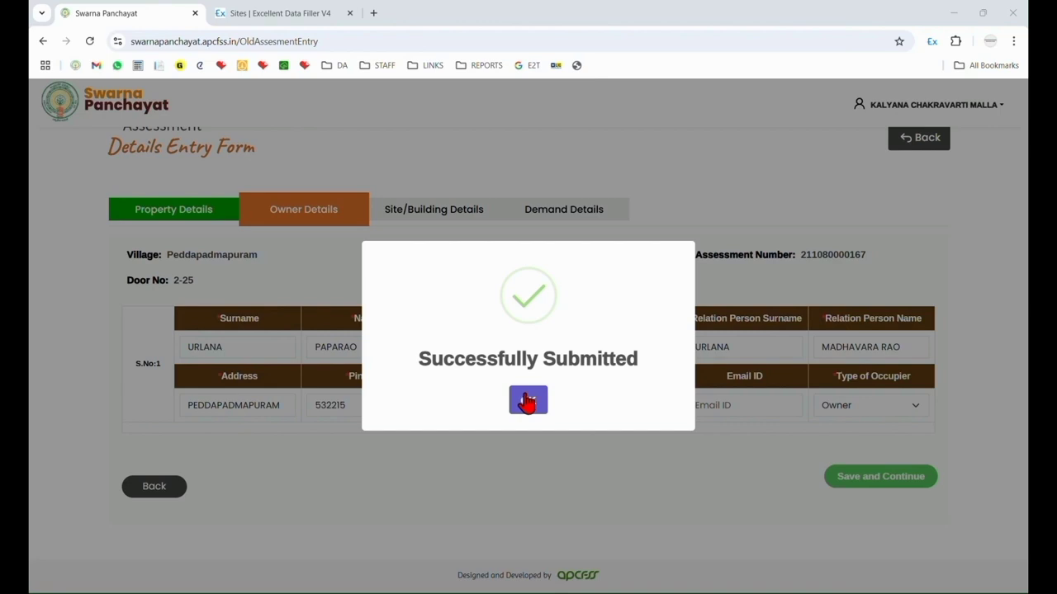
left_click(528, 403)
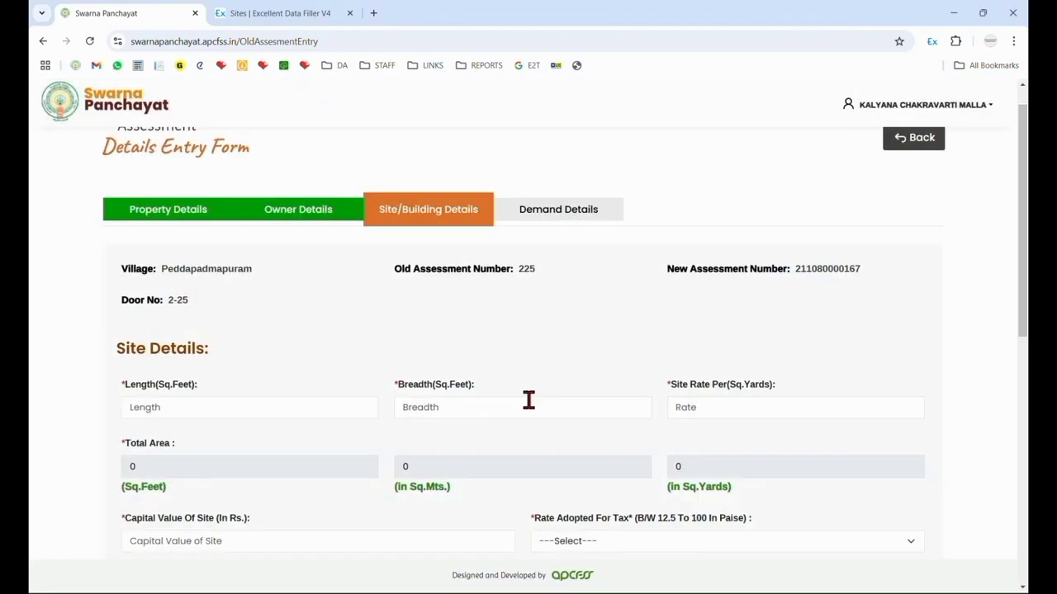
Insert a new Excellent Data Filler site from the Site/Building Details page and close the outdated sites list.
scroll(479, 371, "down", 8)
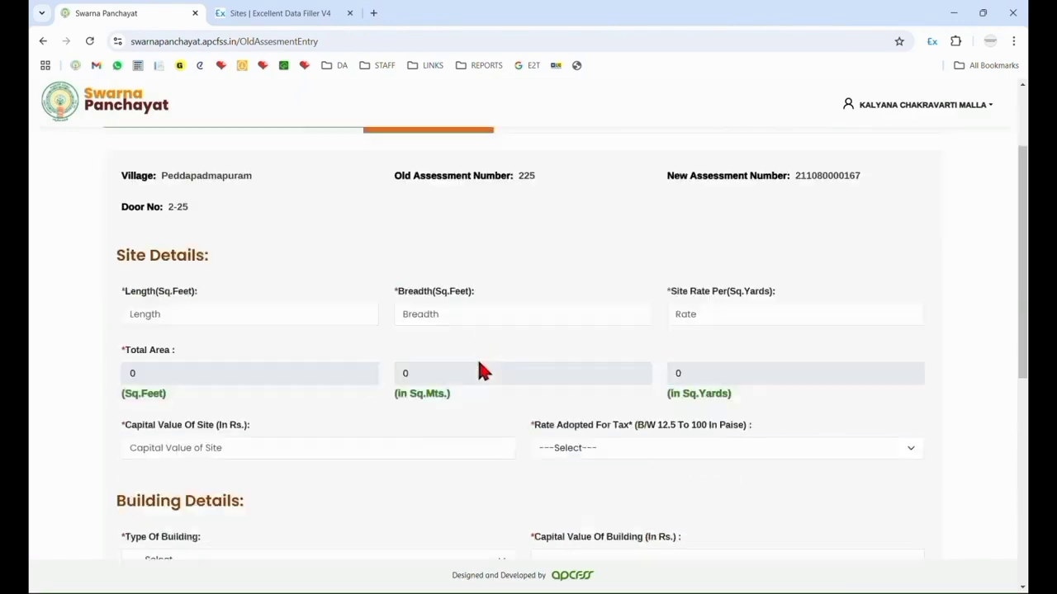
scroll(482, 407, "up", 8)
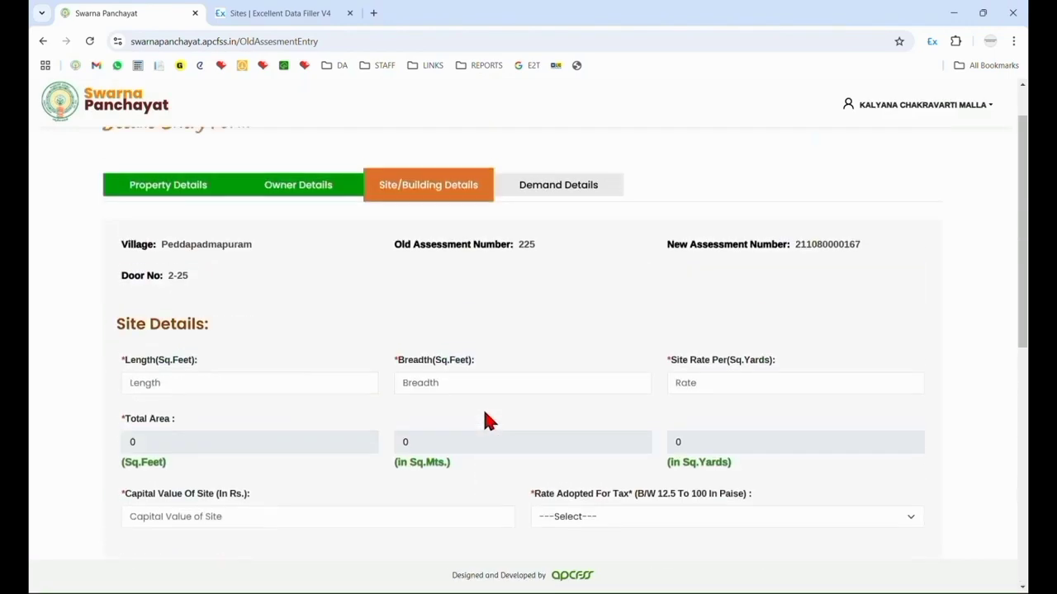
right_click(499, 317)
mouse_move(552, 260)
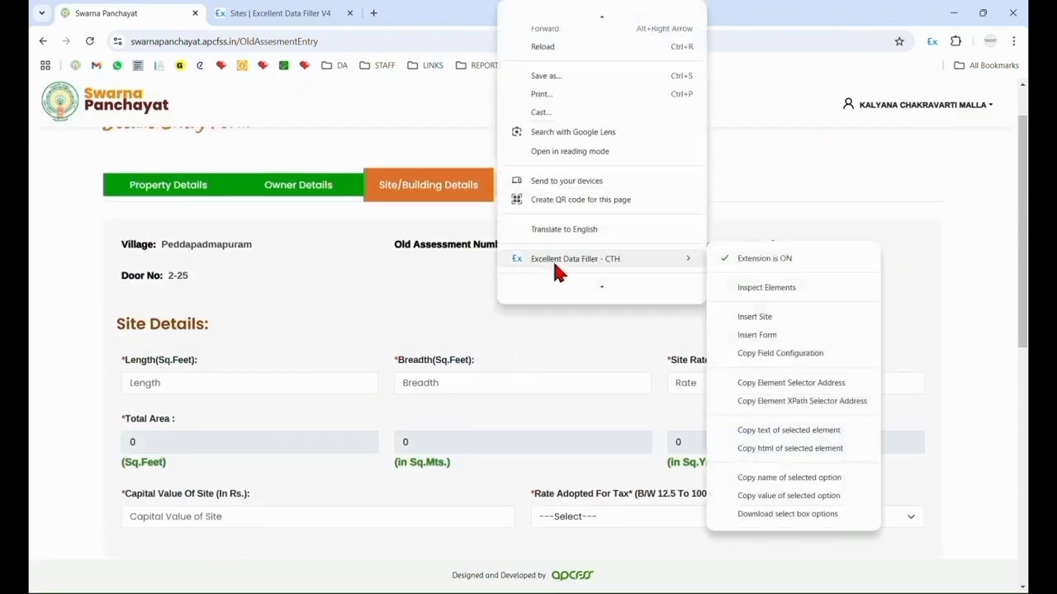
left_click(767, 320)
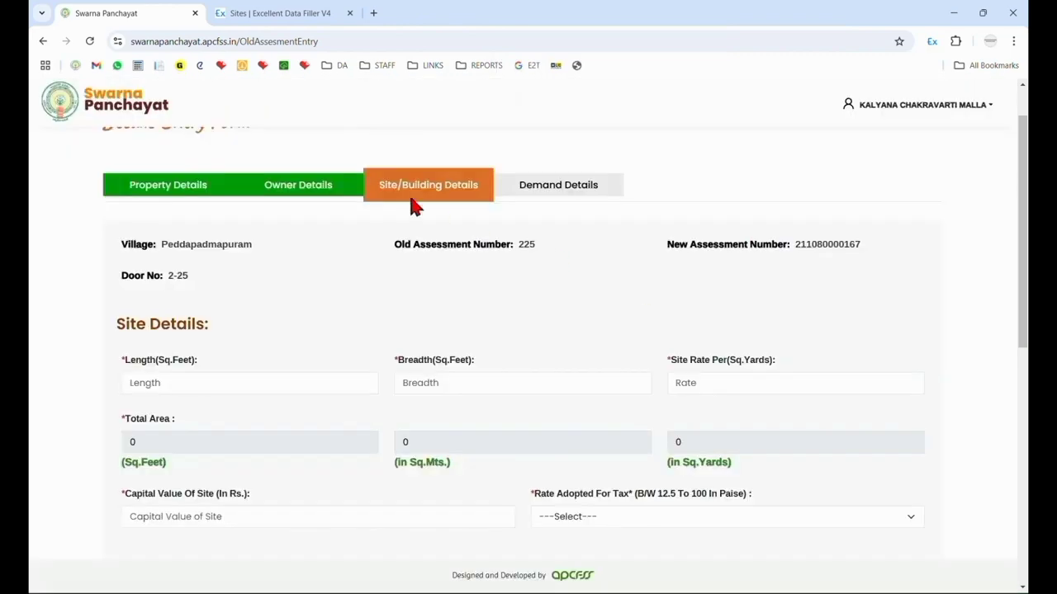
left_click(347, 21)
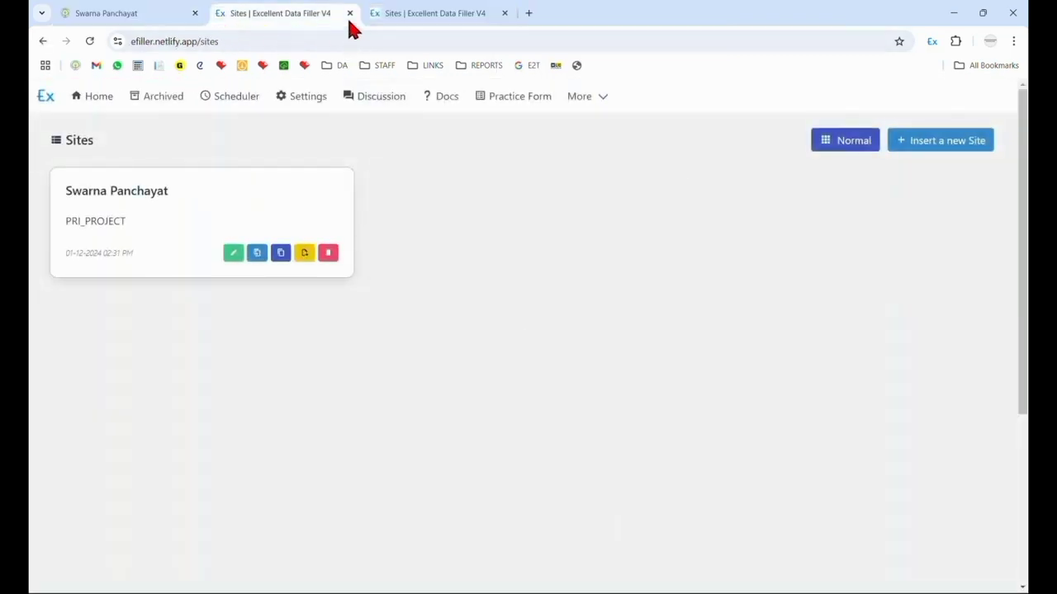
left_click(349, 14)
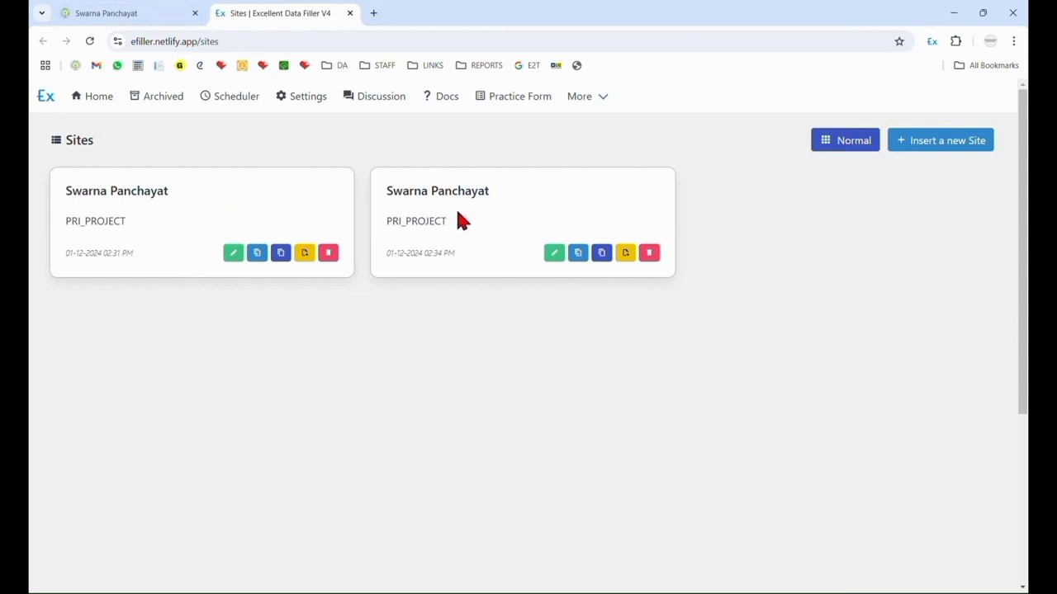
Open the form field list of the newly inserted Swarna Panchayat site that holds the site and building details.
left_click(71, 11)
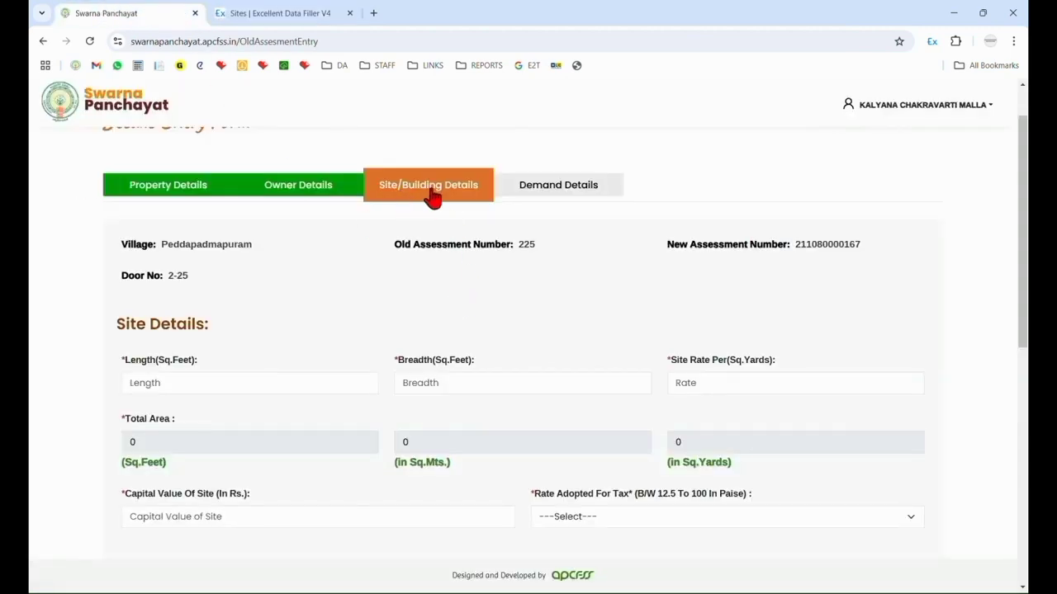
left_click(288, 10)
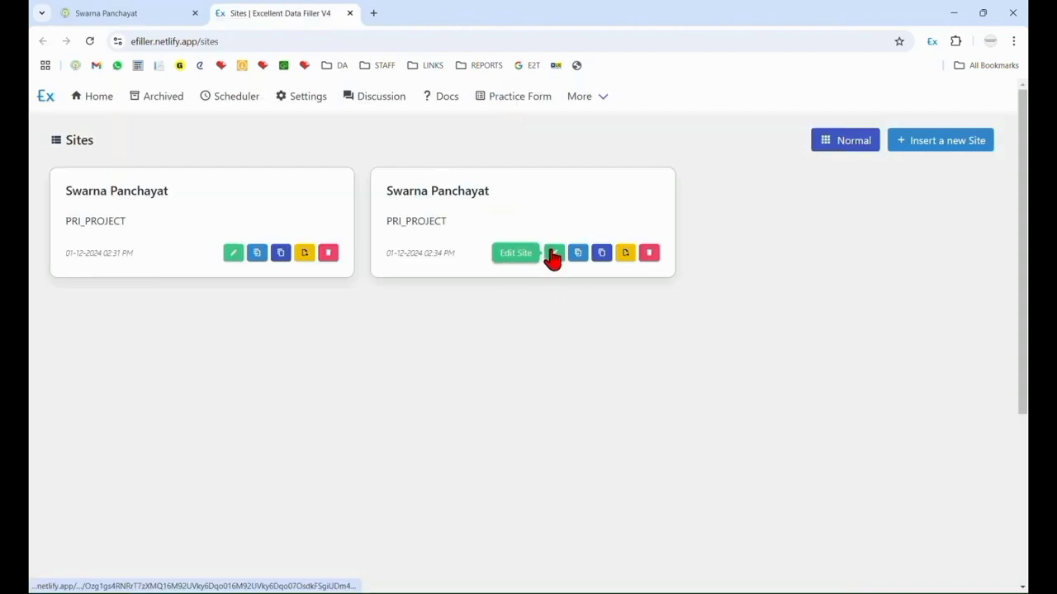
left_click(552, 254)
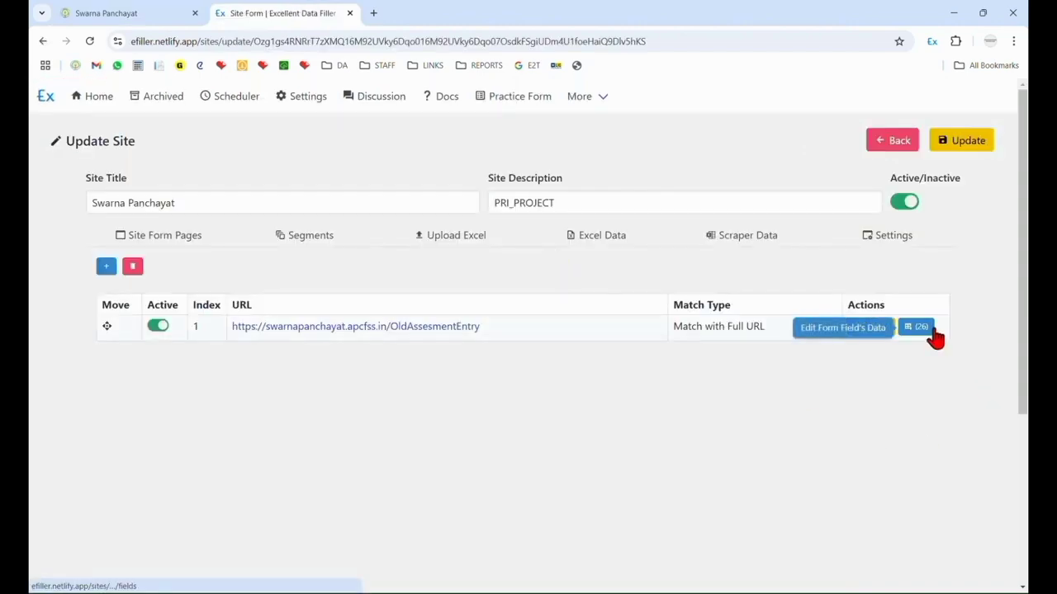
left_click(918, 328)
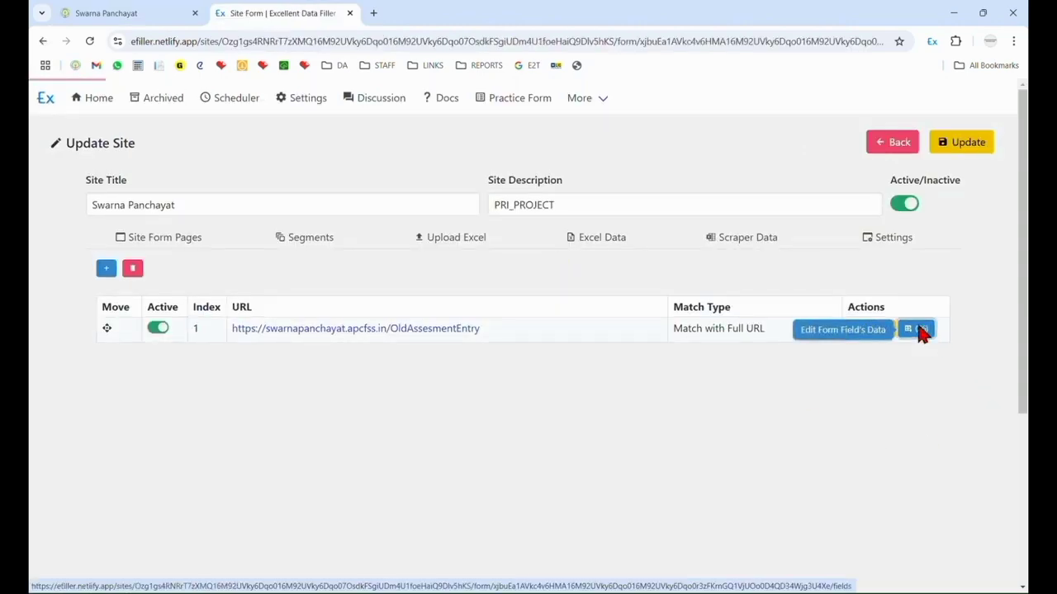
Deactivate the site_total_area, site_total_area_sq_mts and site_total_area_sq_yards fields.
scroll(575, 448, "down", 5)
scroll(575, 449, "down", 2)
scroll(573, 448, "up", 2)
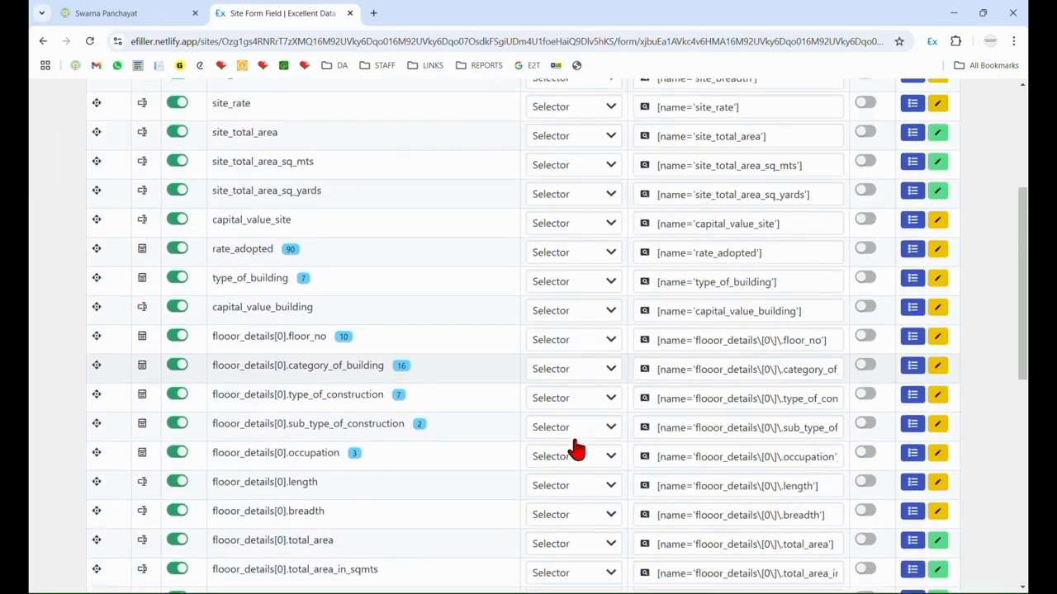
scroll(503, 425, "up", 1)
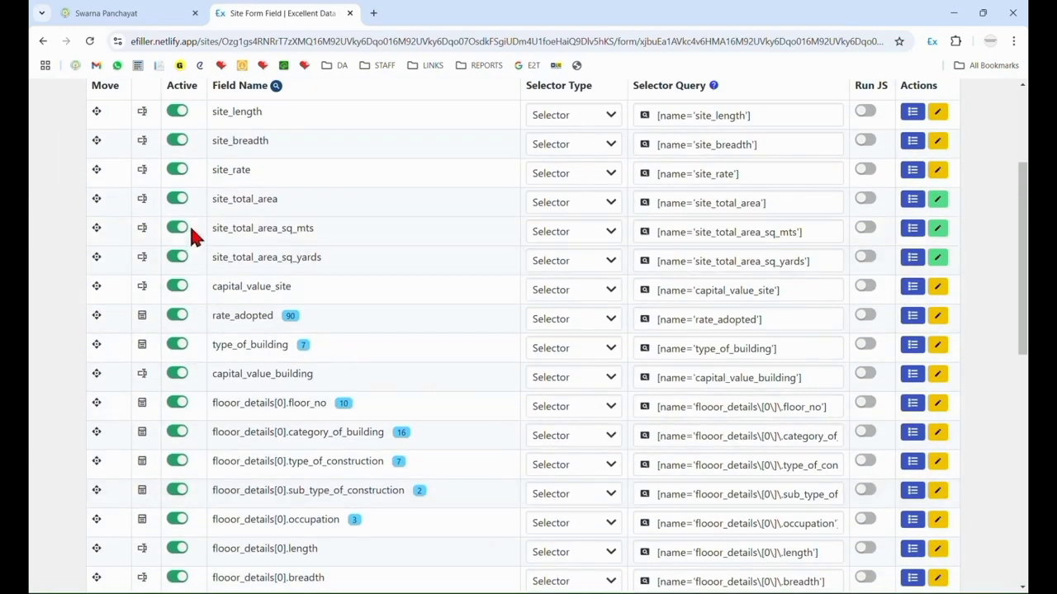
left_click_drag(213, 208, 274, 201)
left_click(176, 199)
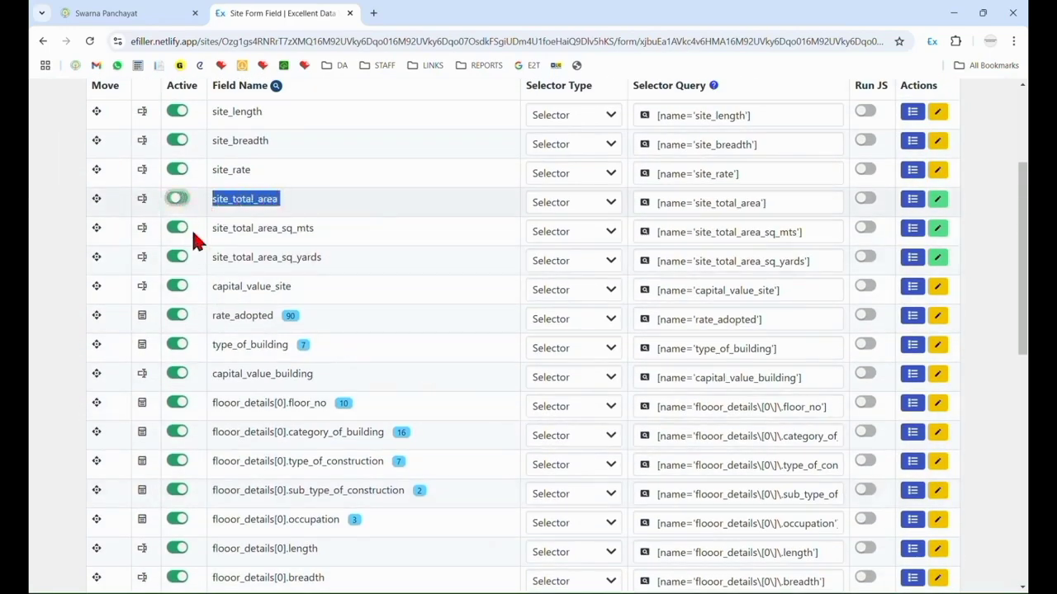
left_click(178, 230)
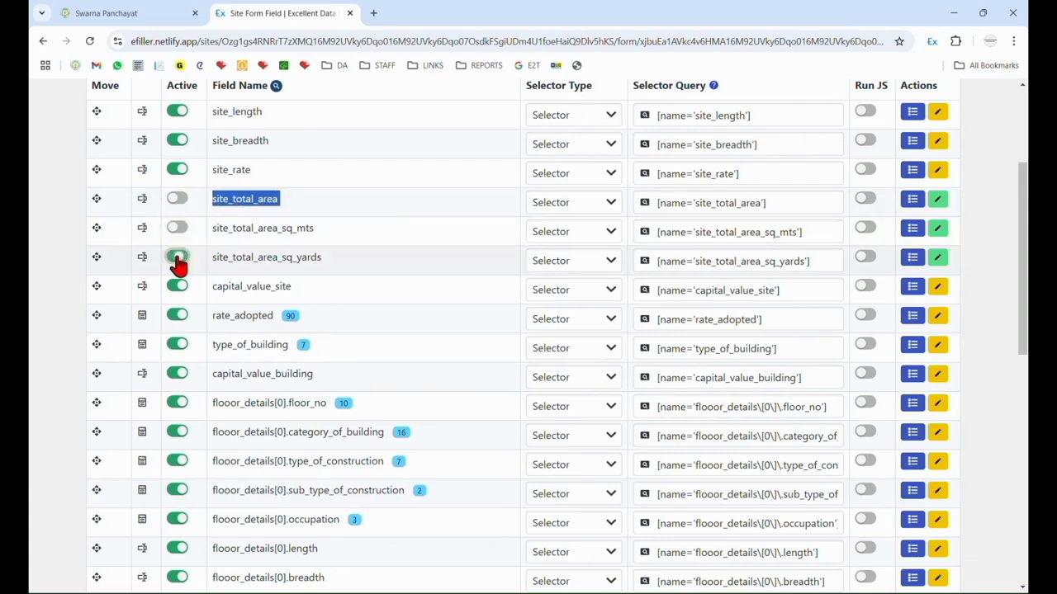
Deactivate the flooor_details[0] total_area, total_area_in_sqmts and total_area_in_yards fields, save the form fields and return to the site page.
scroll(175, 265, "down", 6)
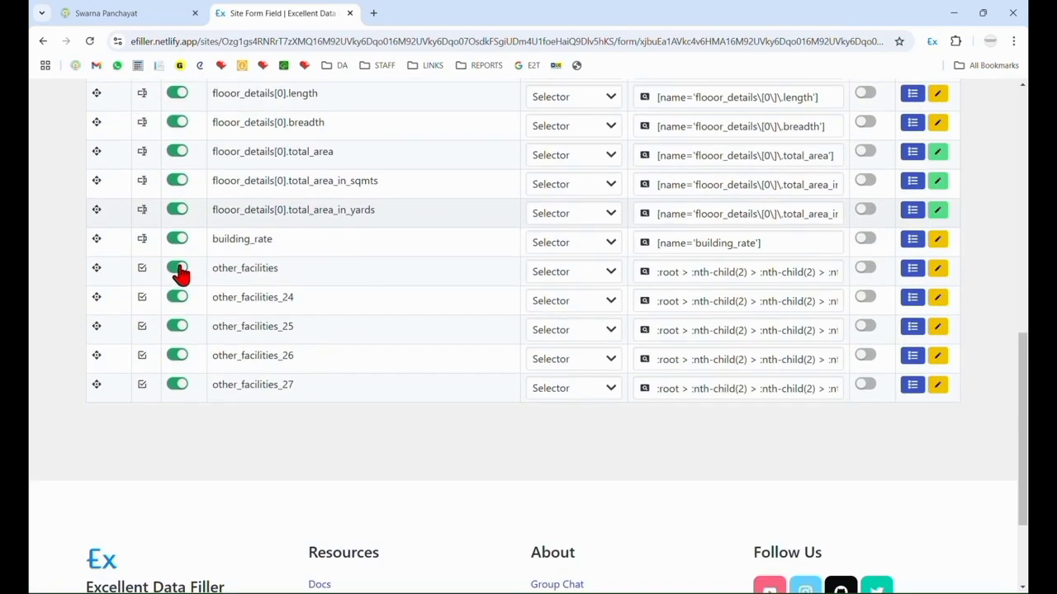
scroll(189, 286, "up", 1)
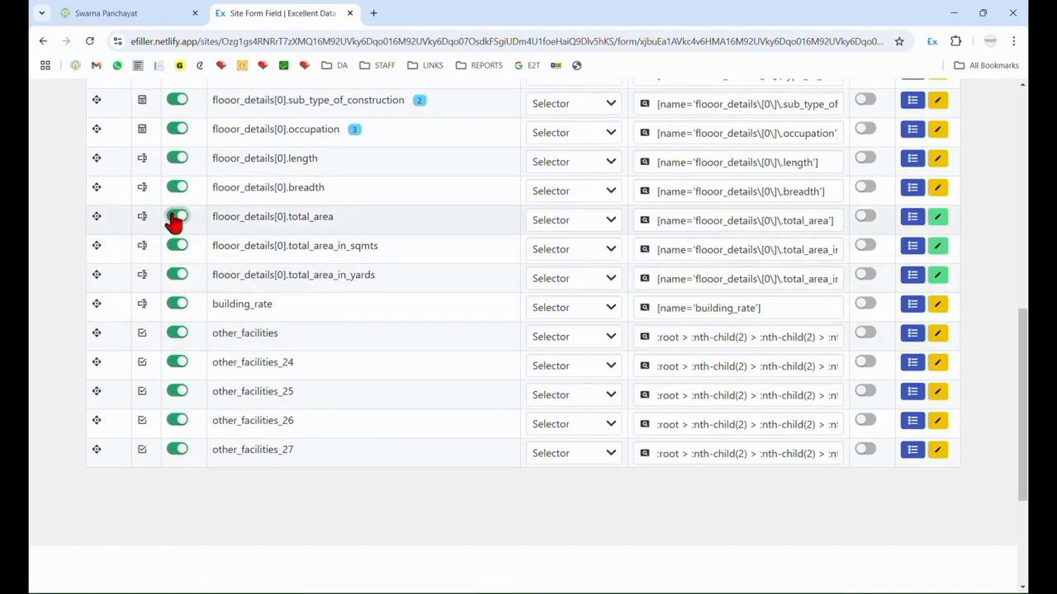
left_click(175, 218)
left_click(177, 247)
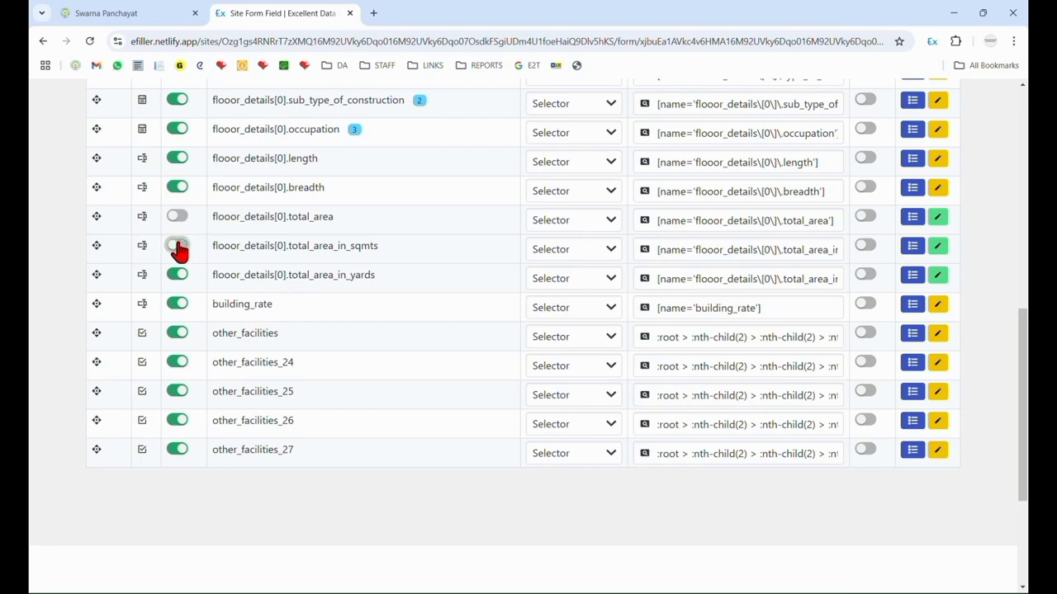
left_click(178, 276)
scroll(247, 338, "up", 7)
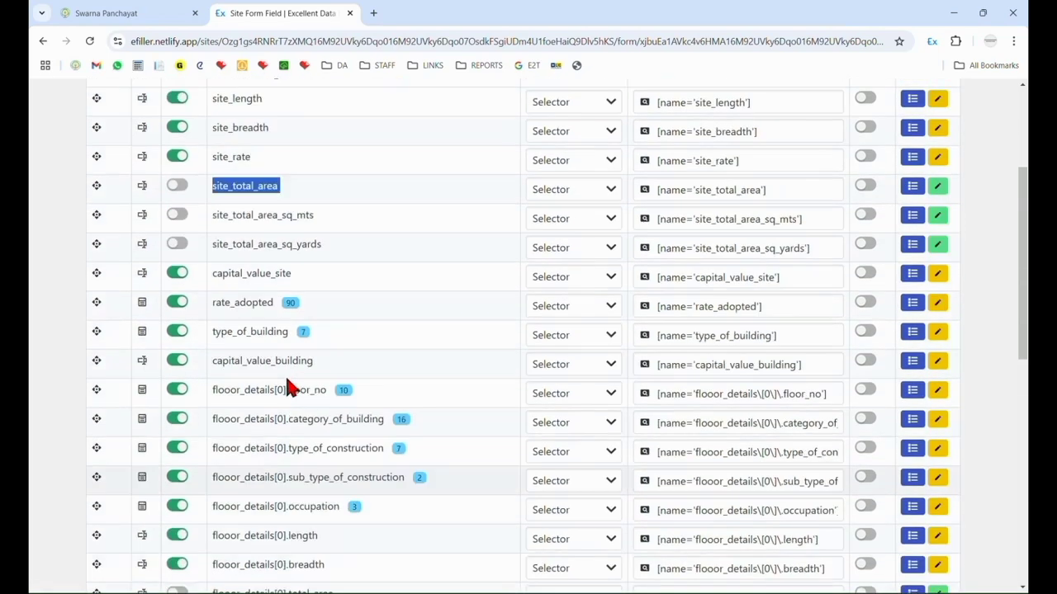
left_click(962, 150)
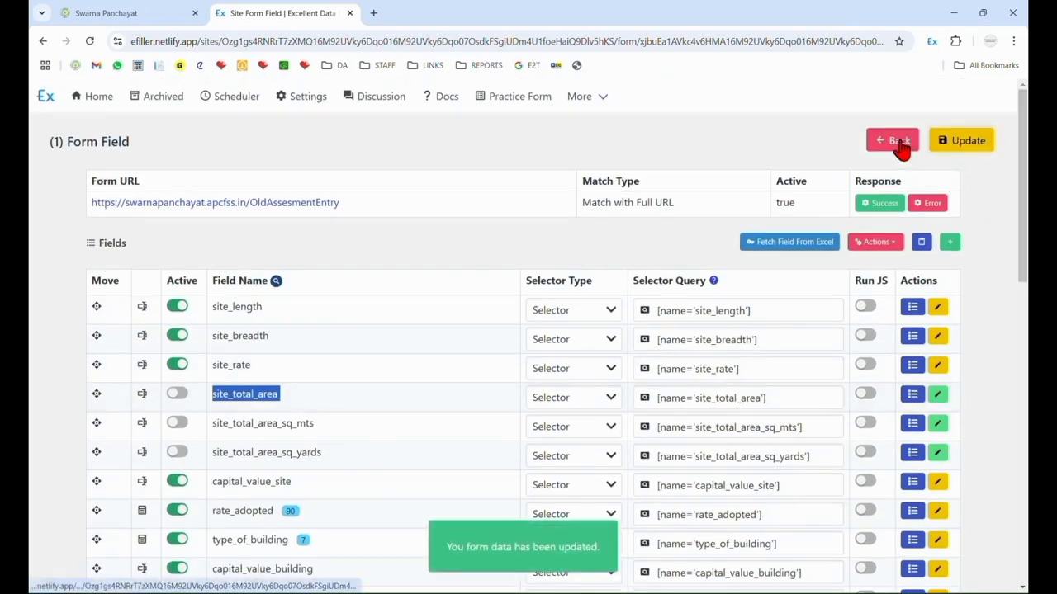
left_click(898, 142)
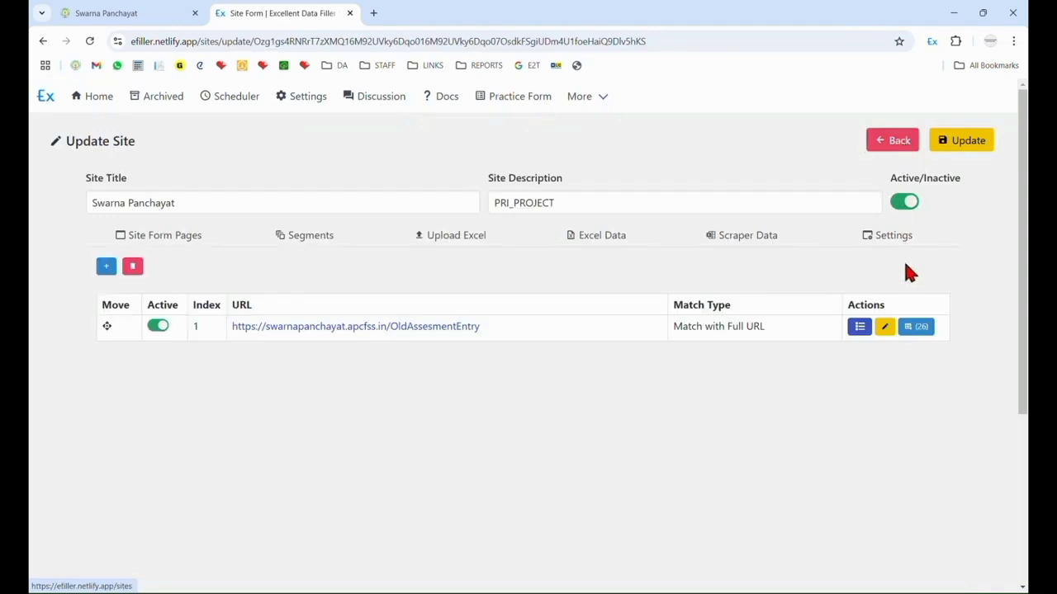
Copy the site/building form from the new site, save the site and return to the sites list.
left_click(859, 326)
left_click(813, 384)
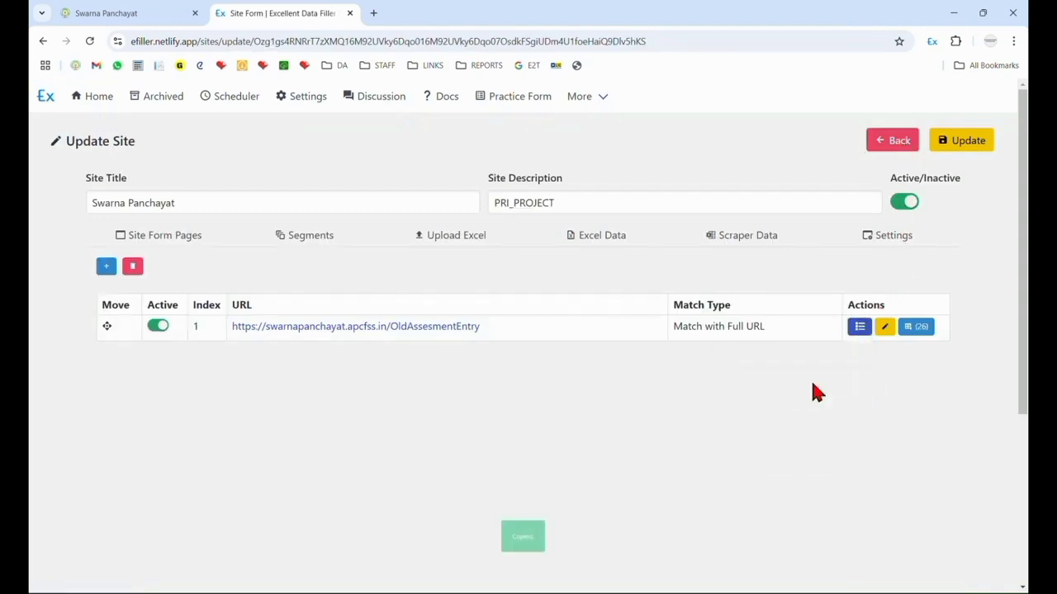
left_click(982, 139)
left_click(894, 139)
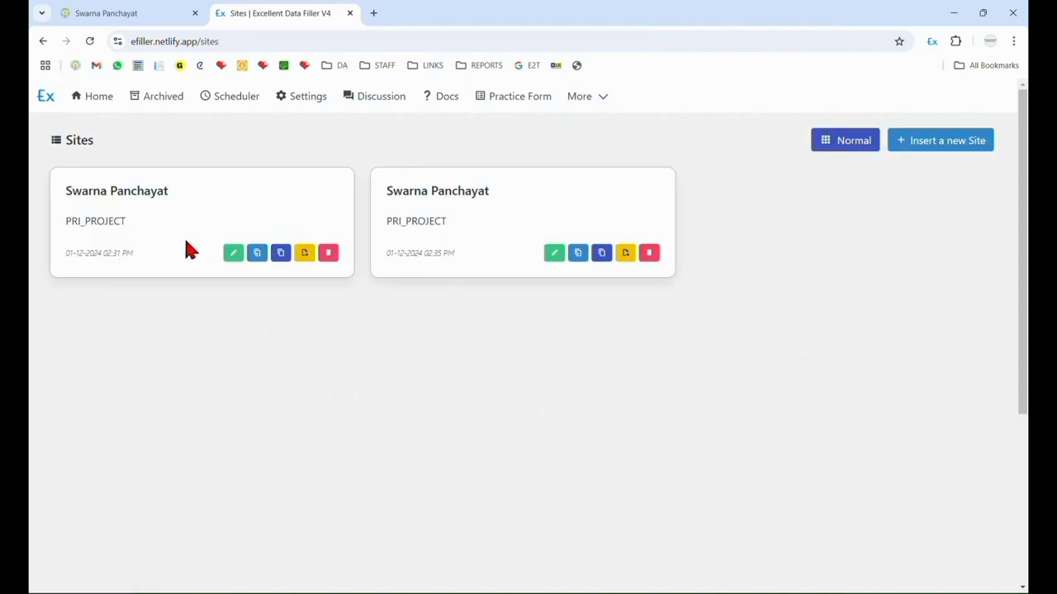
Paste the copied site/building form into the original Swarna Panchayat site as a third form page and save the site.
left_click(232, 253)
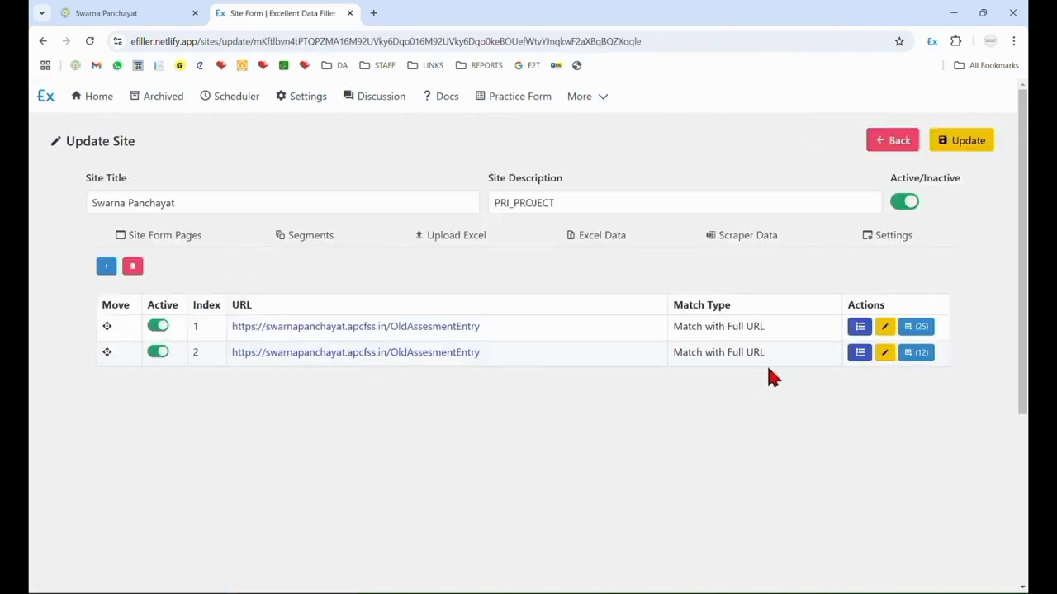
left_click(858, 353)
left_click(788, 428)
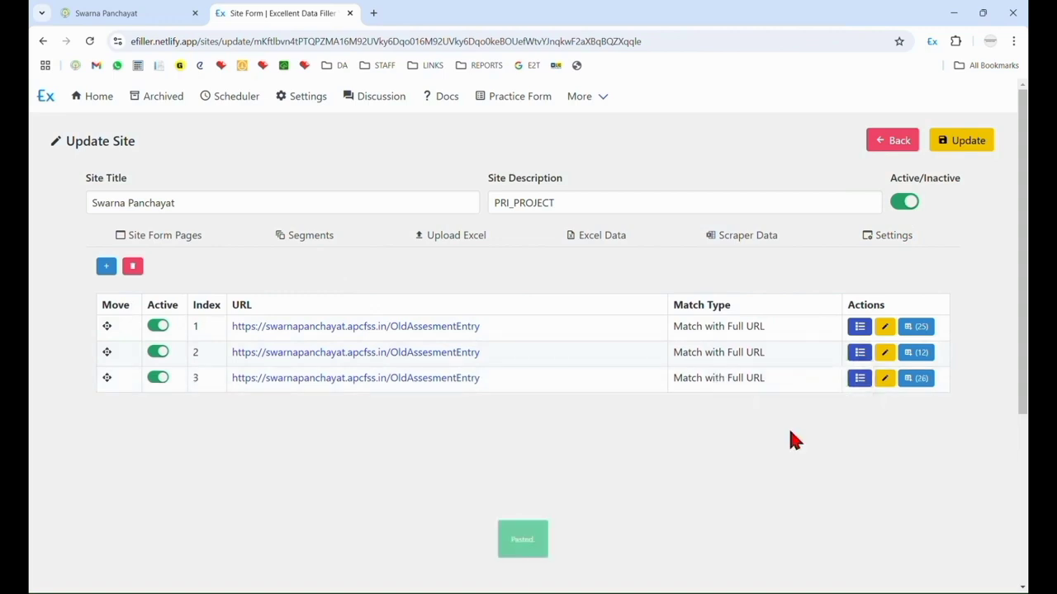
left_click(975, 143)
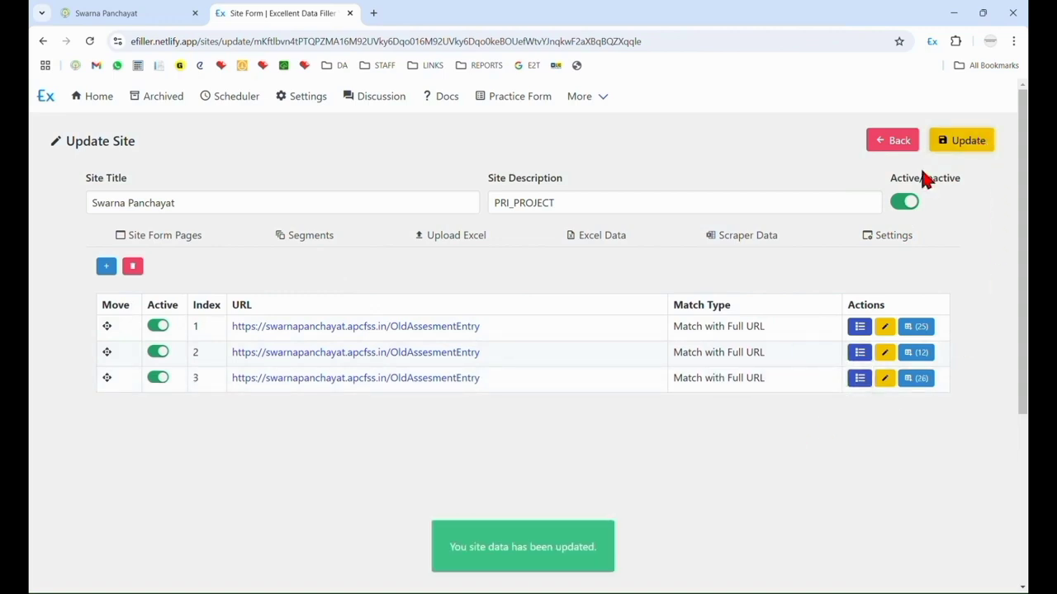
Return to the sites list and delete the extra Swarna Panchayat site that held only the site/building form.
left_click(887, 147)
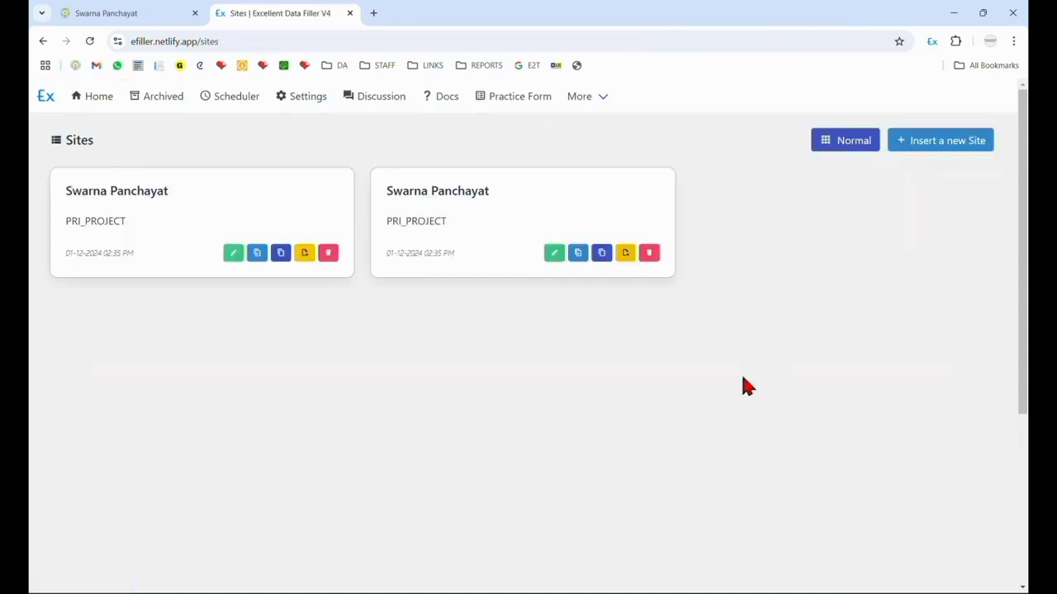
left_click(649, 255)
left_click(651, 387)
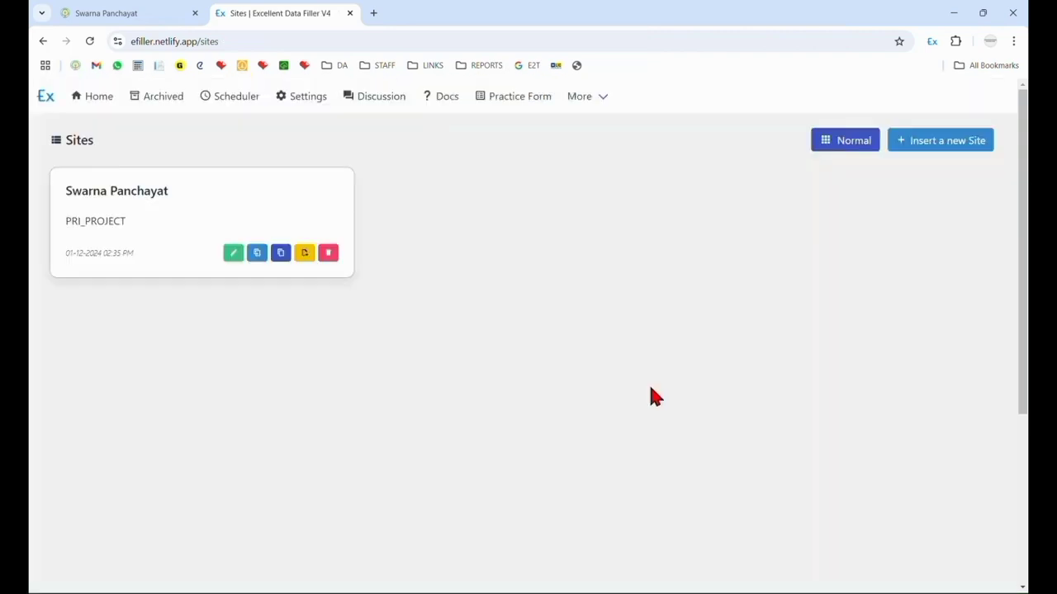
Switch back to the Swarna Panchayat entry form, save the completed site and building details and continue to the demand details.
left_click(149, 12)
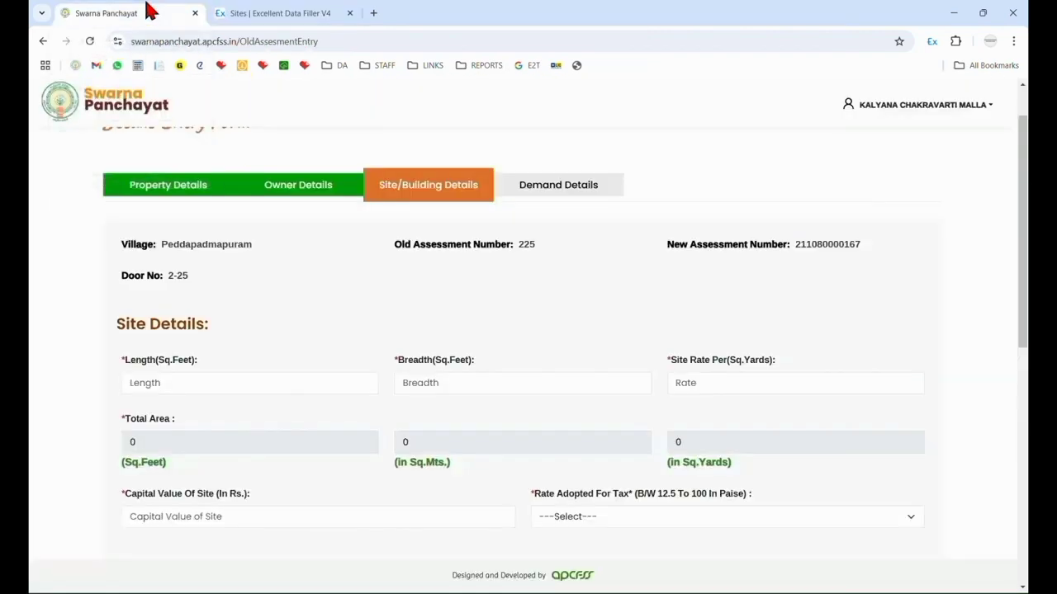
scroll(206, 307, "down", 2)
scroll(371, 285, "down", 2)
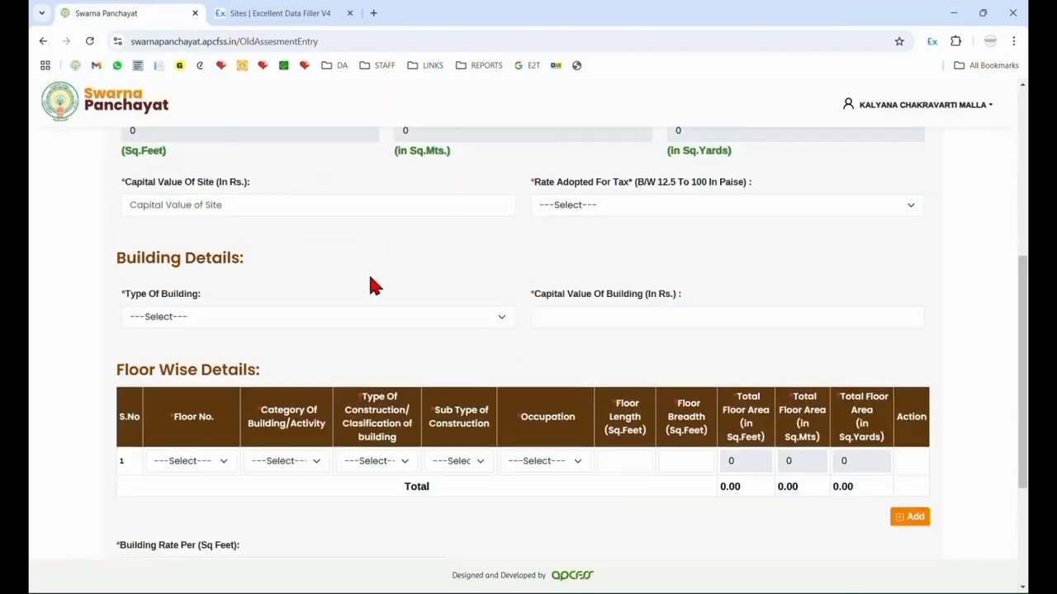
scroll(218, 267, "up", 2)
scroll(329, 294, "down", 4)
scroll(325, 297, "up", 4)
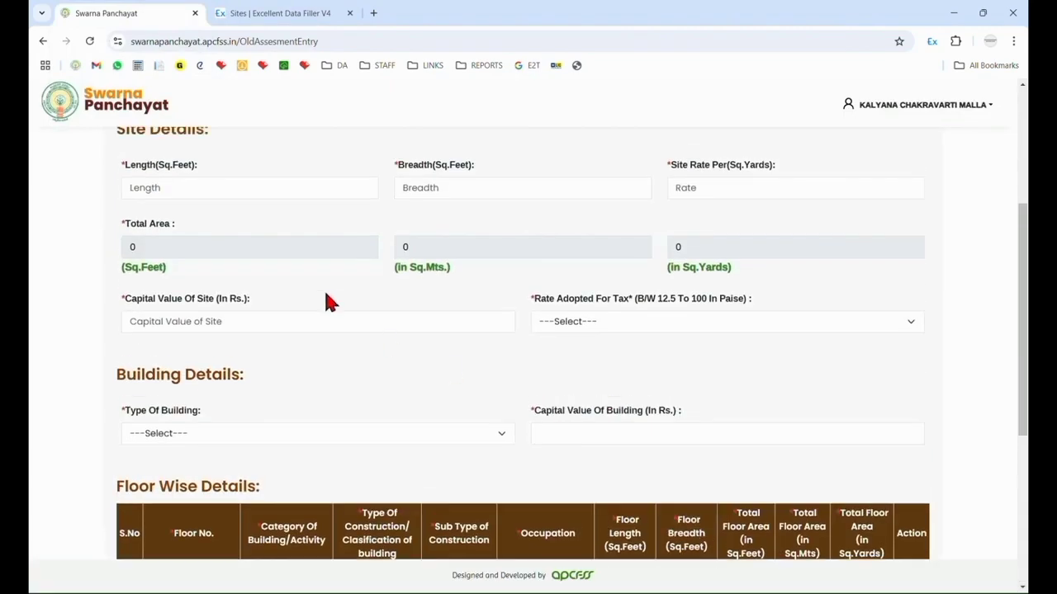
scroll(380, 355, "down", 3)
scroll(471, 426, "up", 3)
scroll(493, 266, "down", 4)
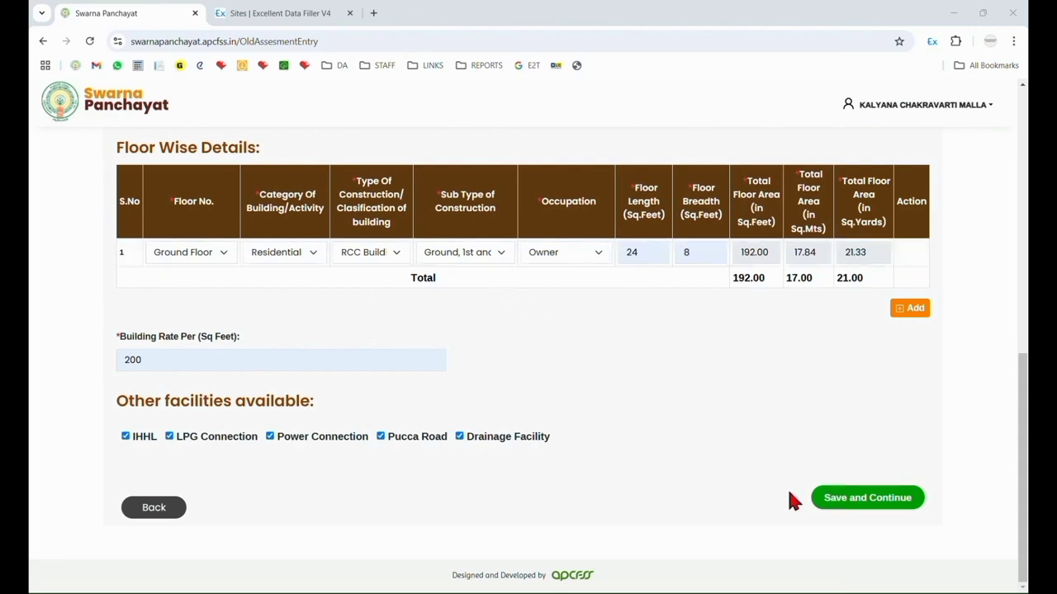
left_click(863, 500)
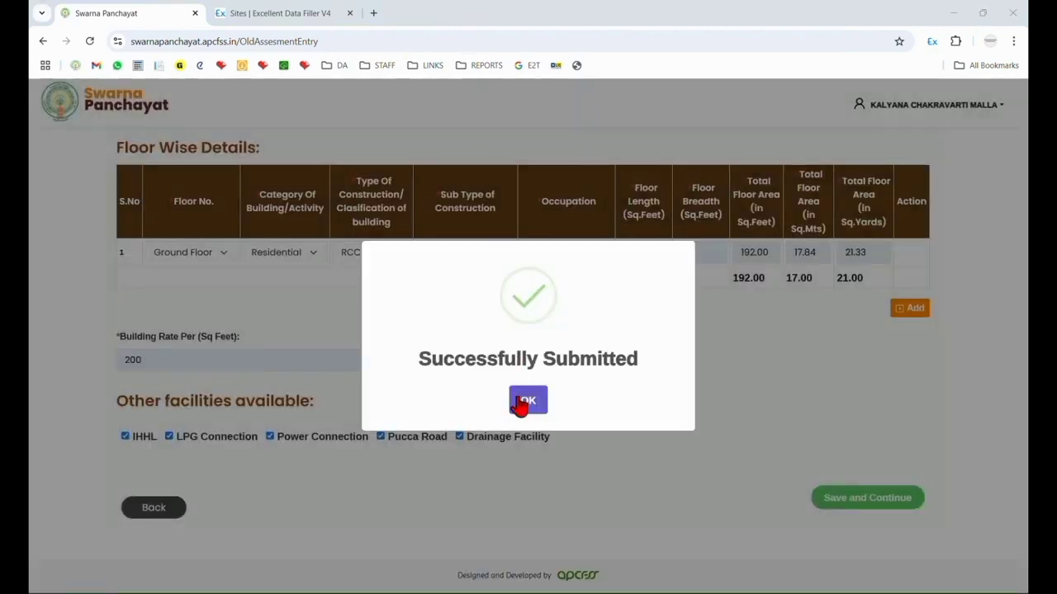
left_click(522, 402)
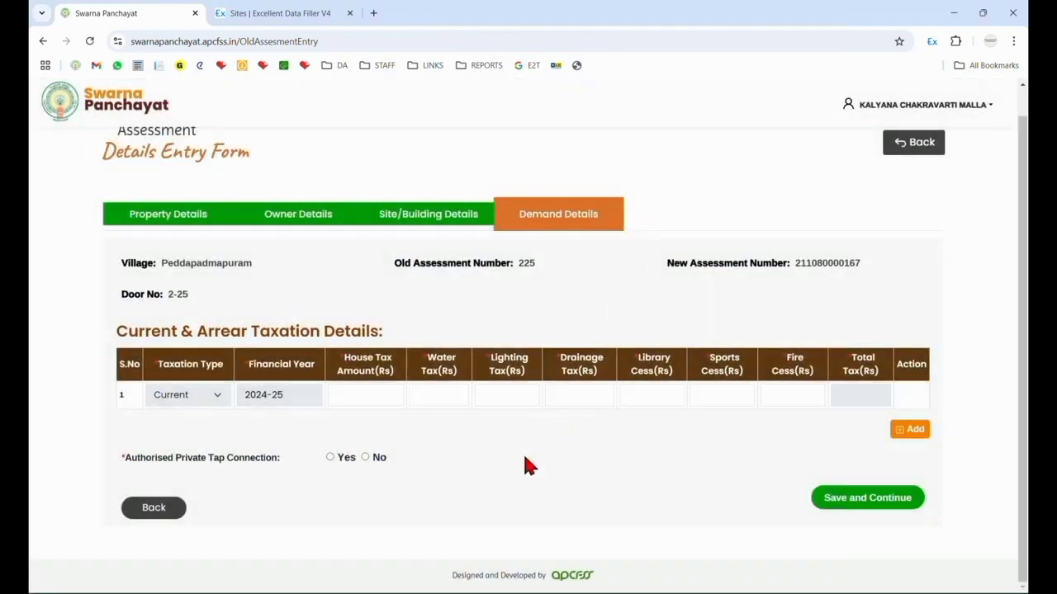
Insert a new Excellent Data Filler site from the Demand Details page.
right_click(522, 454)
mouse_move(583, 391)
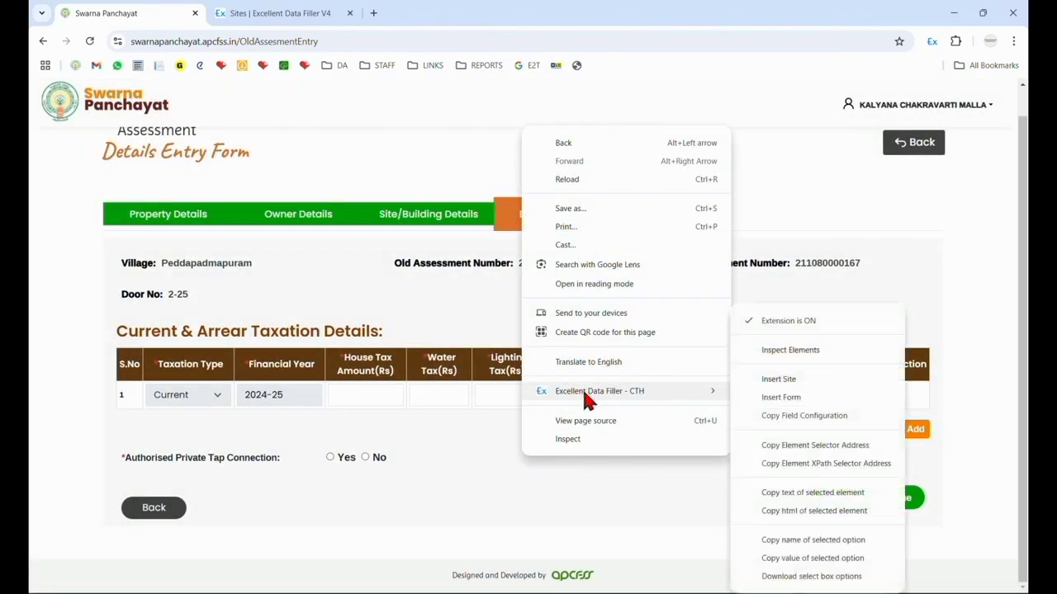
left_click(774, 380)
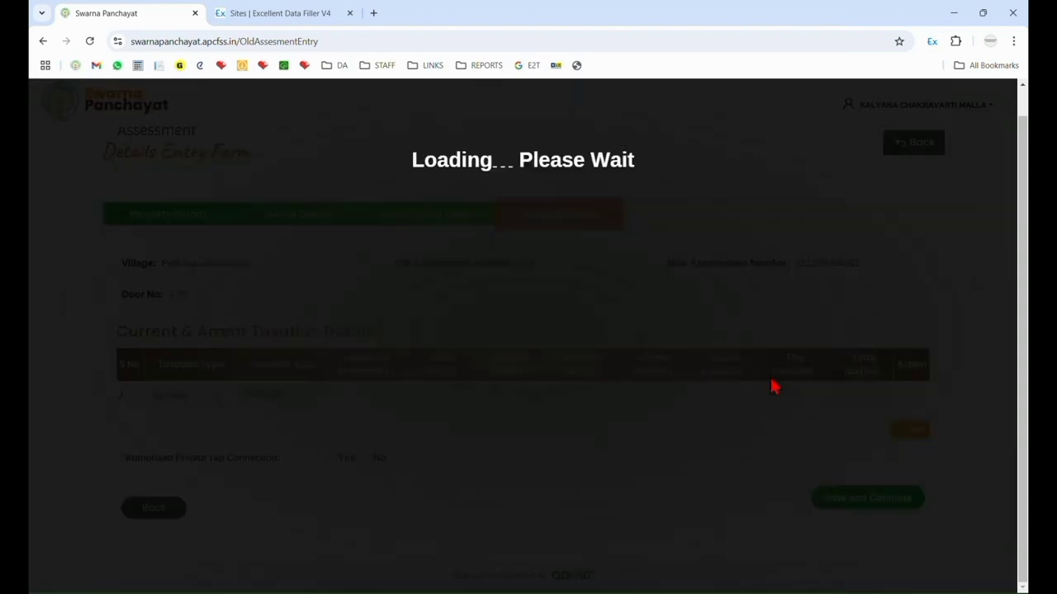
Switch to Excellent Data Filler, open the field list of the newly inserted demand details site and examine its fields.
left_click(295, 12)
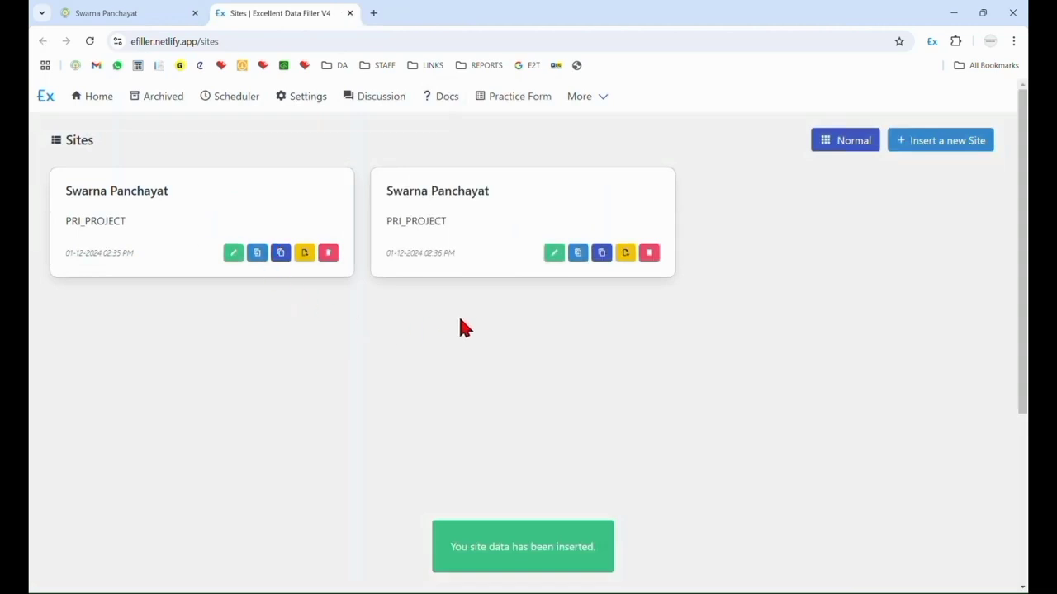
left_click(554, 254)
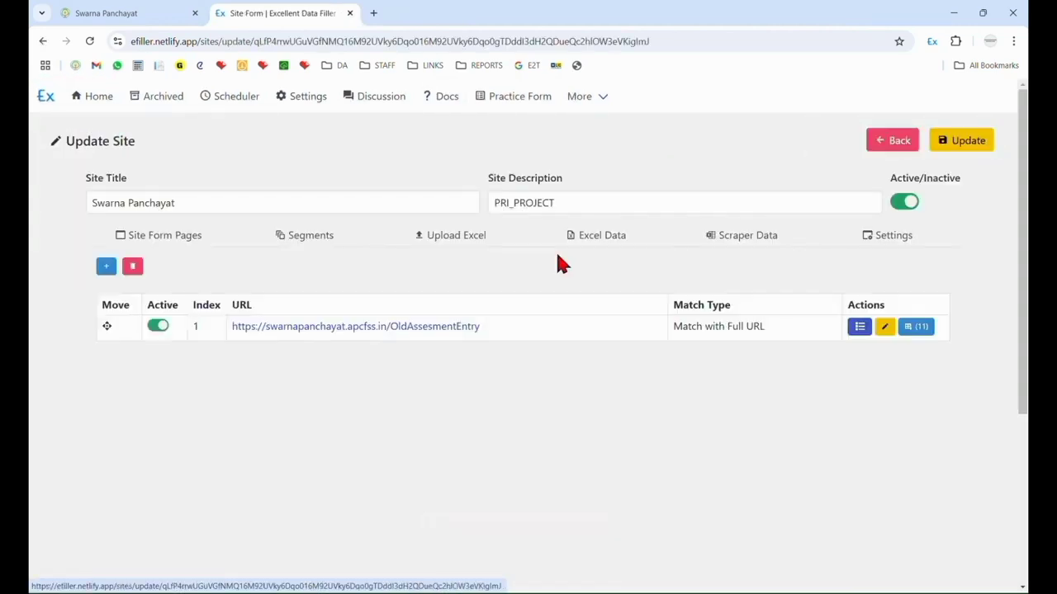
left_click(920, 328)
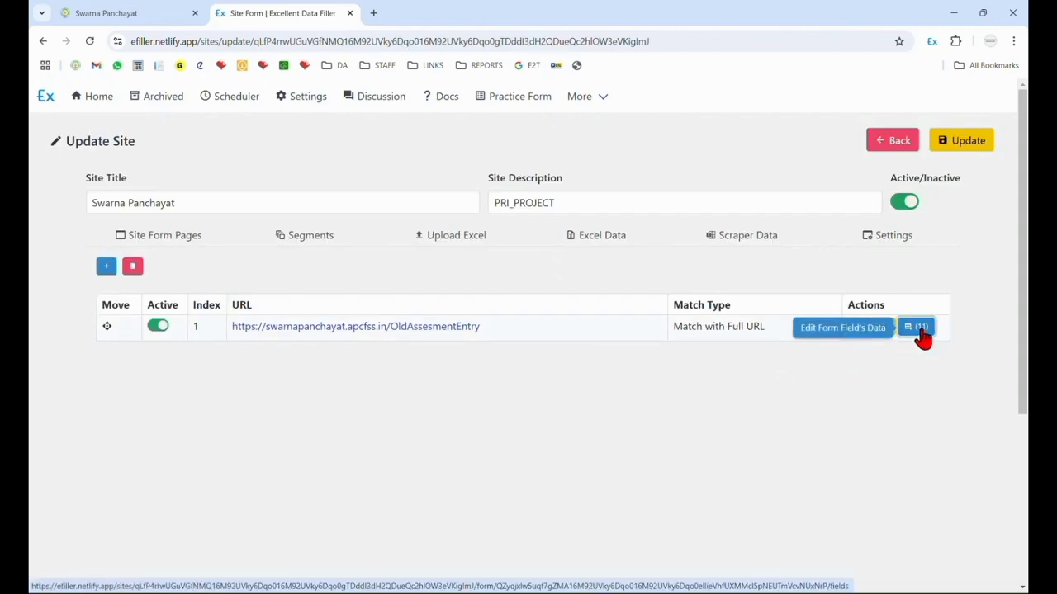
scroll(432, 401, "down", 3)
scroll(429, 394, "down", 2)
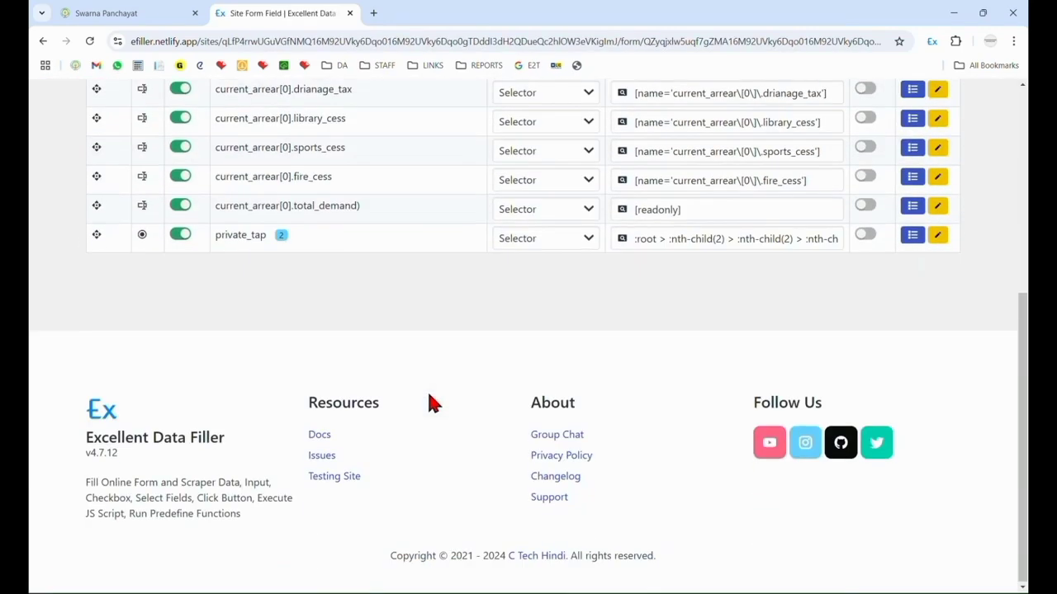
scroll(429, 395, "up", 2)
scroll(429, 402, "up", 1)
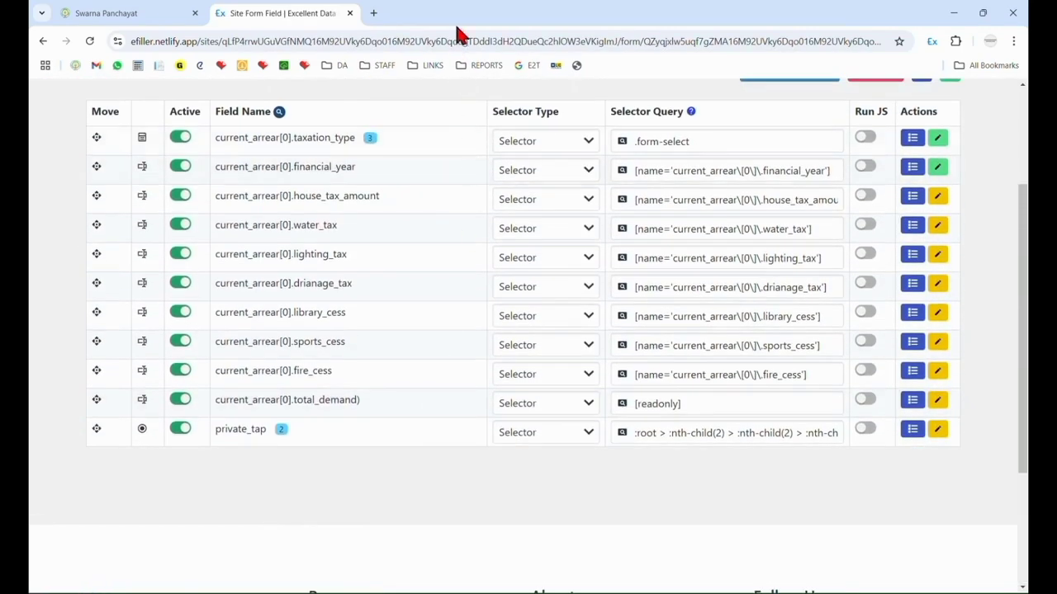
scroll(296, 161, "up", 1)
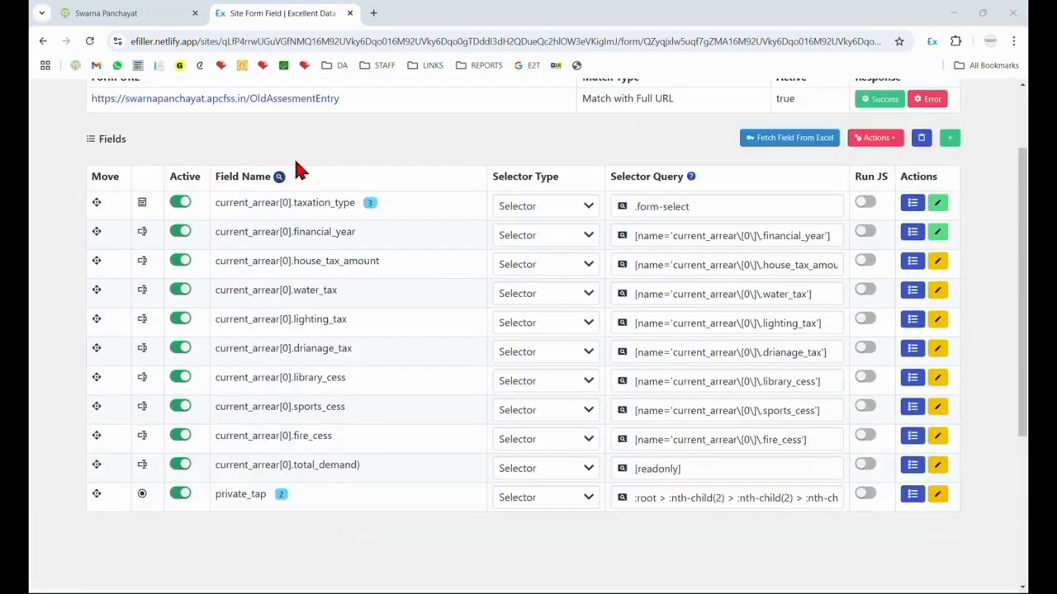
Deactivate the taxation_type, financial_year and total_demand fields, save the form fields and return to the site's form pages.
left_click(180, 203)
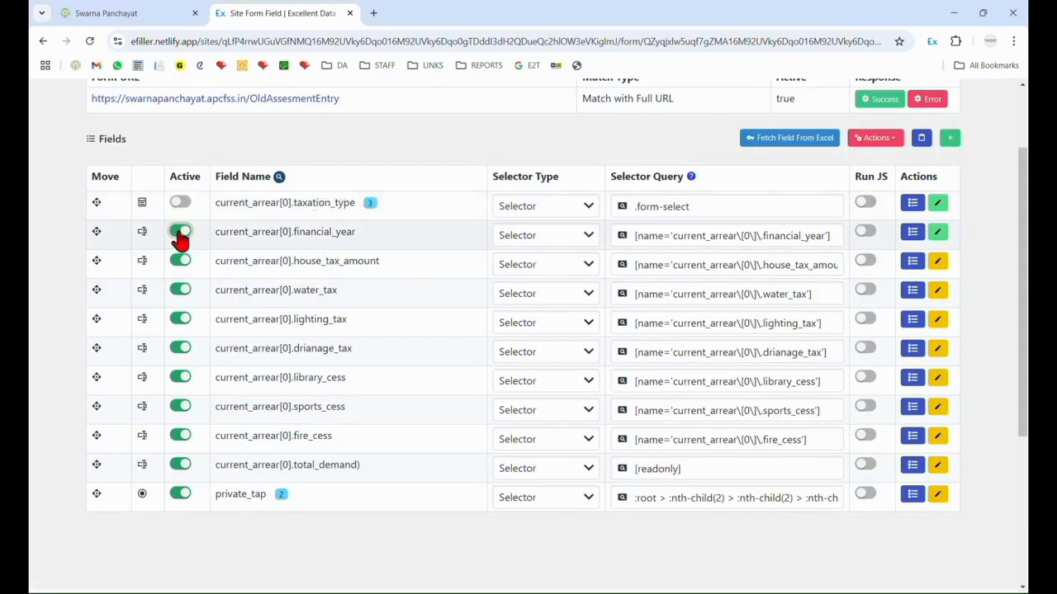
left_click(180, 232)
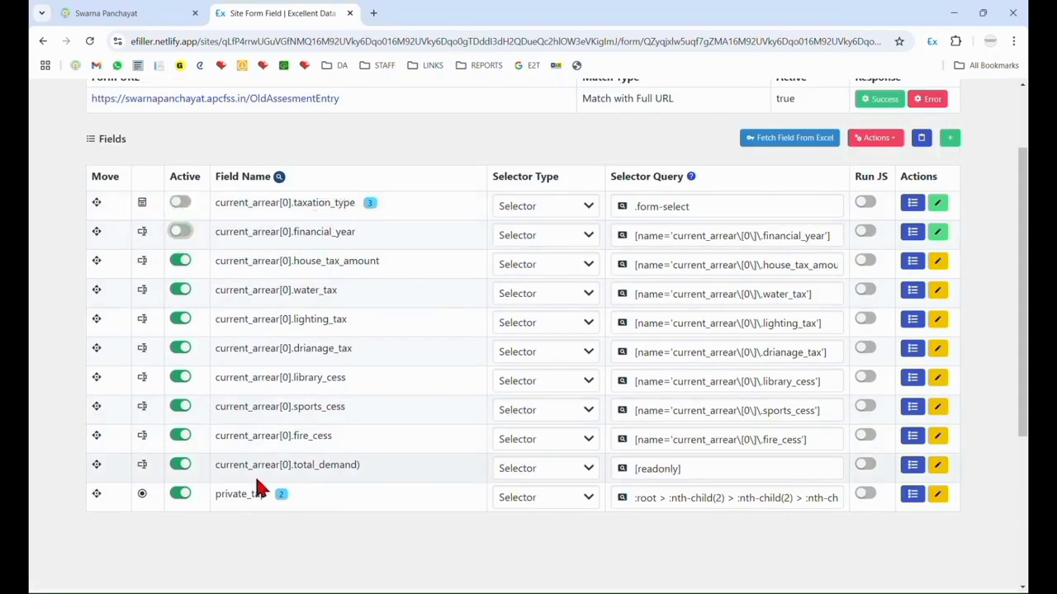
left_click(180, 465)
scroll(792, 339, "up", 2)
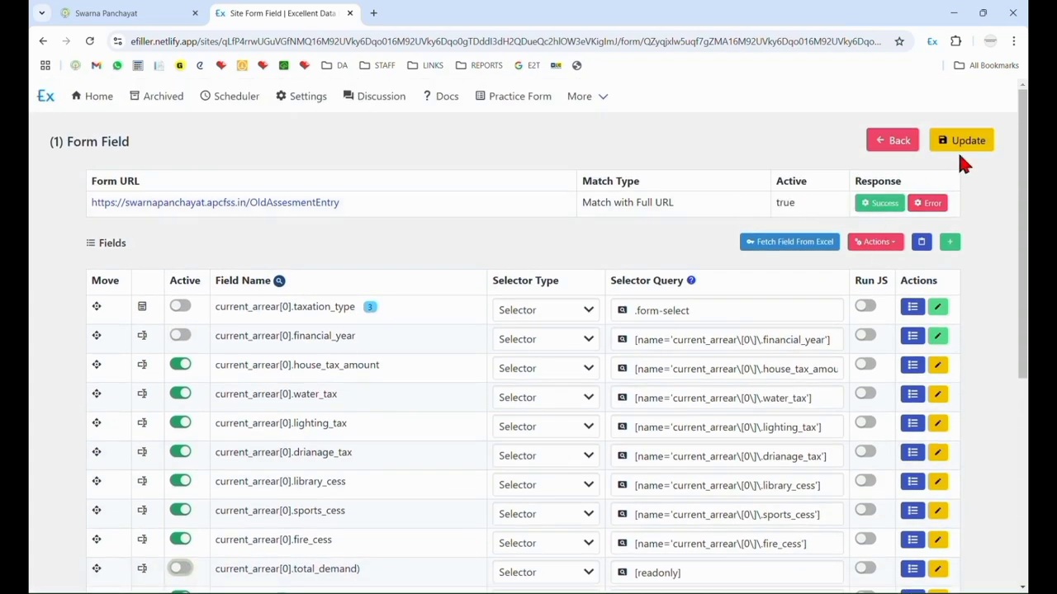
left_click(960, 157)
left_click(892, 141)
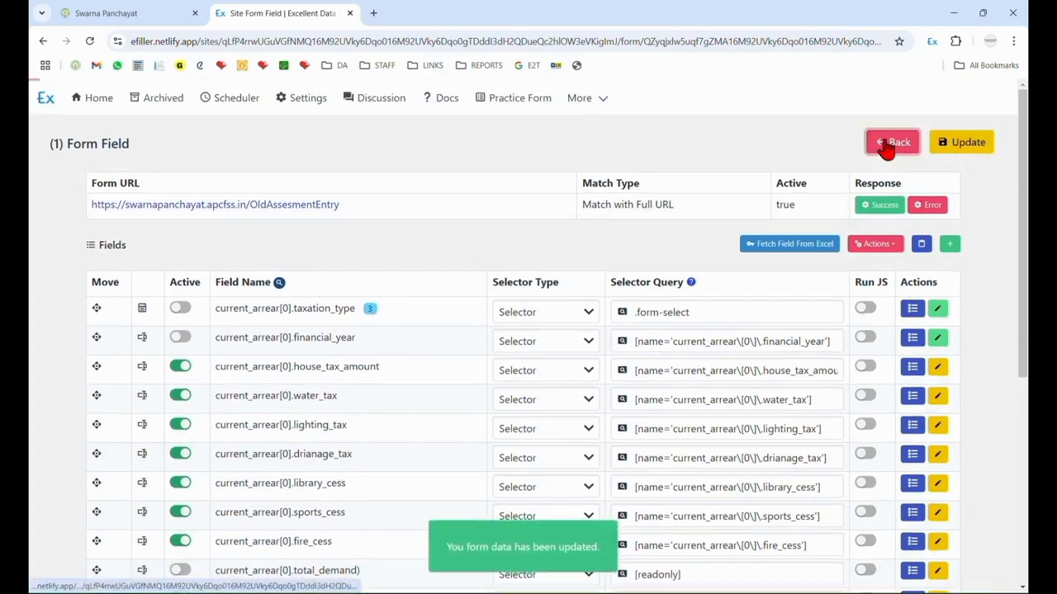
Copy the demand details form and return to the sites list.
left_click(861, 329)
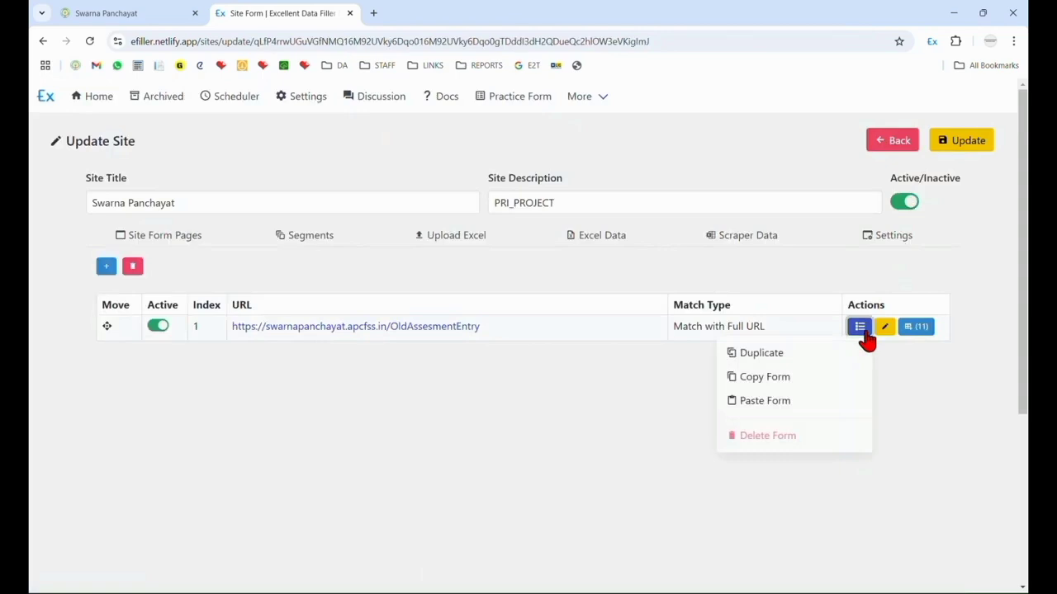
left_click(797, 384)
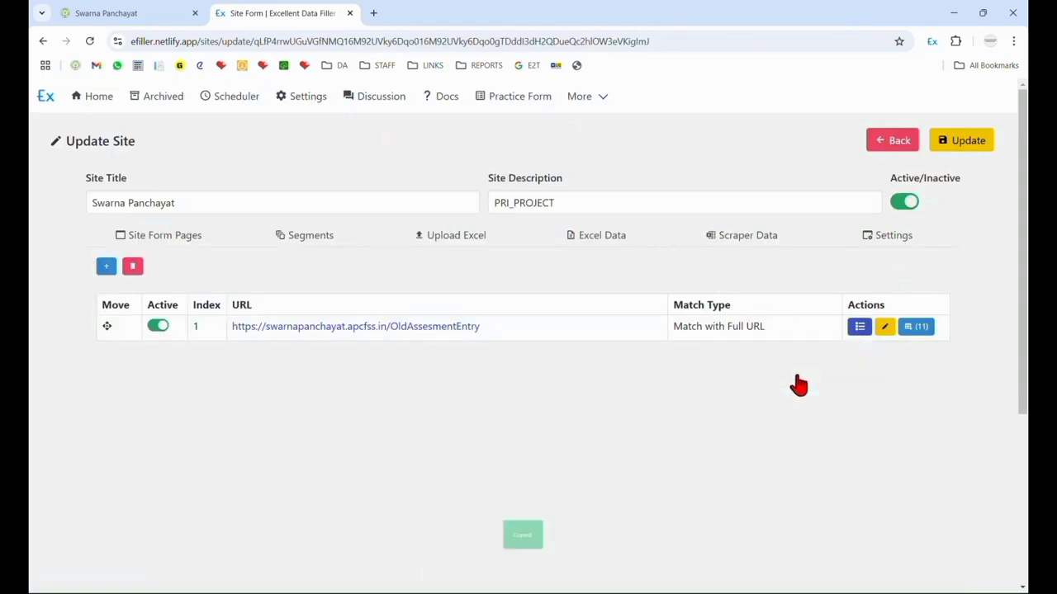
left_click(889, 146)
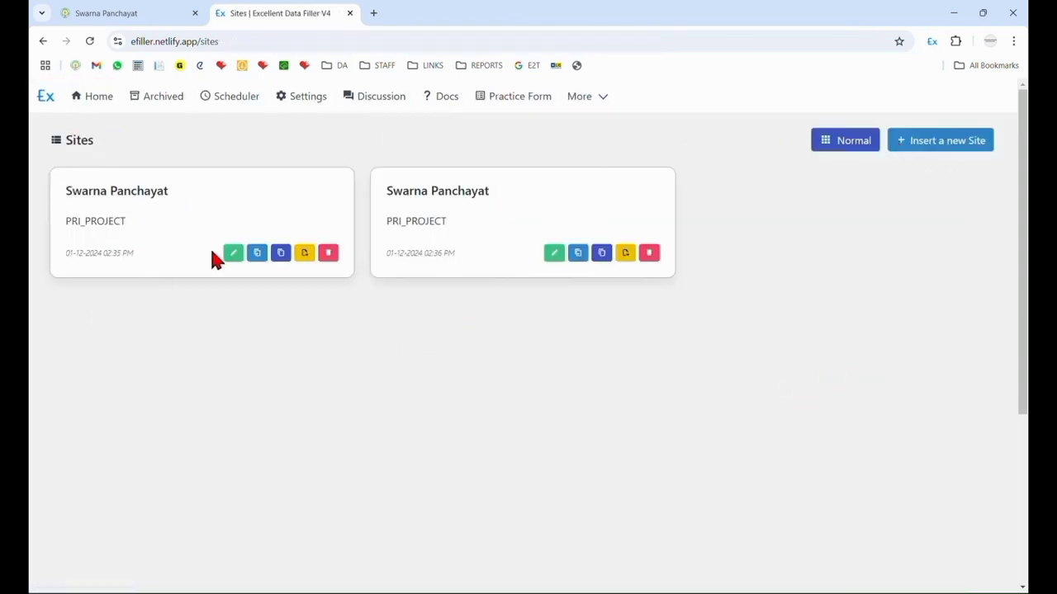
Paste the copied demand details form into the original Swarna Panchayat site as a fourth form page and save the site.
left_click(231, 256)
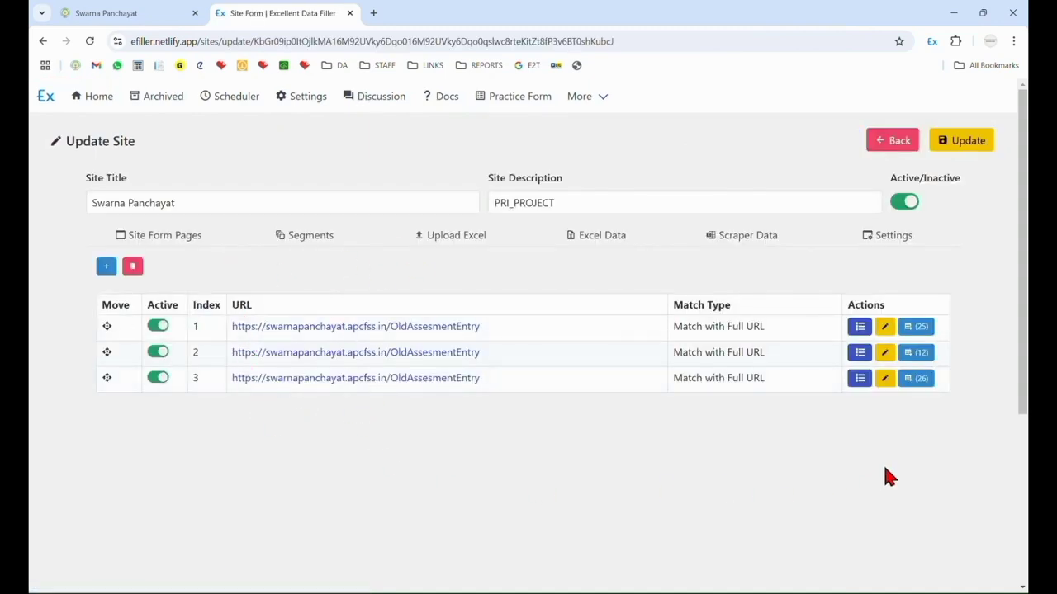
left_click(861, 383)
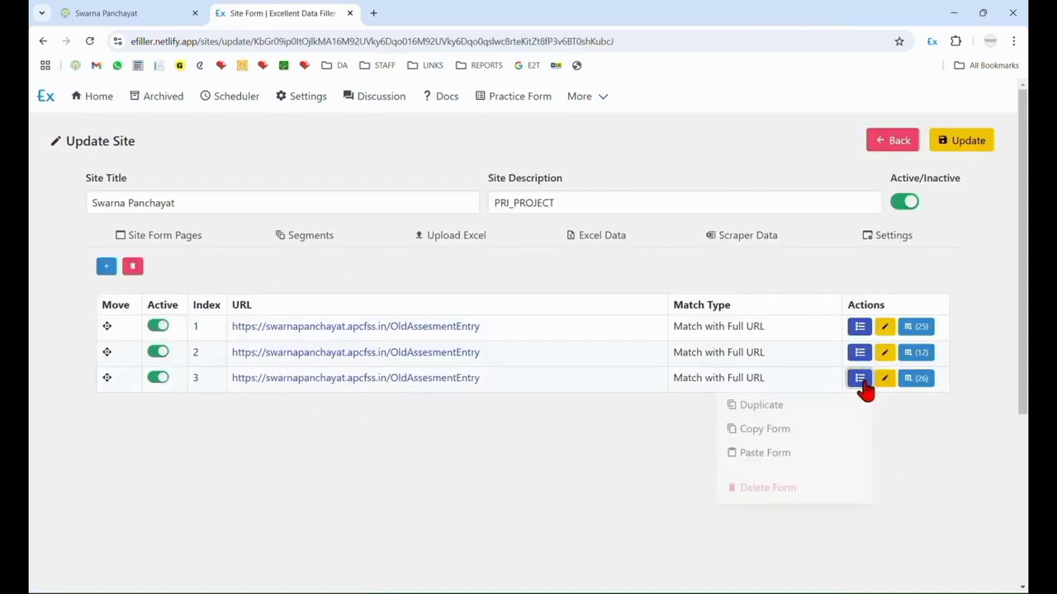
left_click(768, 452)
left_click(970, 142)
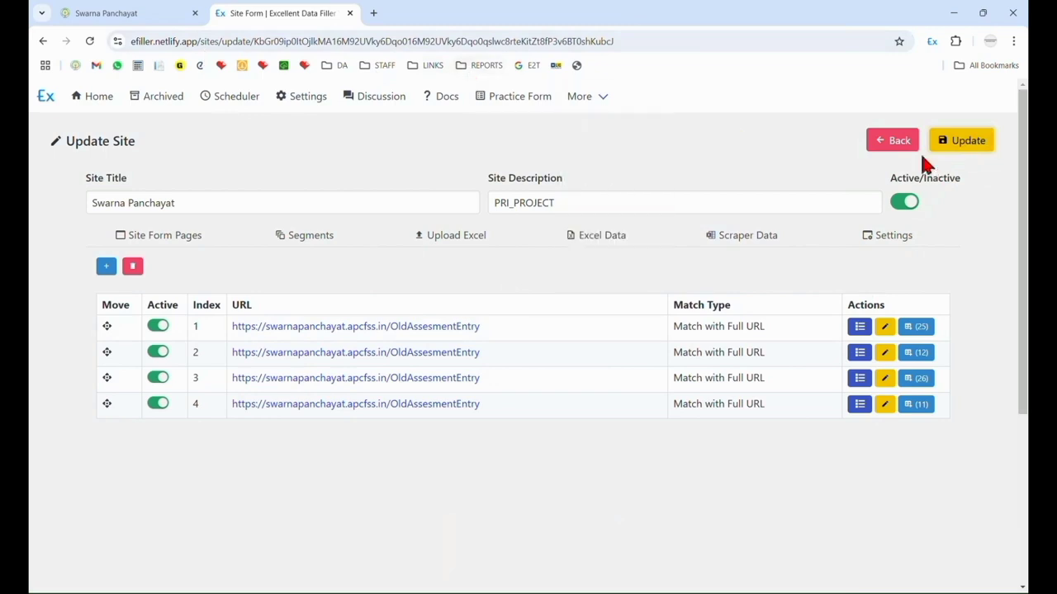
left_click(894, 141)
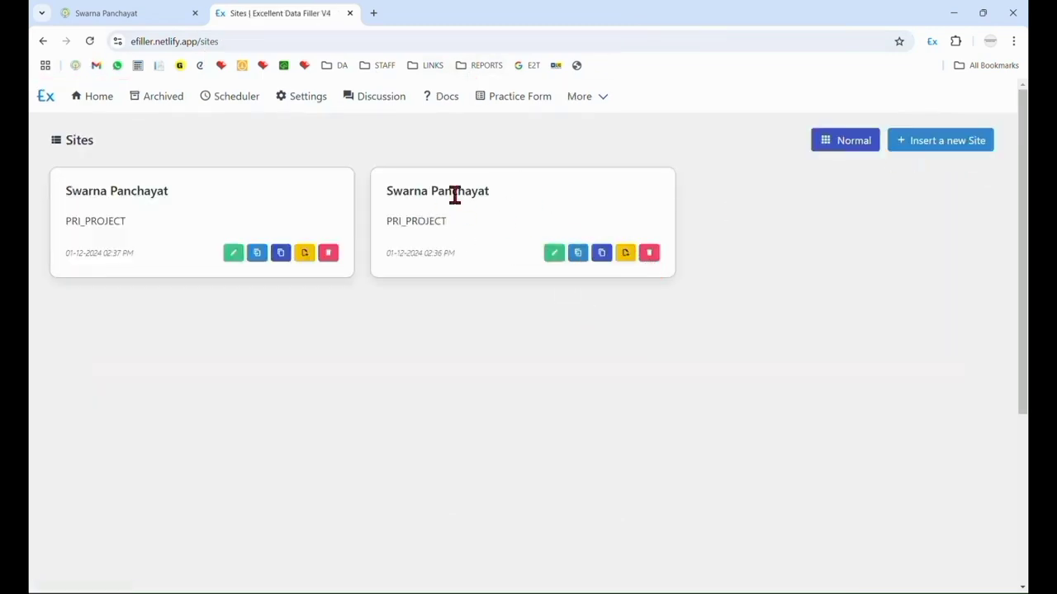
Delete the extra Swarna Panchayat site that held only the demand details form.
left_click(84, 10)
left_click(279, 10)
left_click(651, 254)
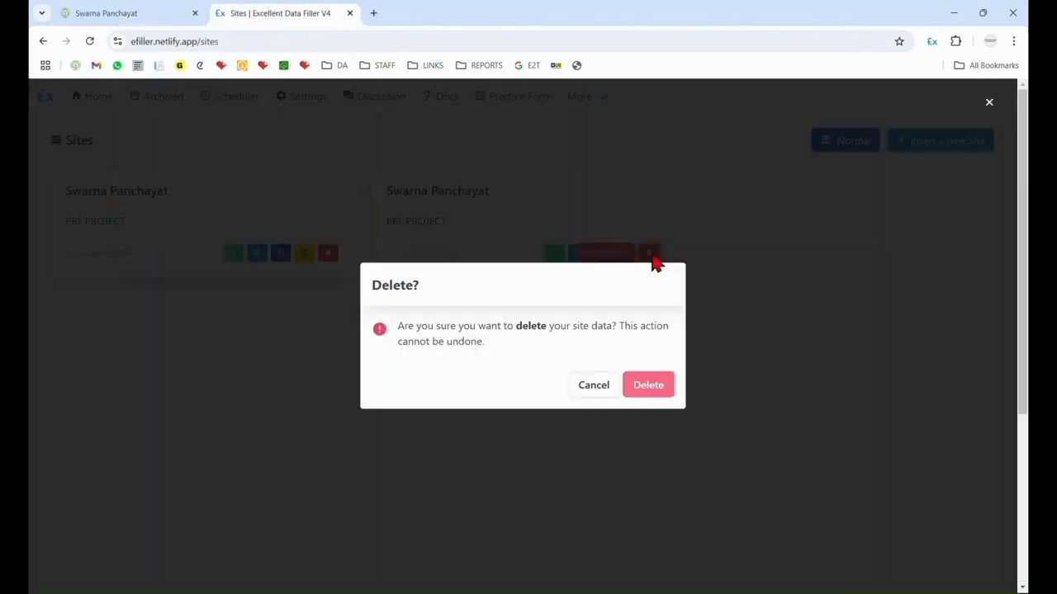
left_click(649, 388)
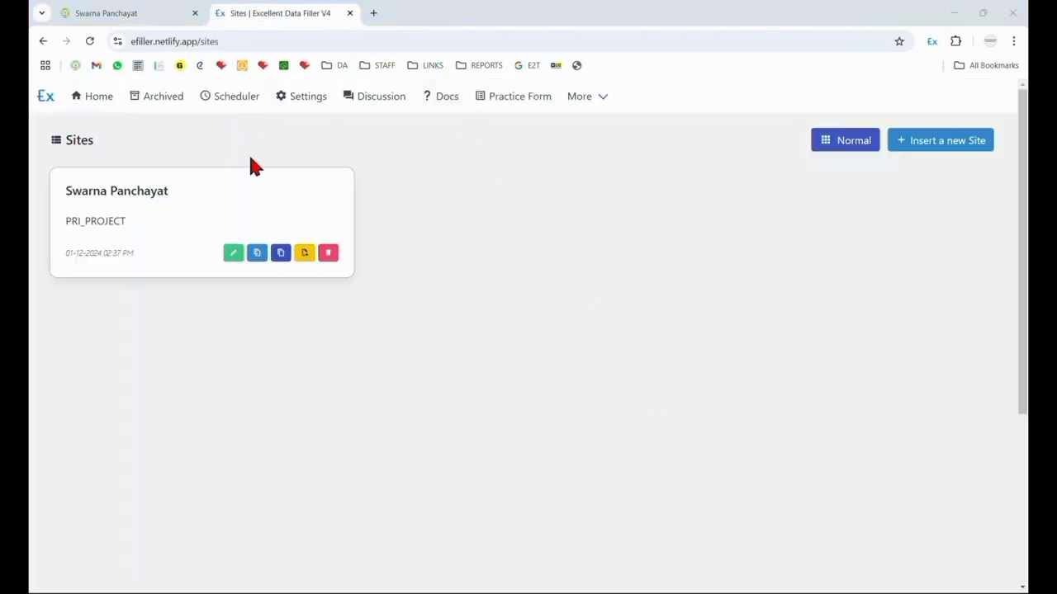
left_click(232, 255)
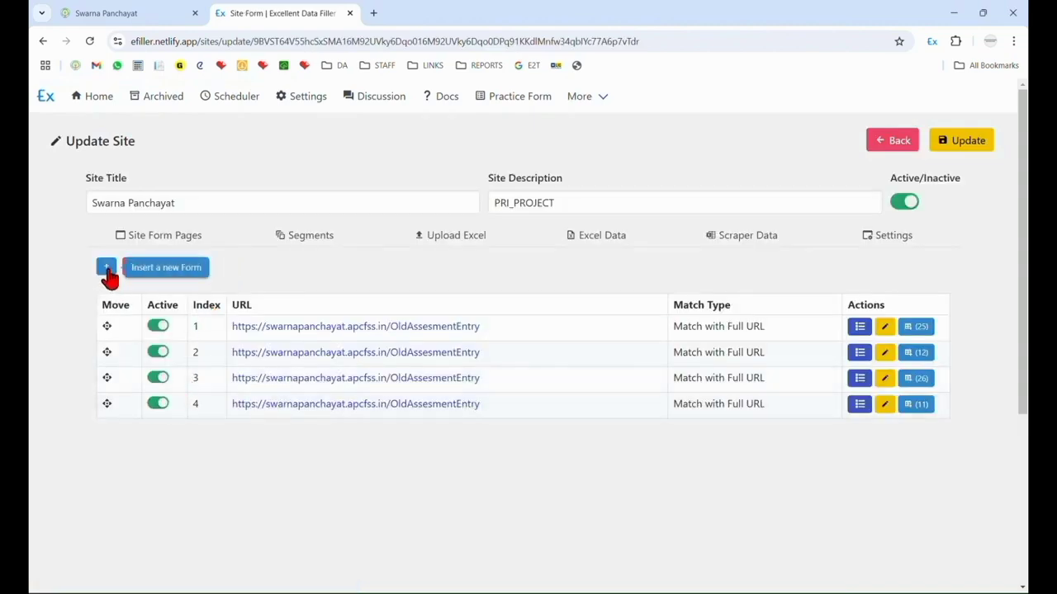
left_click(107, 272)
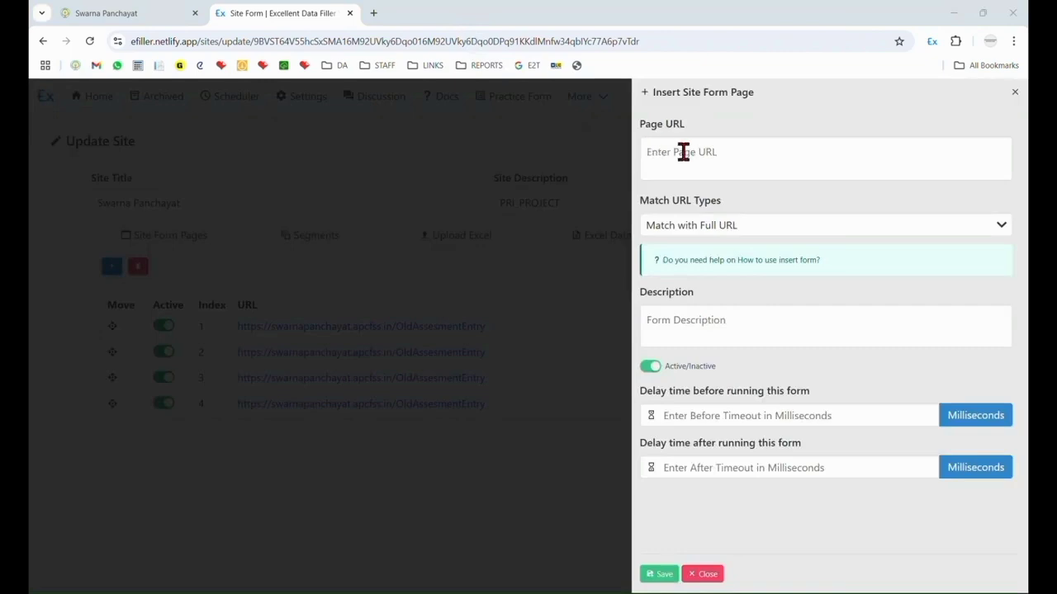
left_click(124, 12)
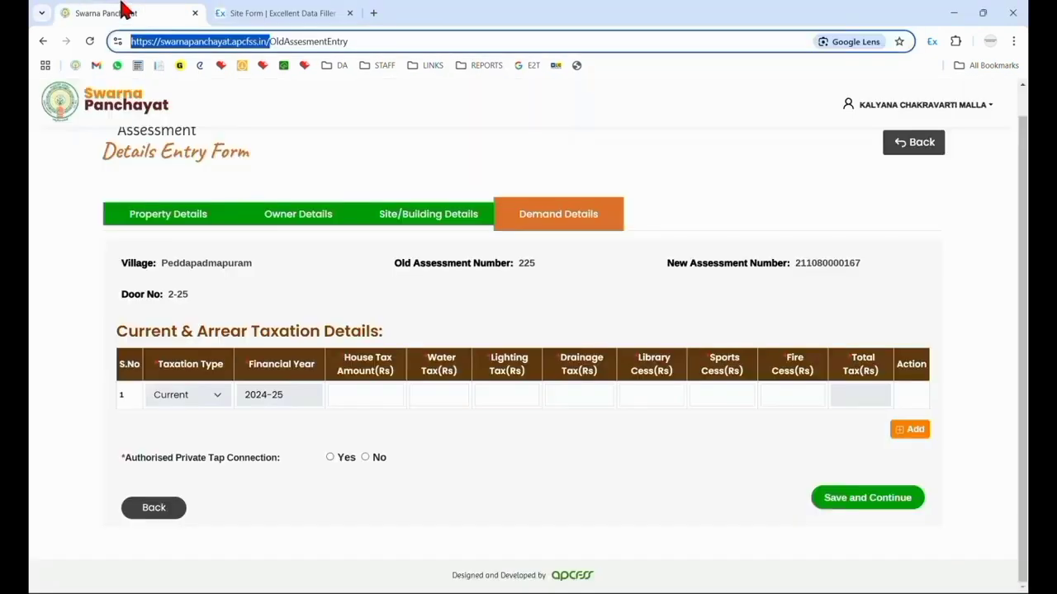
left_click(273, 41)
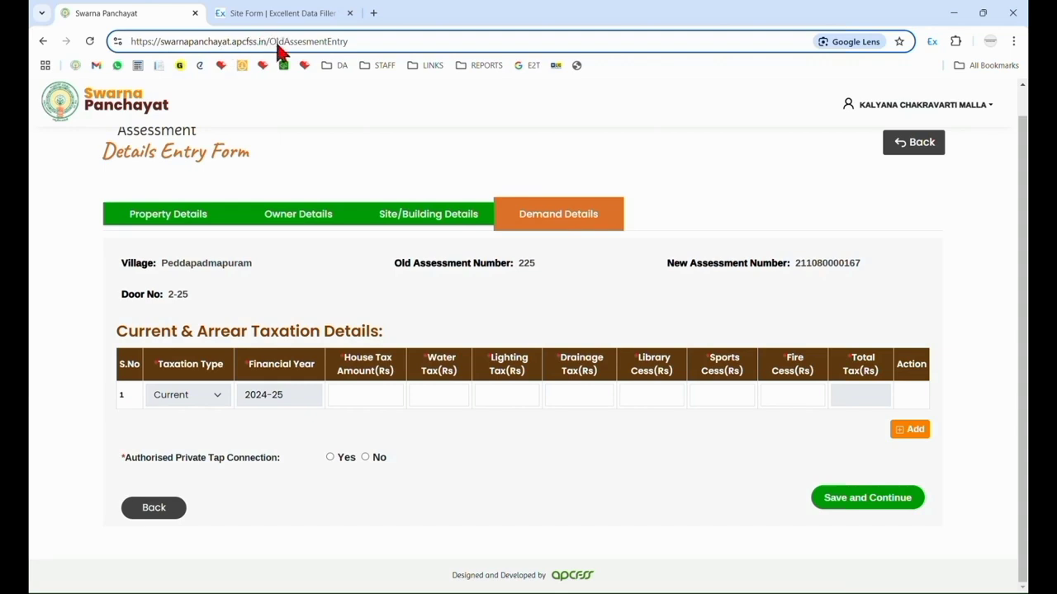
left_click_drag(269, 41, 118, 40)
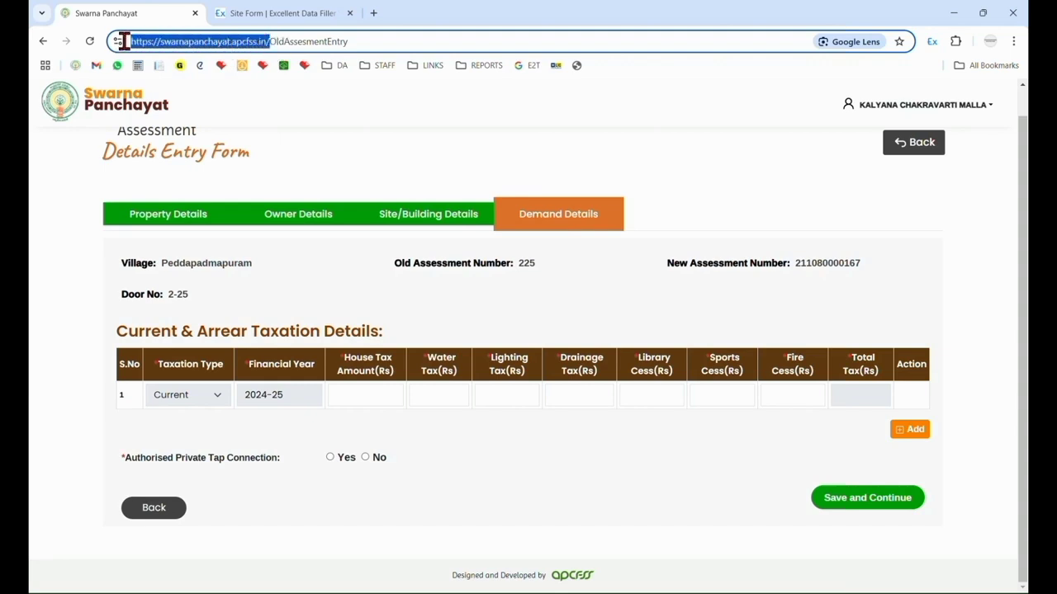
left_click(285, 13)
left_click(769, 159)
key("ctrl+v")
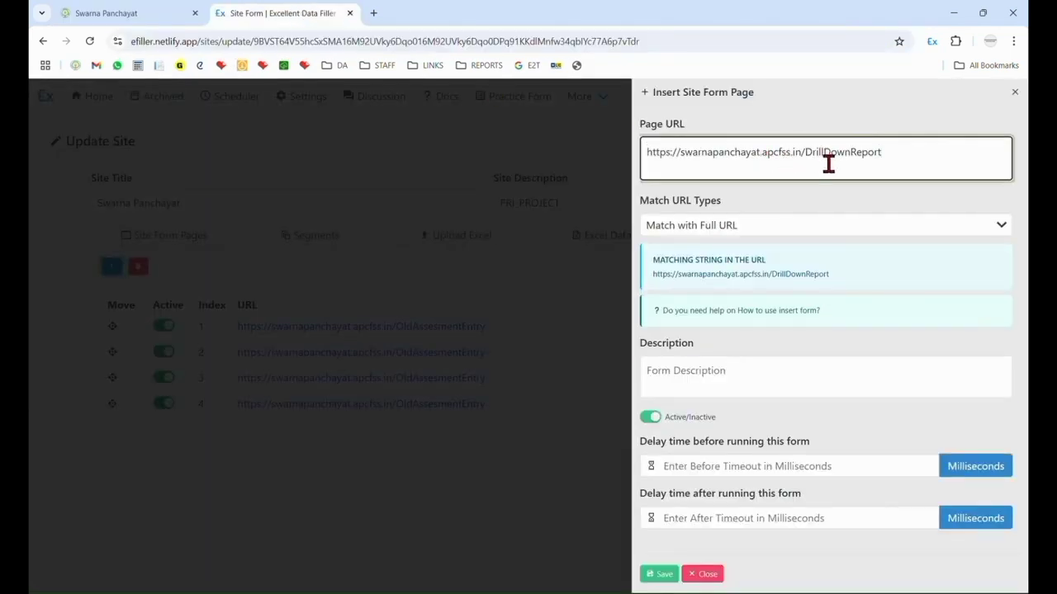
left_click_drag(805, 154, 895, 157)
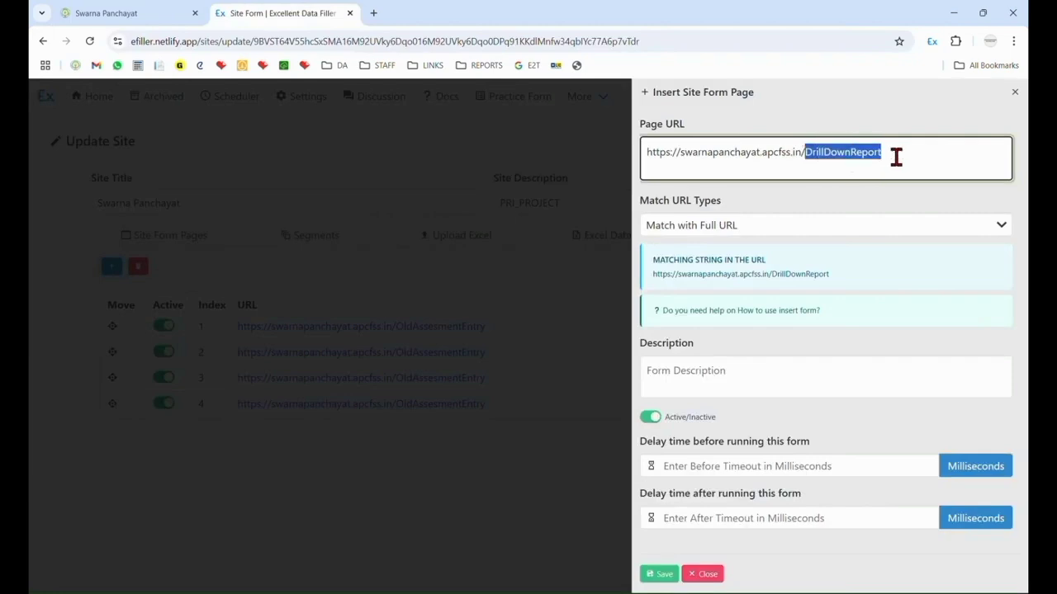
left_click_drag(806, 156, 910, 157)
left_click(659, 574)
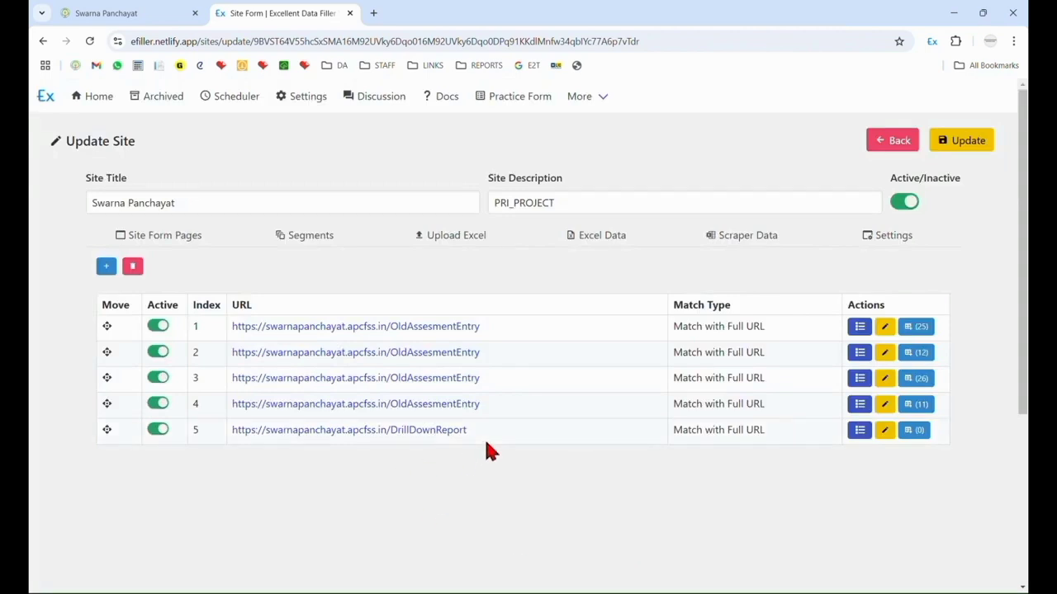
Compare the DrillDownReport form page's URL with the address of the Swarna Panchayat assessment entry page.
left_click_drag(468, 430, 236, 435)
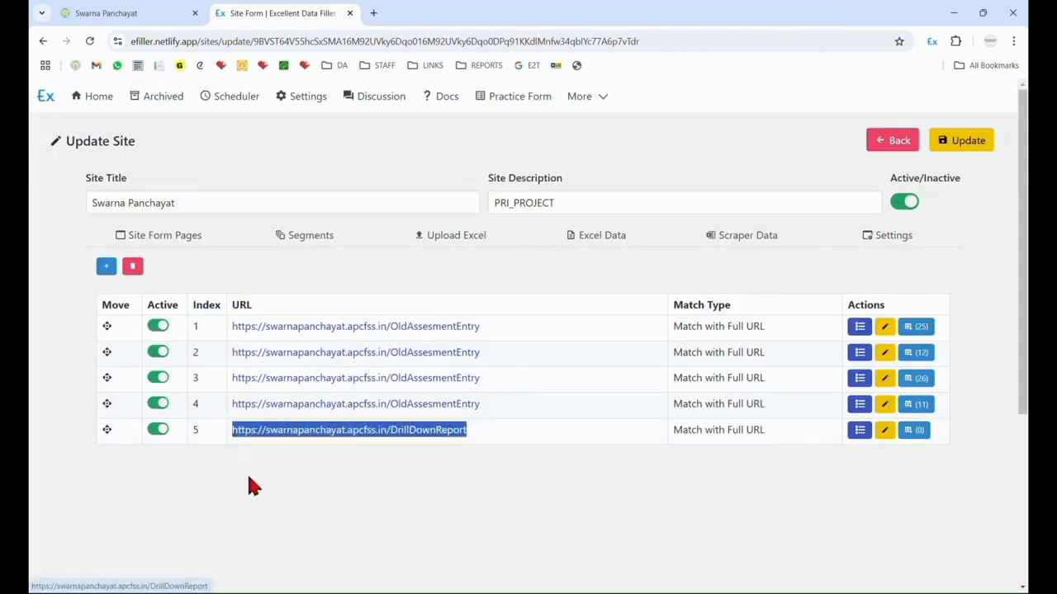
left_click(247, 473)
left_click(172, 14)
left_click_drag(389, 40, 77, 41)
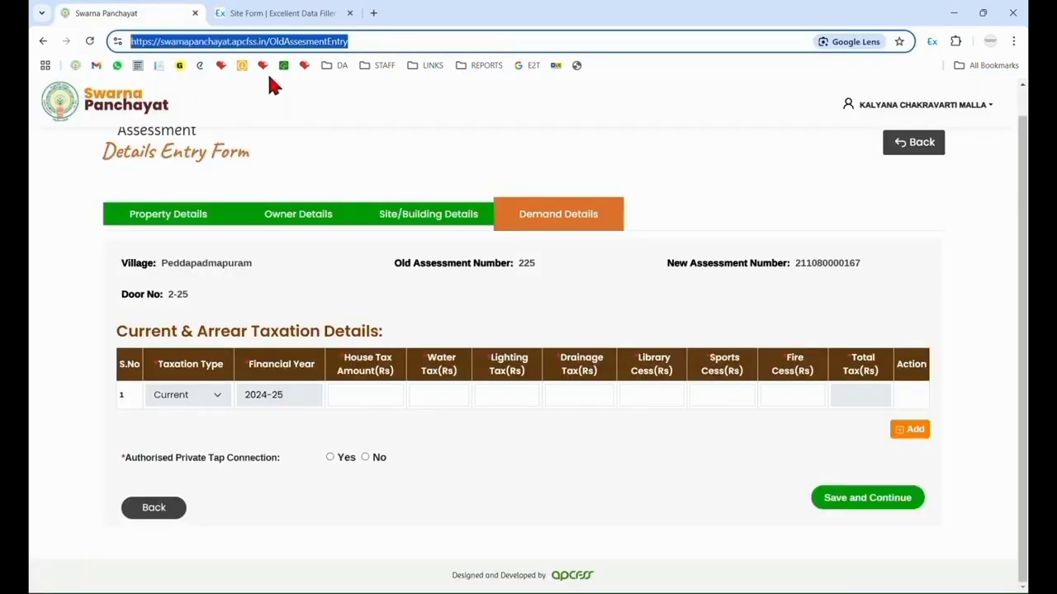
left_click(272, 14)
Open the entry success response settings of the DrillDownReport form page.
middle_click(913, 432)
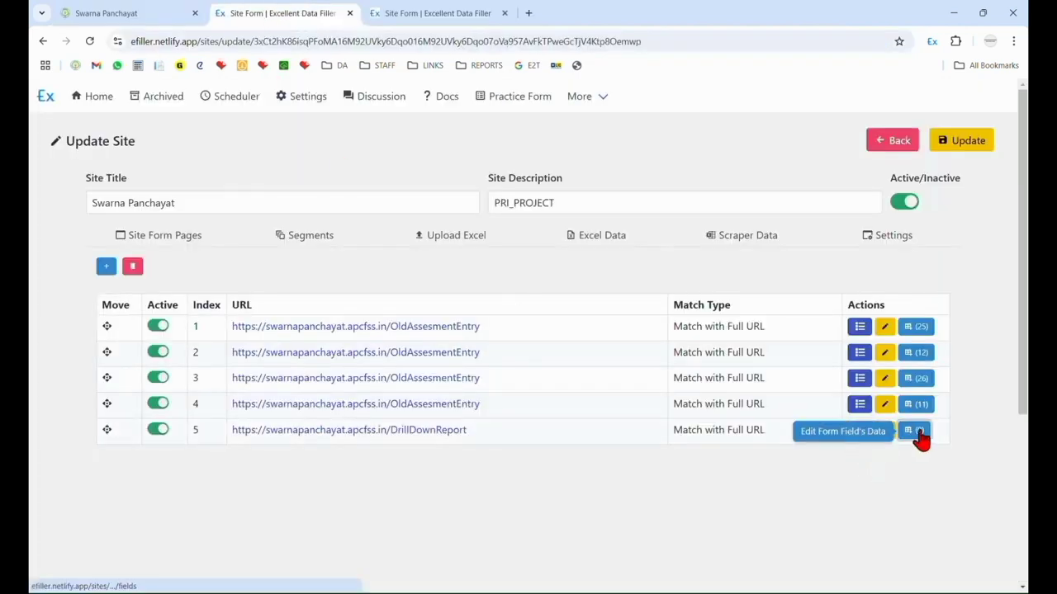
left_click(915, 436)
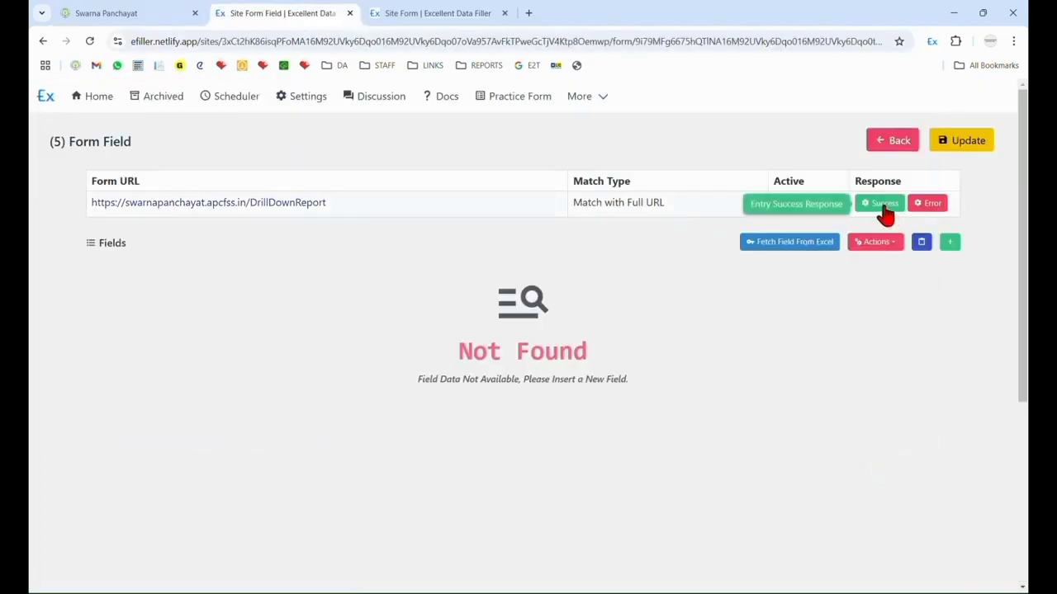
left_click(889, 213)
left_click(733, 149)
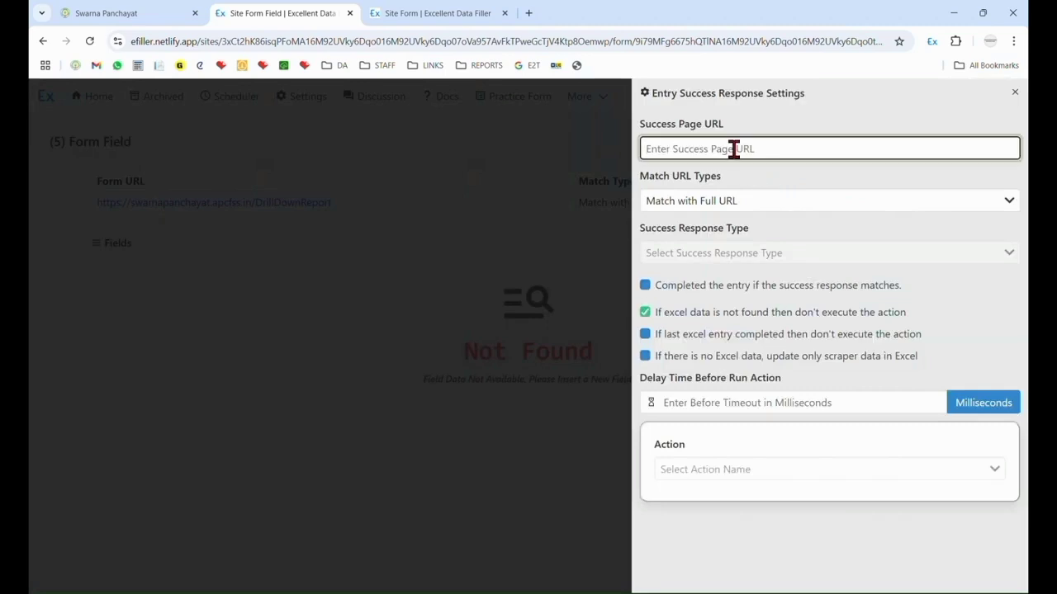
left_click(148, 7)
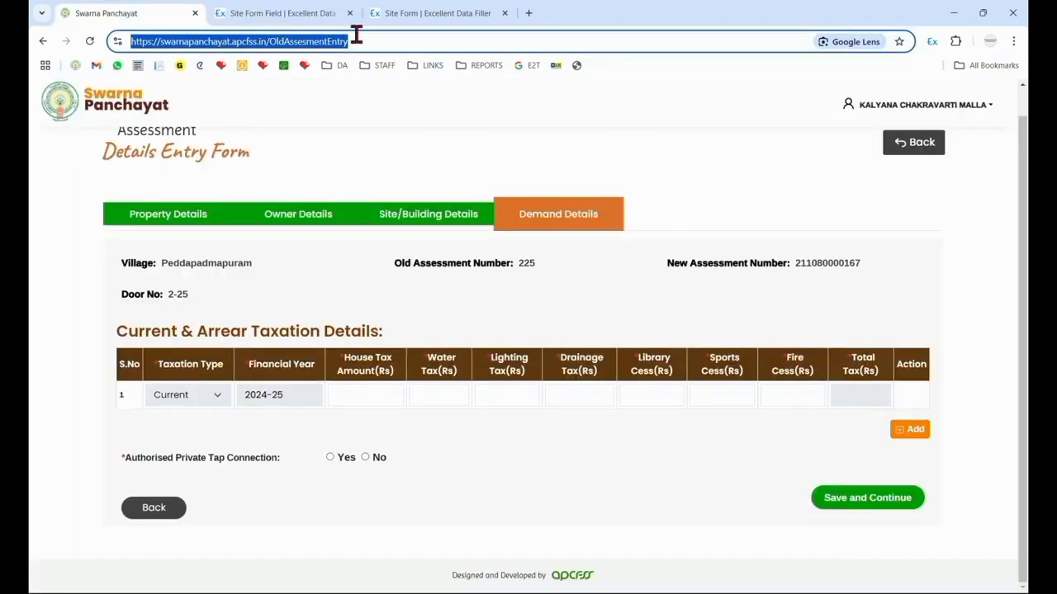
left_click_drag(363, 38, 51, 42)
key("ctrl+c")
left_click(244, 12)
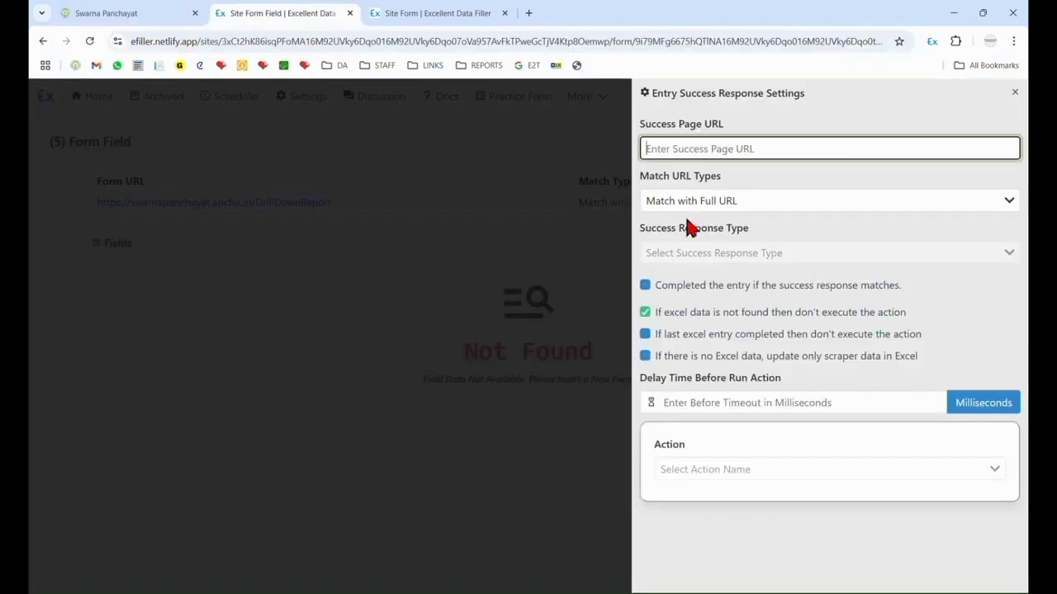
key("ctrl+v")
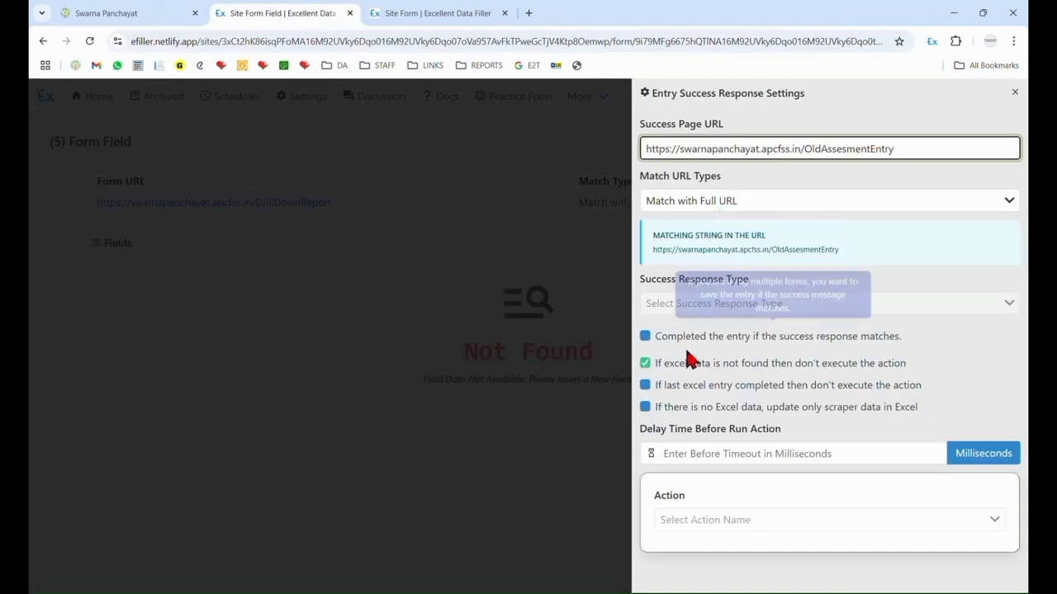
left_click(708, 454)
type("0")
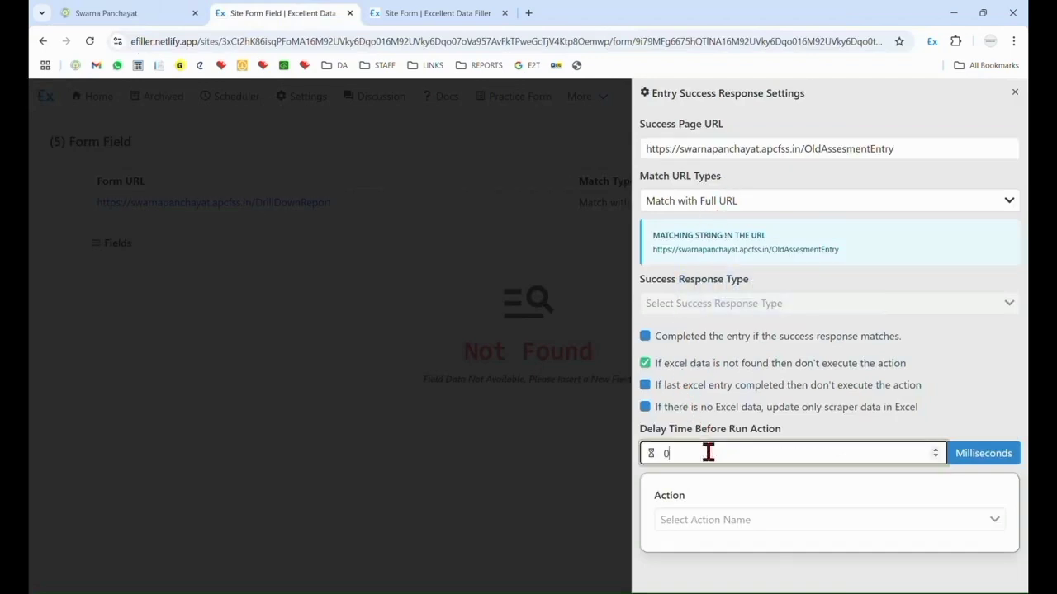
left_click(720, 522)
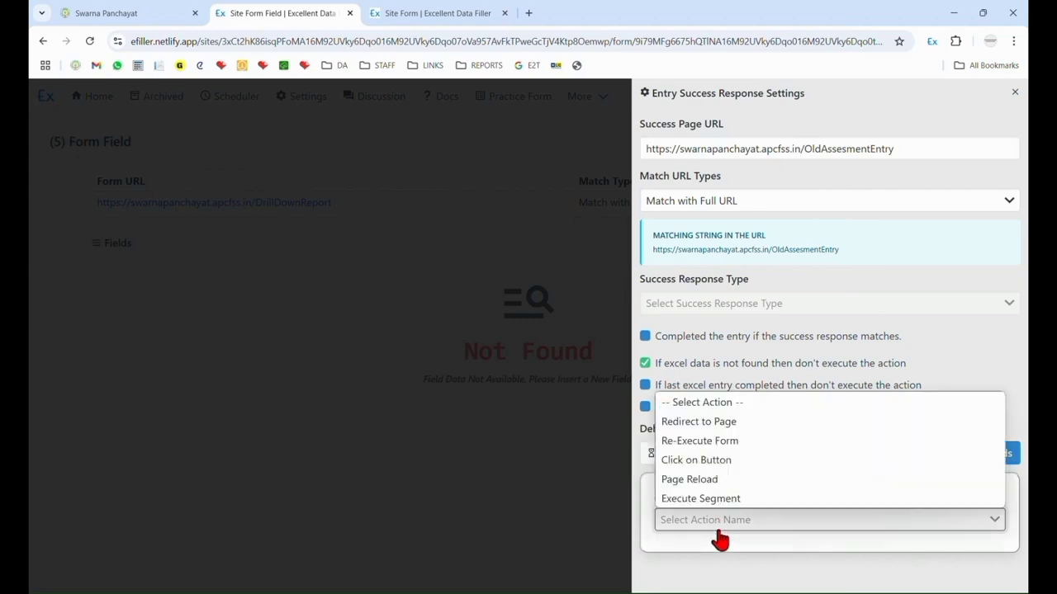
left_click(721, 425)
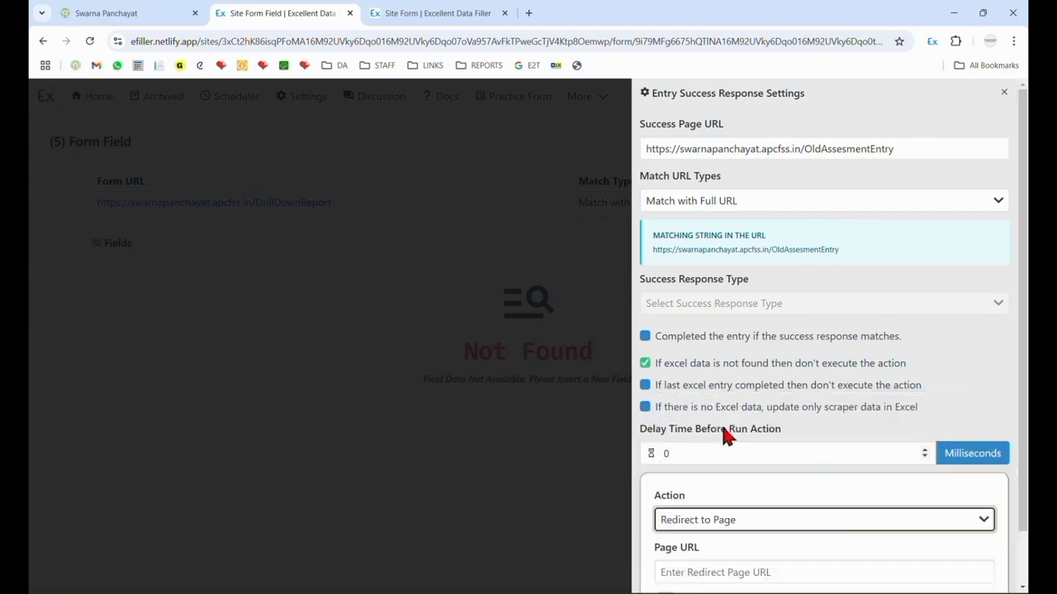
scroll(725, 494, "down", 1)
left_click(725, 513)
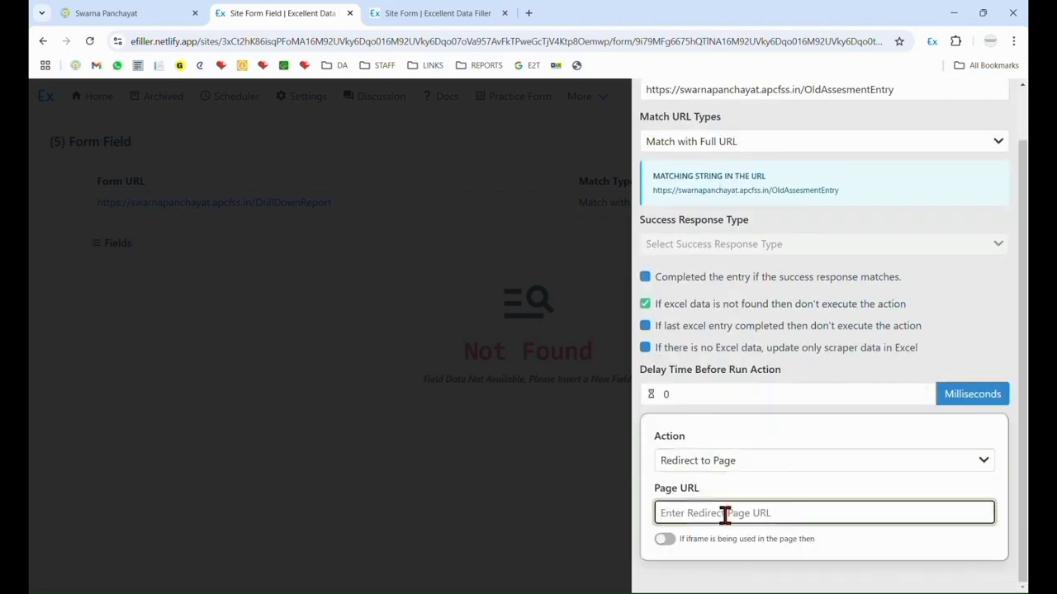
key("ctrl+v")
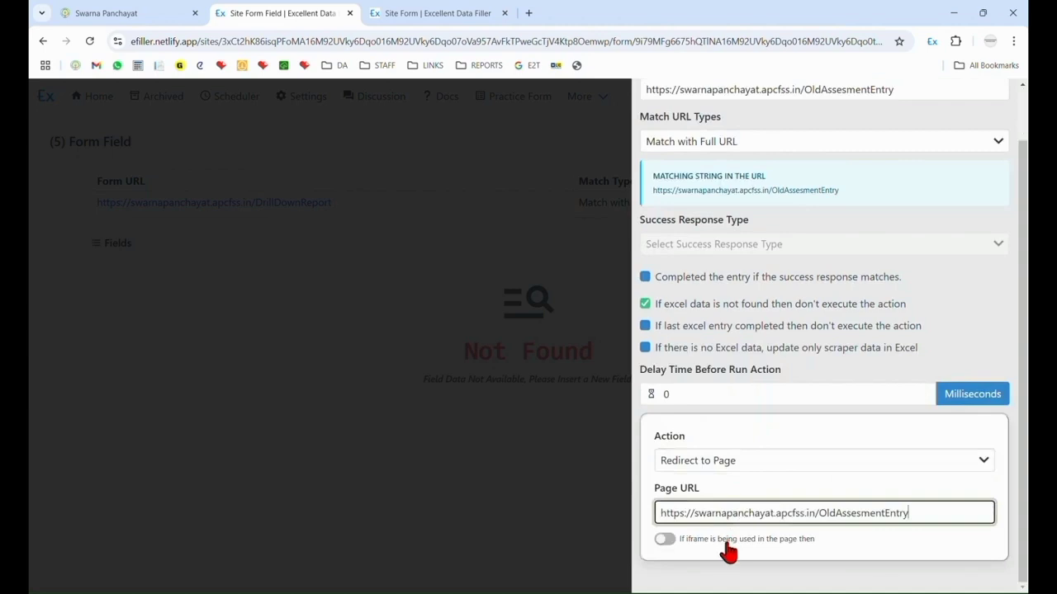
scroll(912, 403, "up", 1)
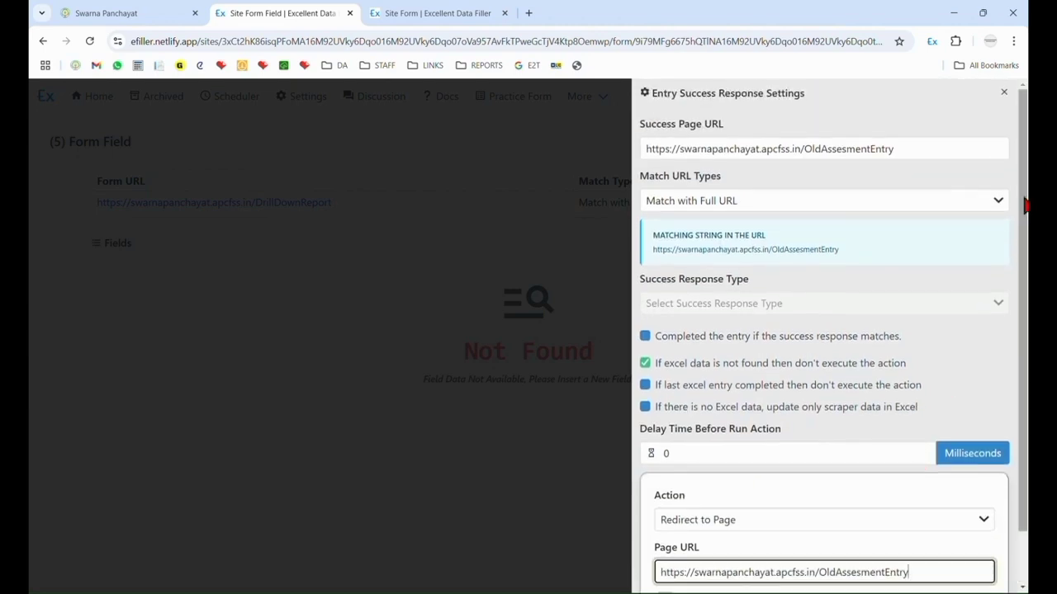
Save the DrillDownReport form page with its success response settings and return to the site's form page list.
left_click(1004, 94)
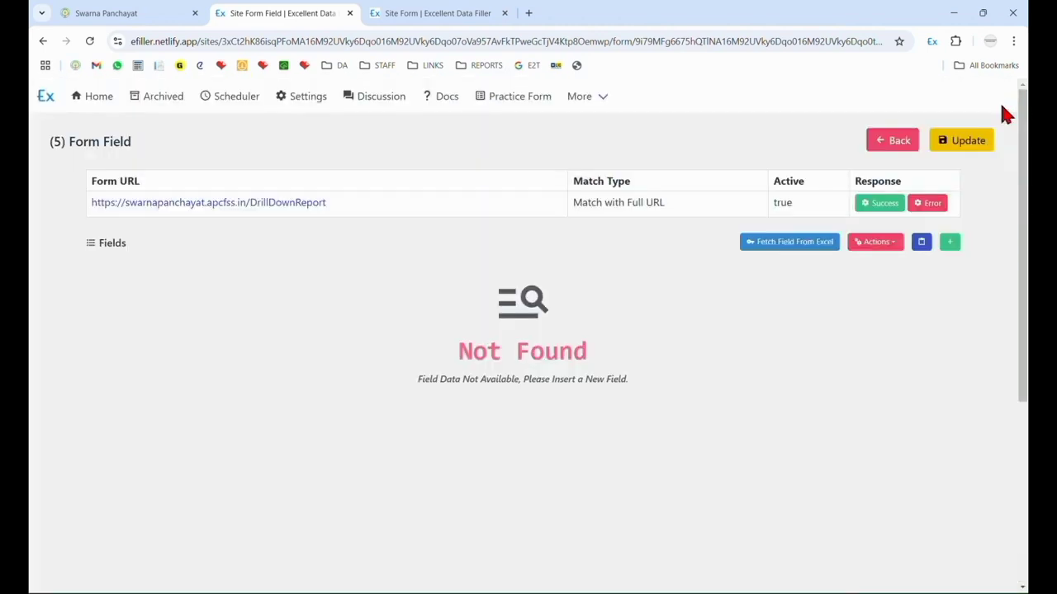
left_click(972, 142)
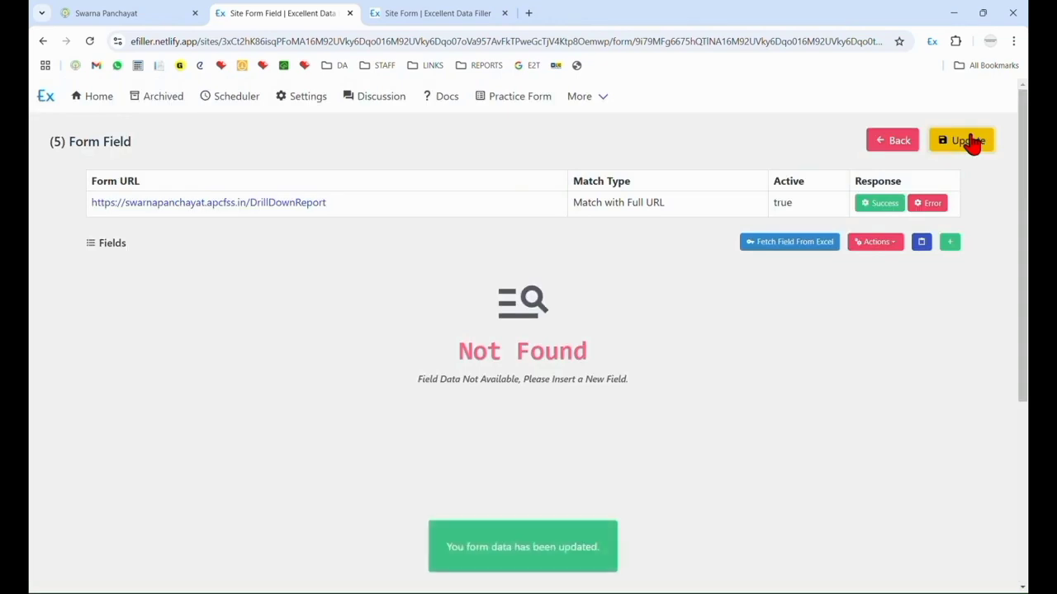
left_click(900, 144)
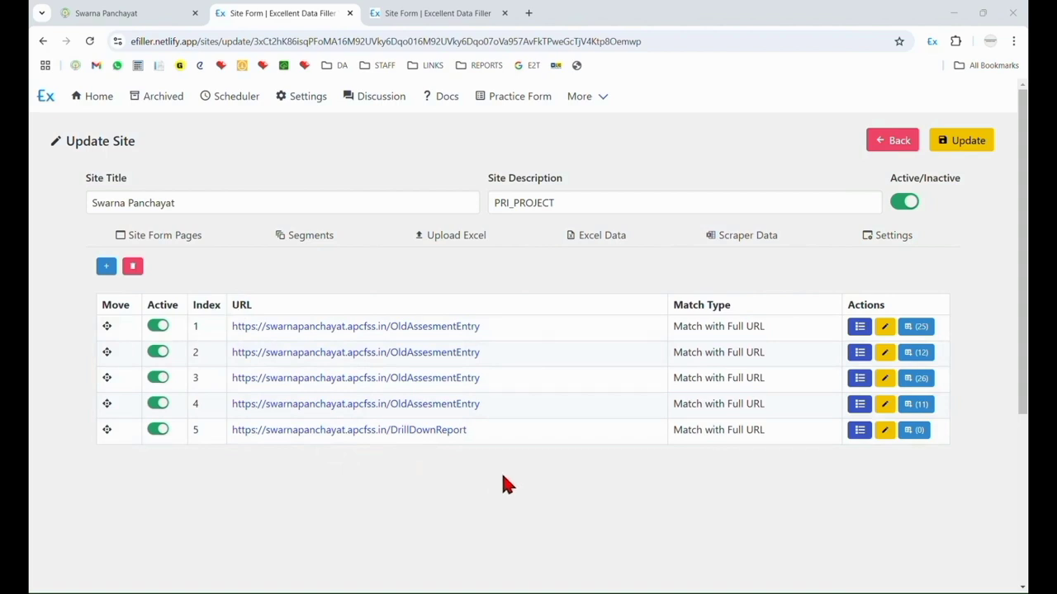
Download the site's Excel template and enable editing of the file in Excel.
left_click(449, 238)
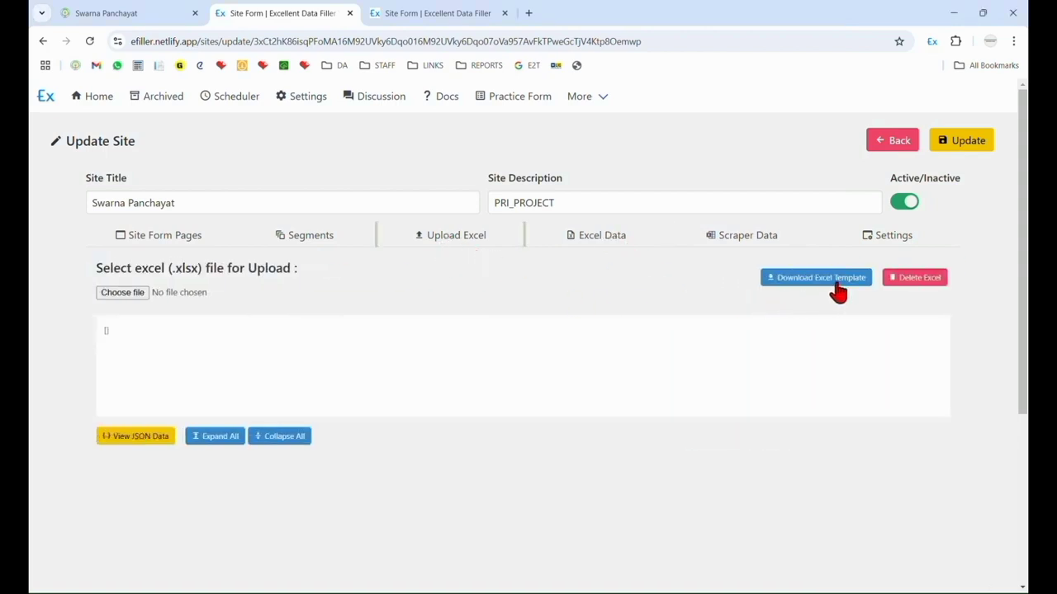
left_click(837, 283)
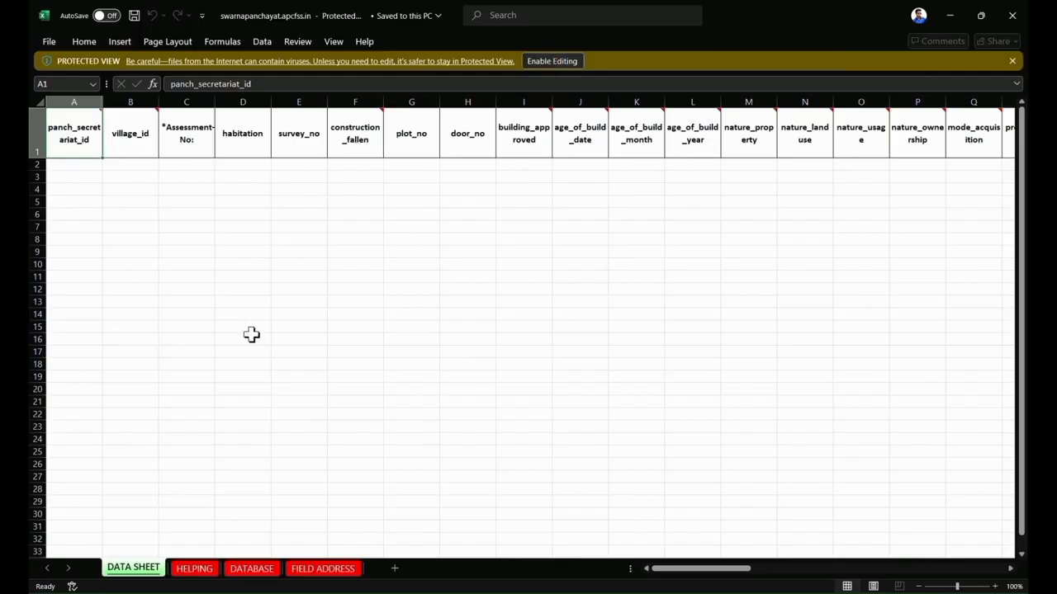
left_click(552, 61)
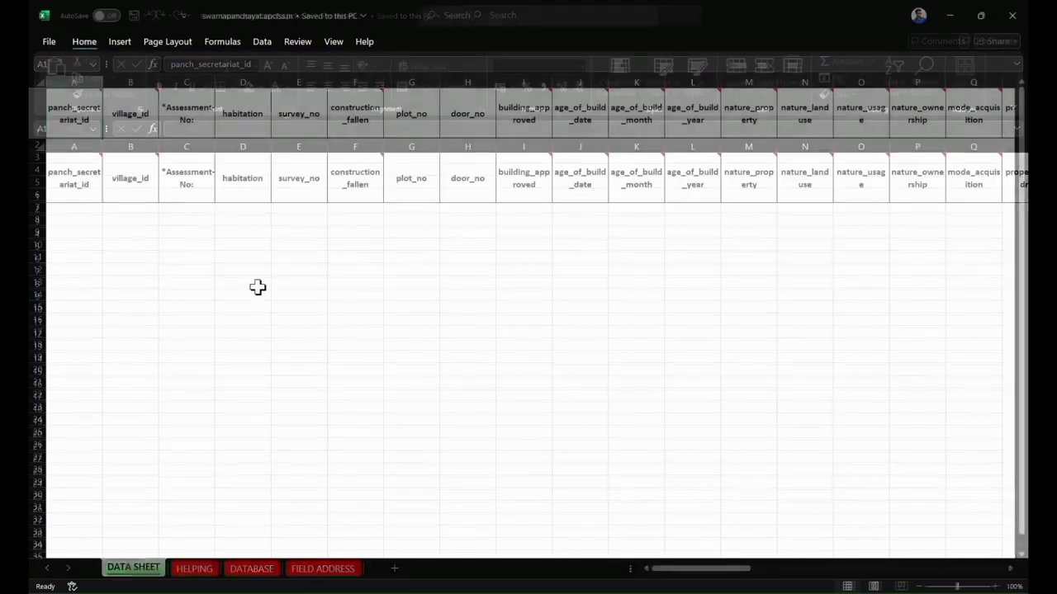
Examine the DATA SHEET column headings from panch_secretariat_id across the property, owner, site and floor detail columns.
left_click(122, 246)
left_click(75, 204)
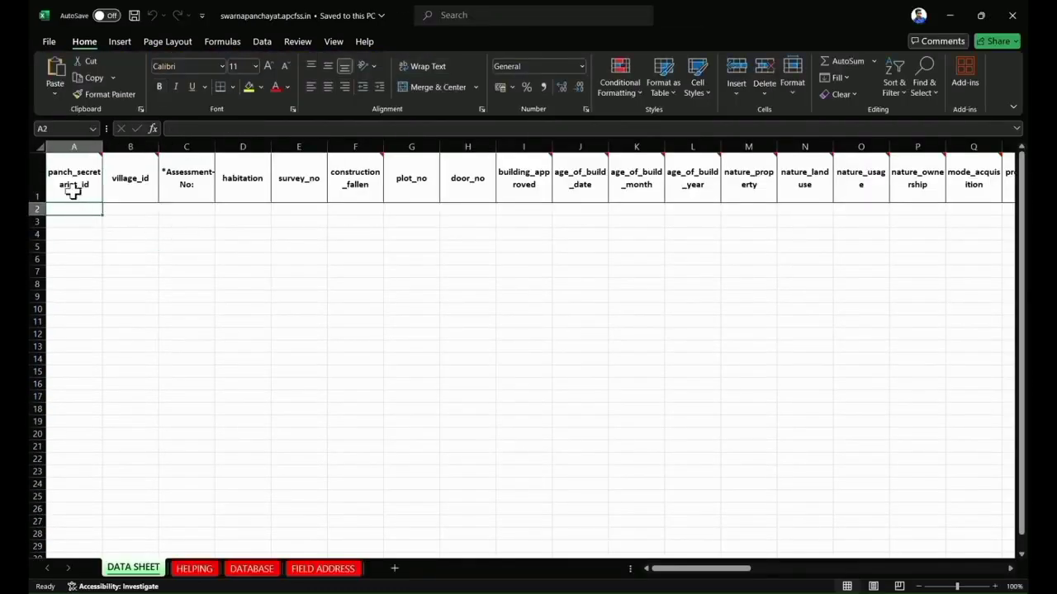
left_click(72, 208)
left_click(132, 201)
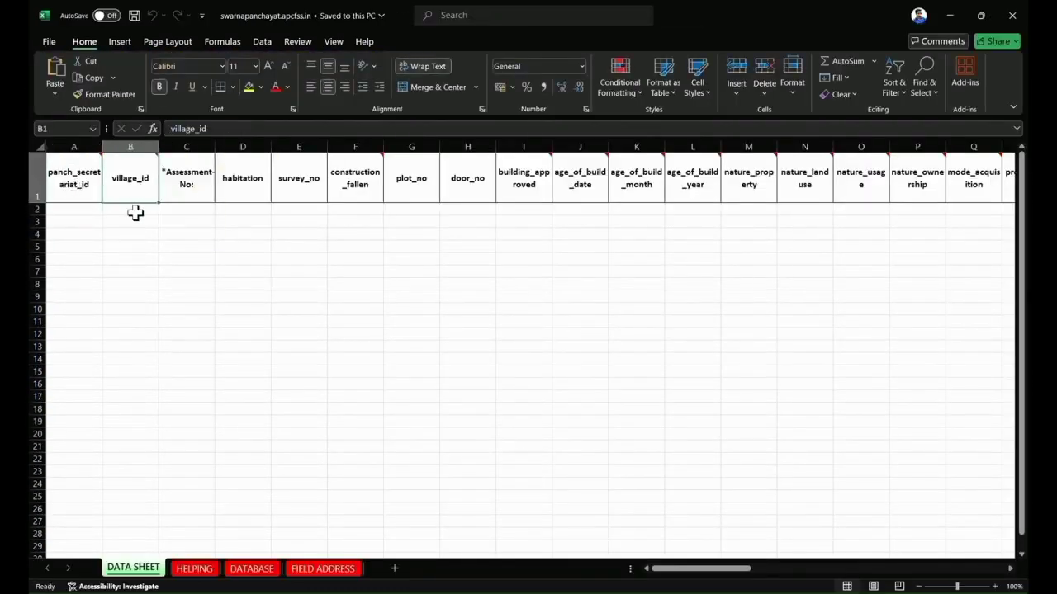
left_click(189, 184)
left_click(257, 178)
left_click(251, 221)
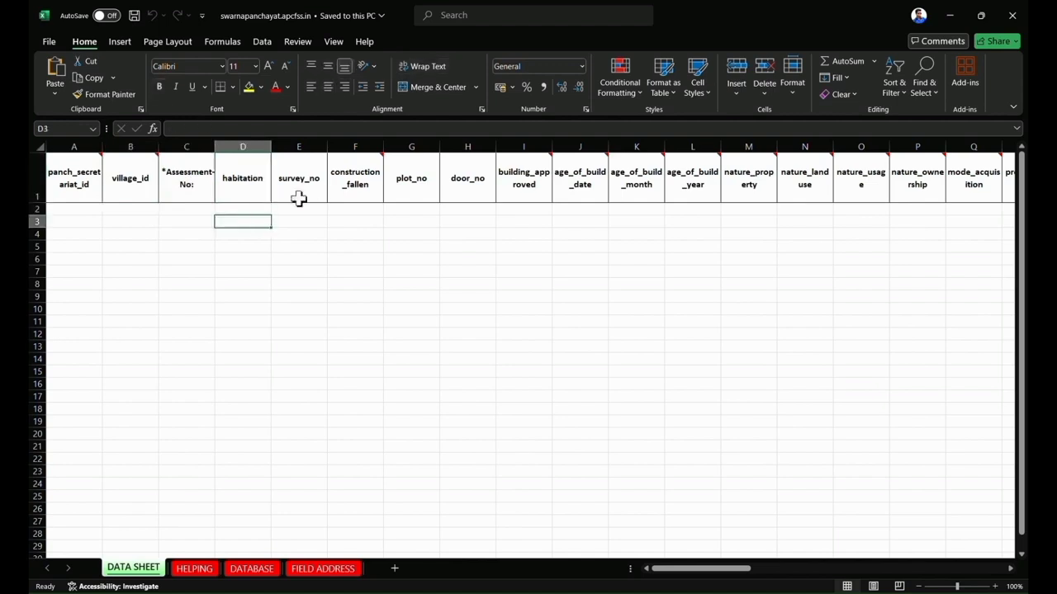
left_click(297, 195)
left_click(355, 191)
left_click(358, 211)
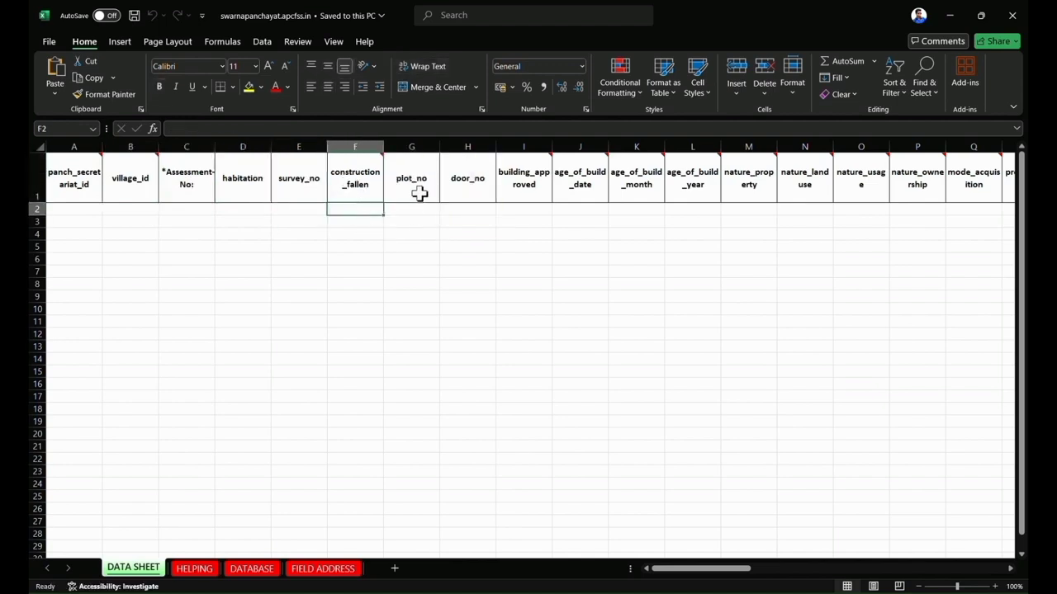
left_click(276, 211)
key("Right")
key("Right")
key("Right")
key("Right")
key("Right")
key("Right")
key("Right")
key("Right")
key("Right")
key("Right")
key("Right")
key("Right")
key("Right")
key("Right")
key("Right")
key("Right")
key("Right")
key("Right")
key("Right")
key("Right")
key("Right")
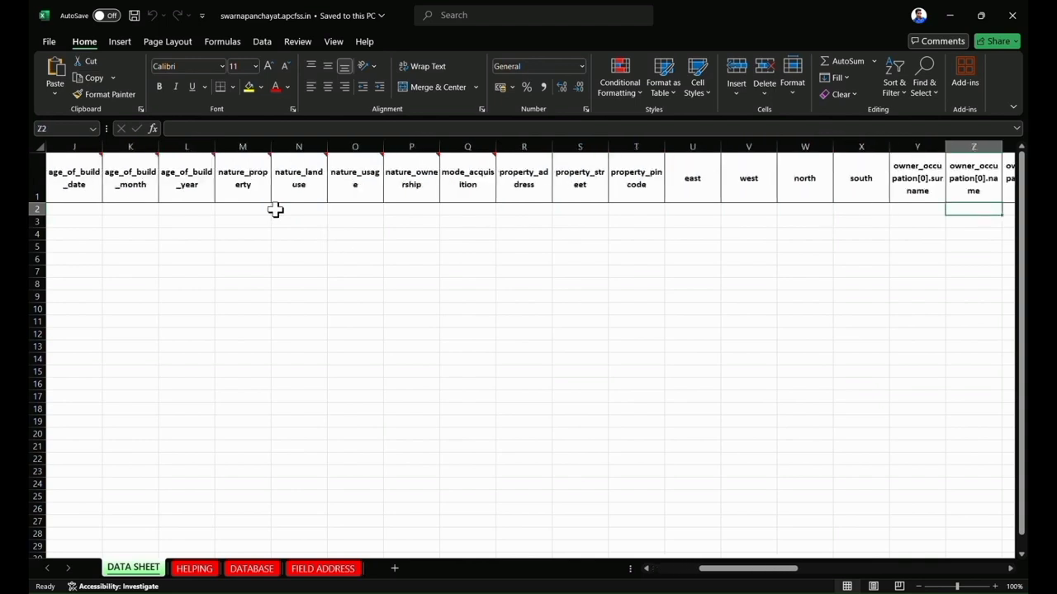
key("Left")
key("Left")
key("Left")
key("Left")
key("Left")
key("Left")
key("Left")
key("Left")
key("Left")
key("Left")
key("Left")
key("Left")
key("Left")
key("Left")
key("Left")
key("Left")
key("Left")
key("Left")
key("Left")
key("Left")
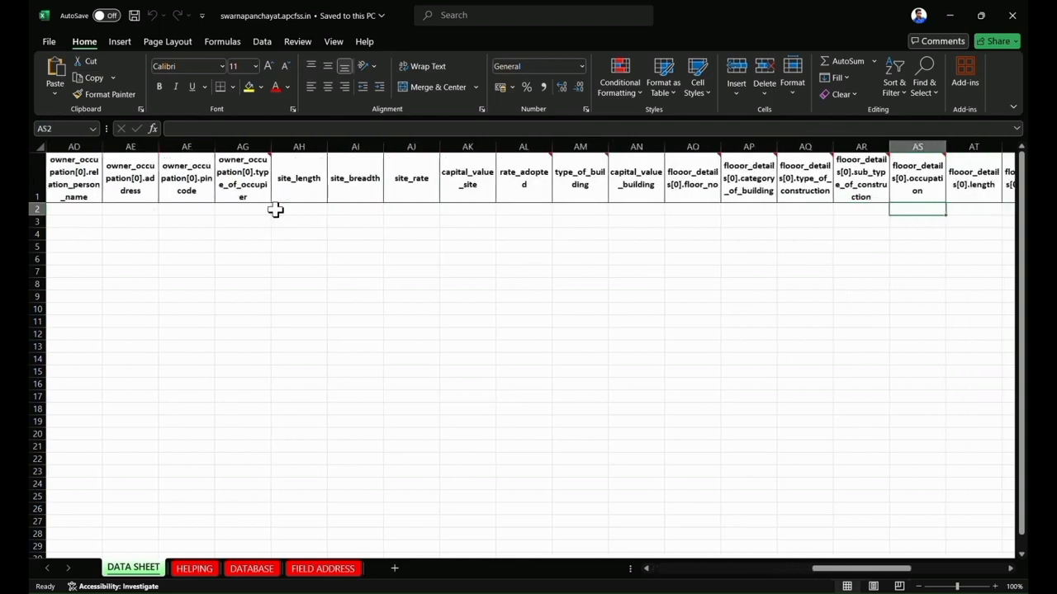
key("Left")
key("Left")
key("Left")
key("Left")
key("Left")
key("Left")
key("Left")
key("Left")
key("Left")
key("Left")
key("Left")
key("Left")
key("Left")
key("Left")
key("Left")
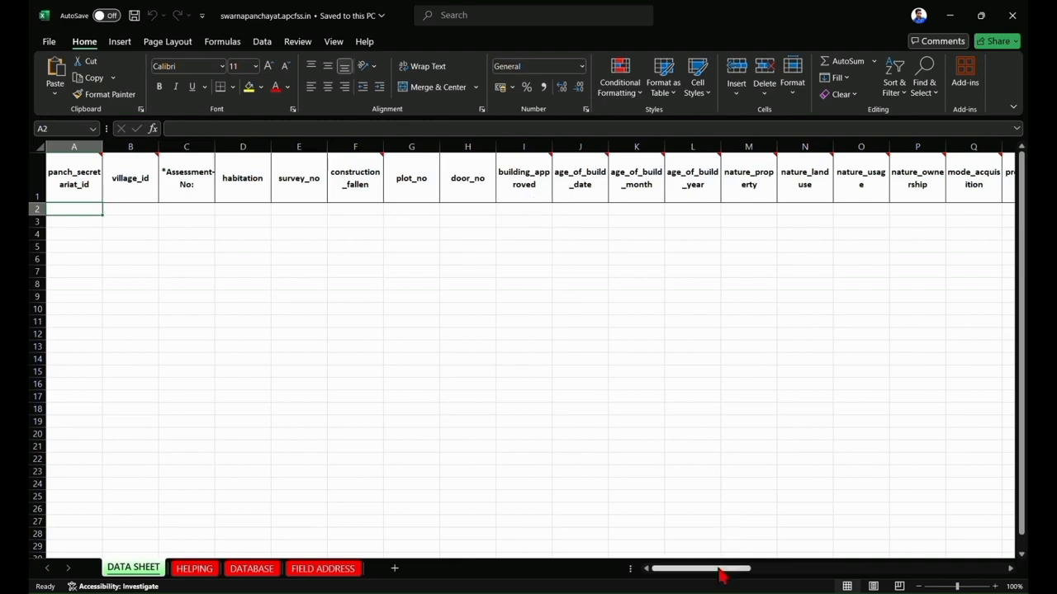
mouse_move(724, 569)
left_mouse_down()
mouse_move(925, 562)
mouse_move(708, 566)
left_mouse_up()
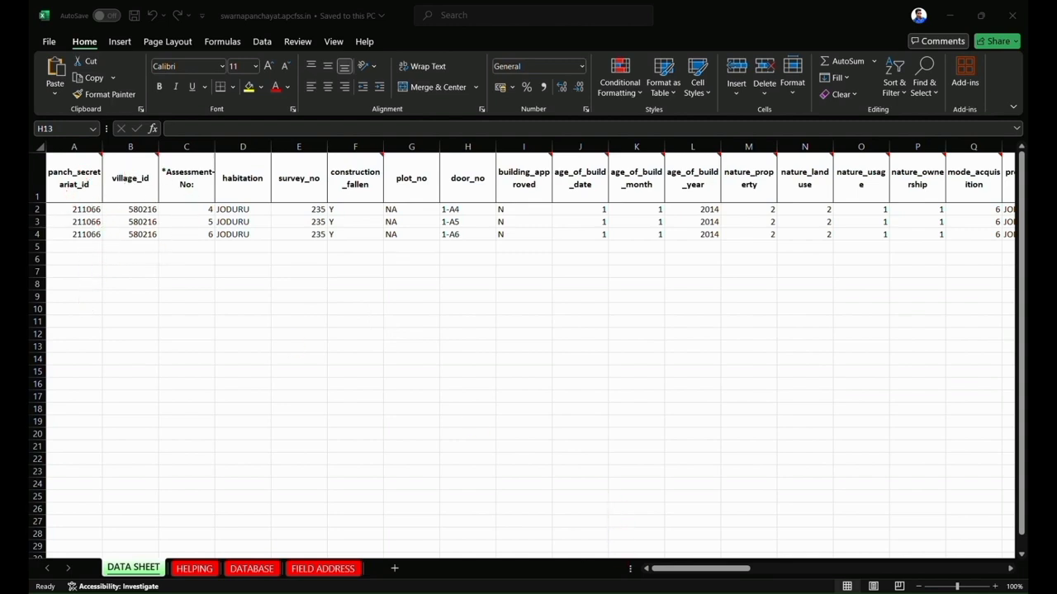
Switch to the browser and leave the Swarna Panchayat demand details form for the taxes assessment details page.
left_click(684, 591)
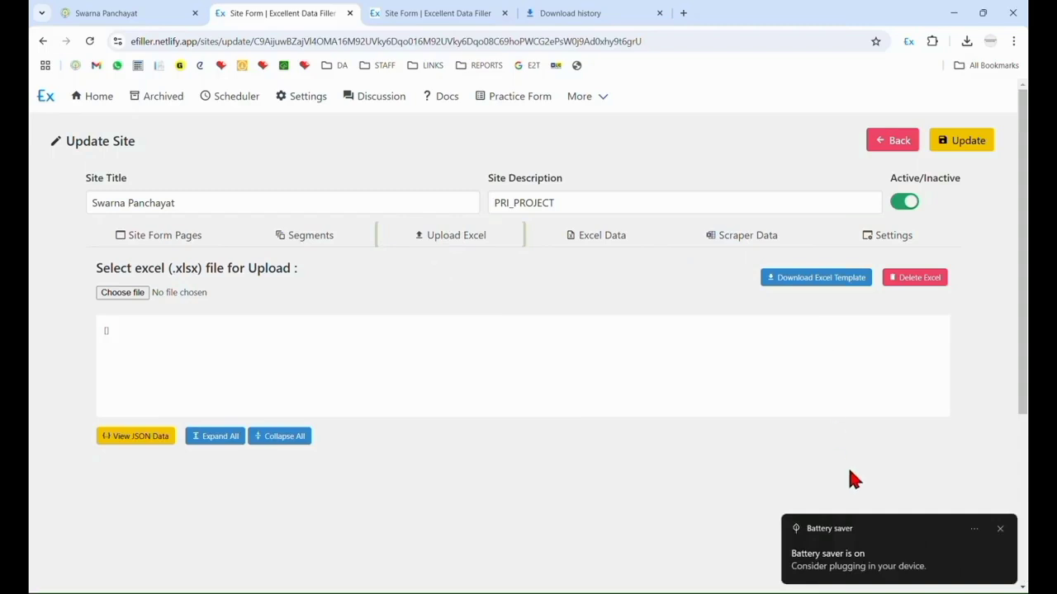
left_click(891, 147)
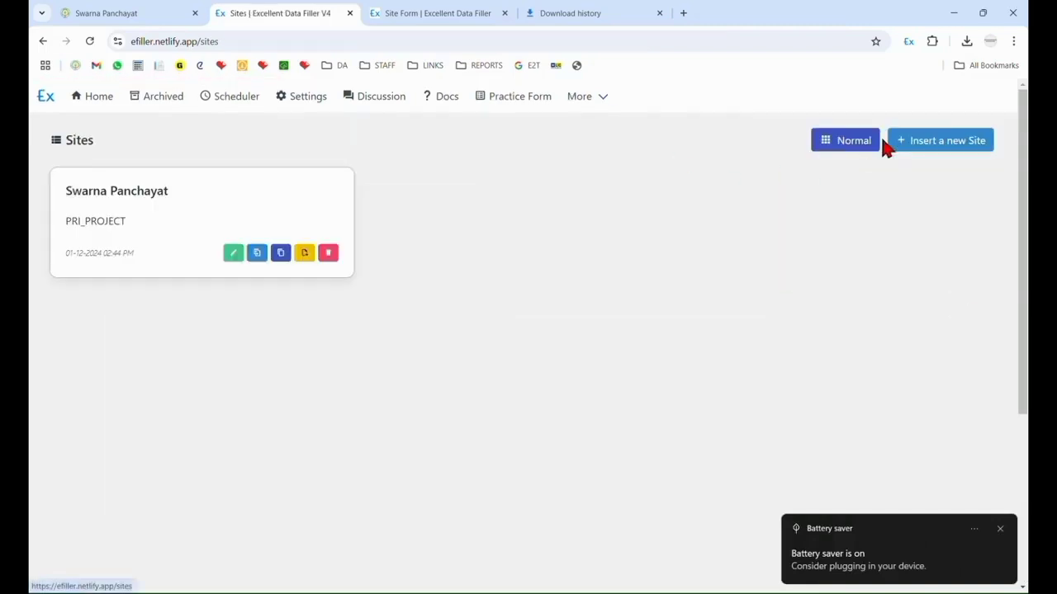
left_click(123, 12)
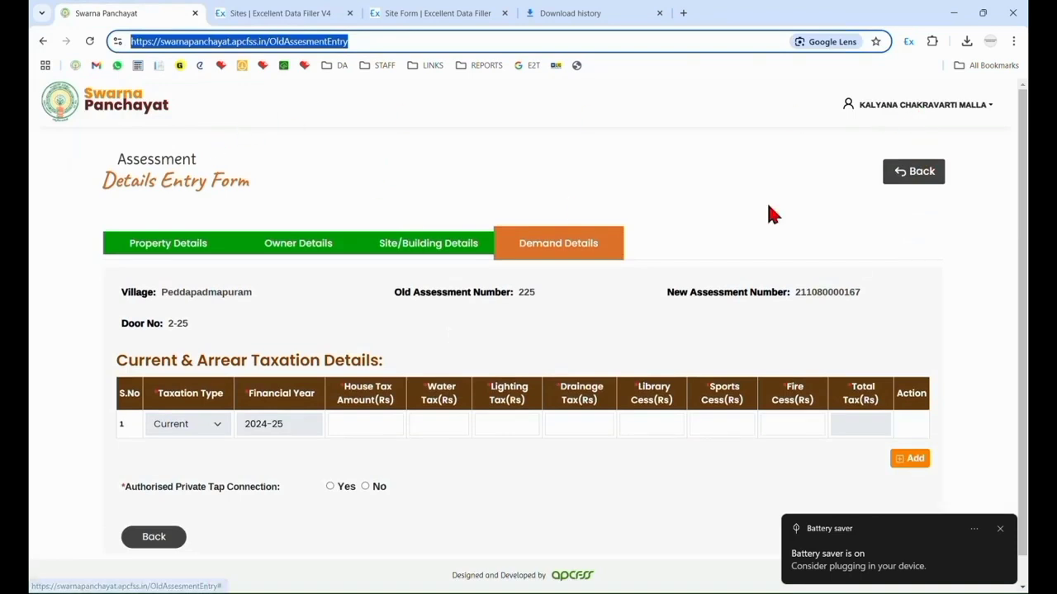
left_click(918, 180)
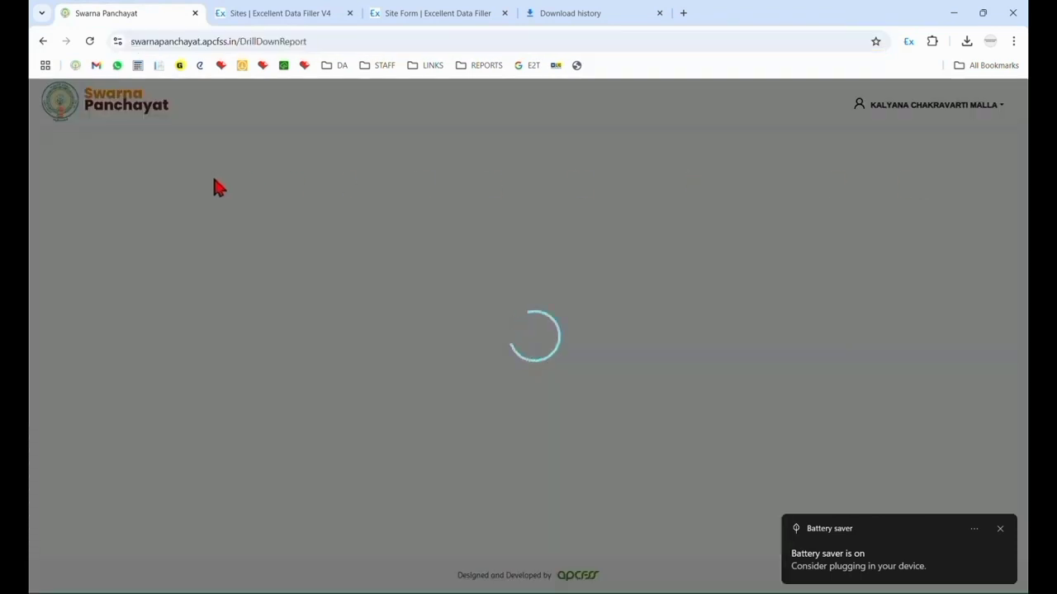
left_click(999, 530)
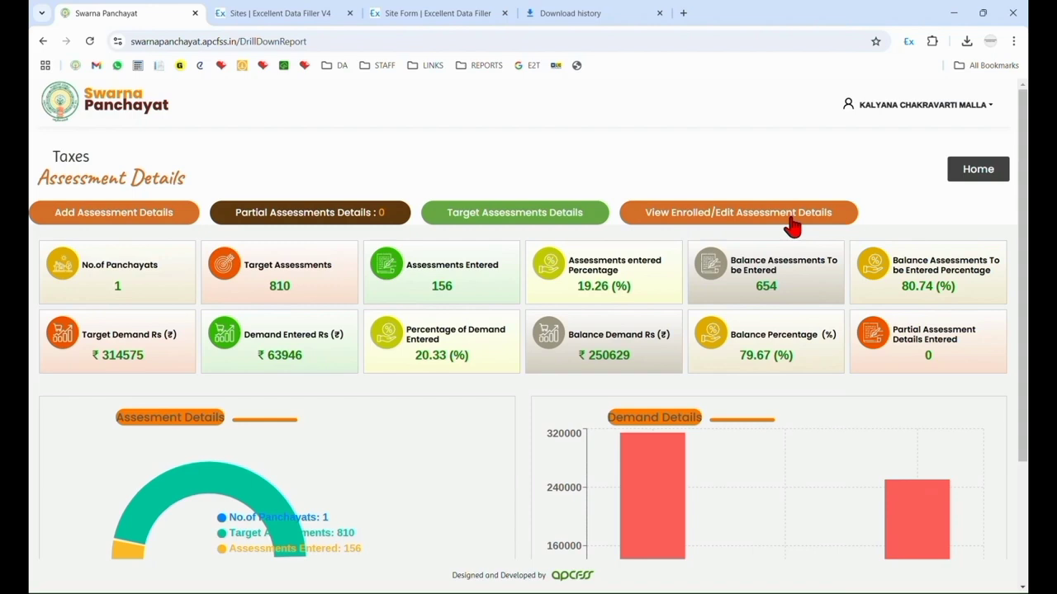
Open the panchayat's enrolled assessment list and locate its panchayati code and village code.
left_click(789, 218)
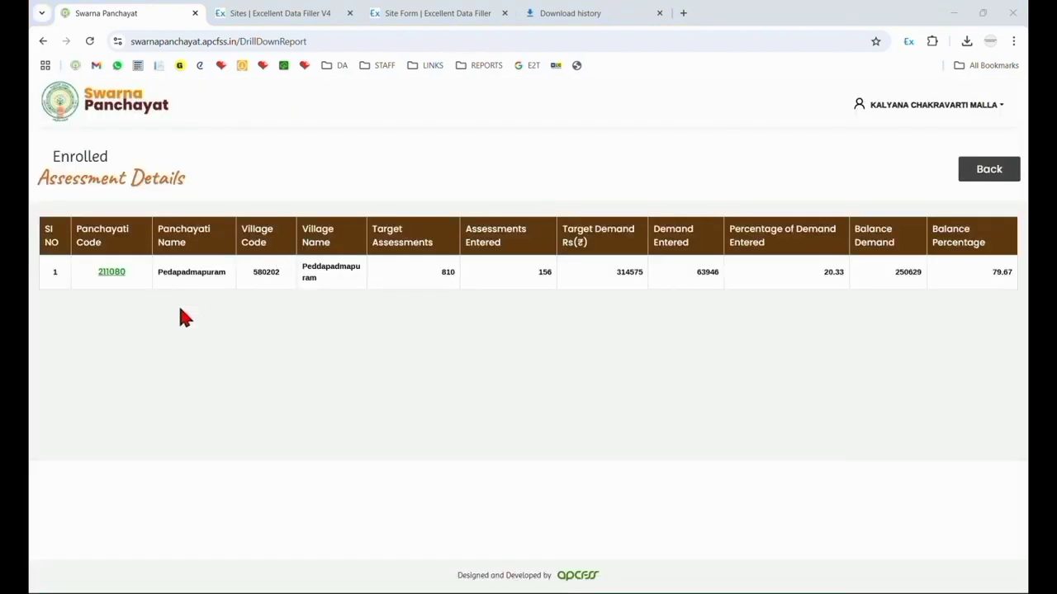
left_click(109, 275)
left_click_drag(252, 285, 283, 281)
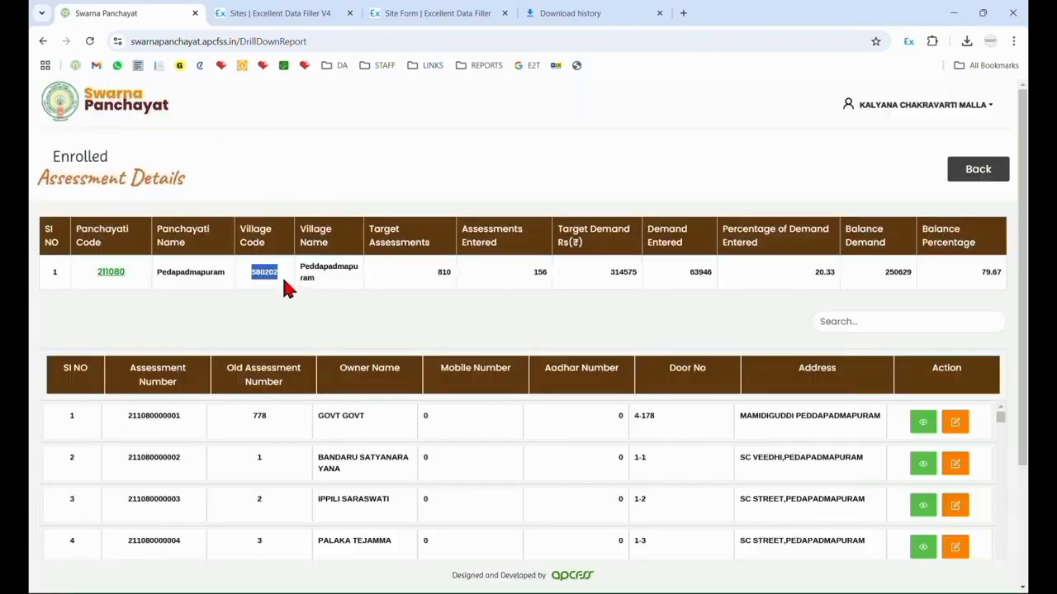
Switch to the Excel template and review the DATA SHEET sample values from panch_secretariat_id through building_approved.
left_click(762, 592)
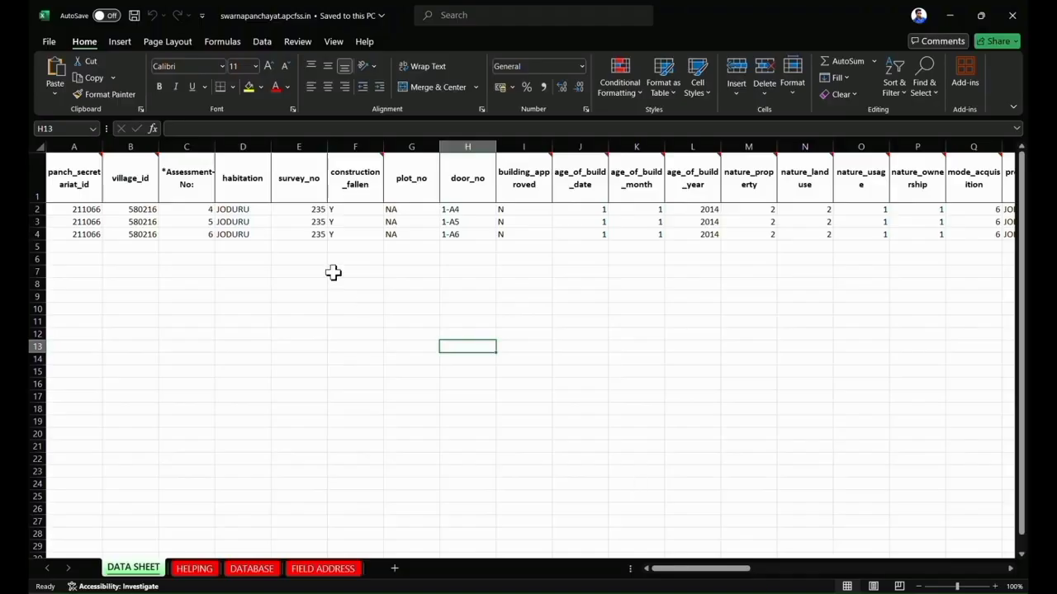
left_click(75, 212)
left_click(145, 214)
left_click(79, 208)
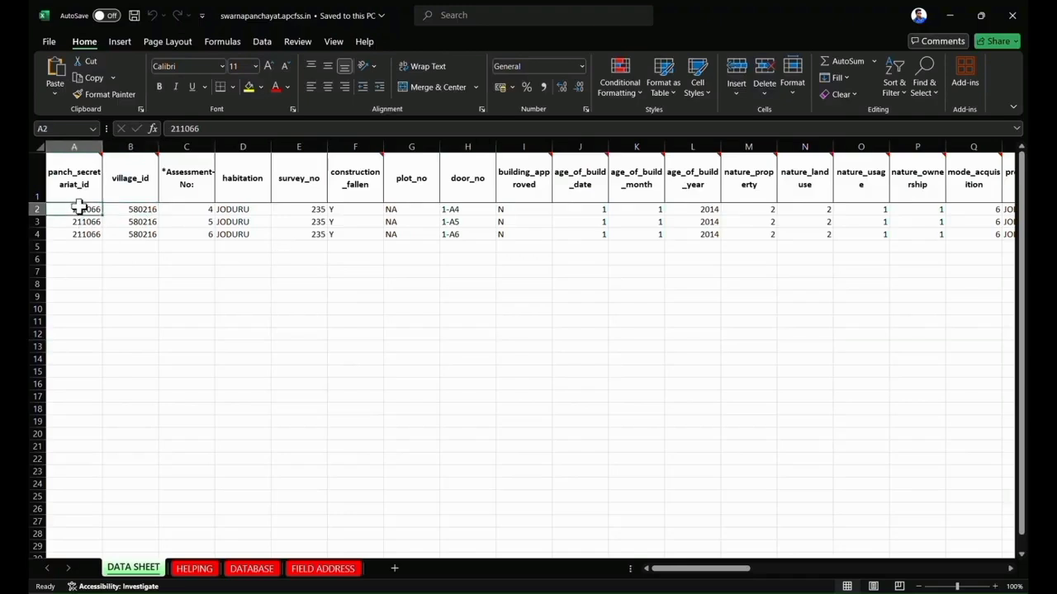
left_click(135, 210)
left_click(188, 211)
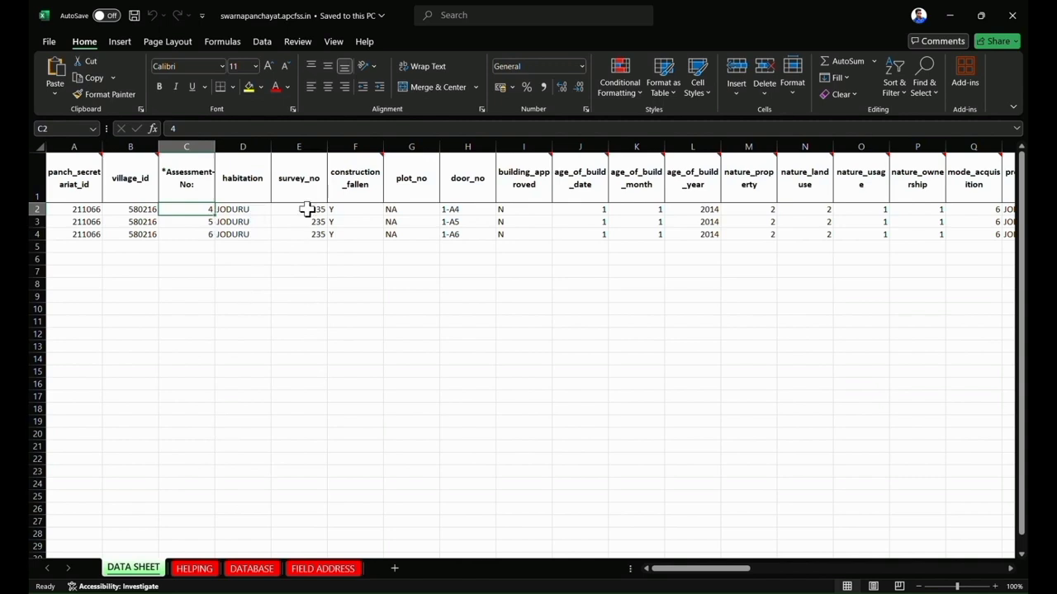
left_click_drag(356, 210, 357, 370)
left_click_drag(415, 211, 416, 371)
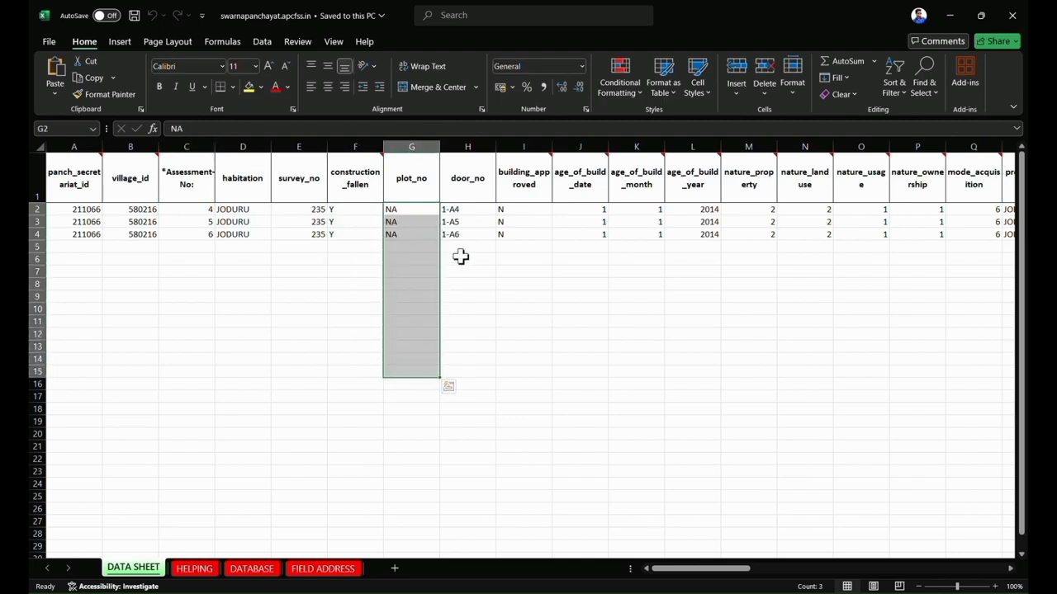
left_click_drag(465, 210, 465, 221)
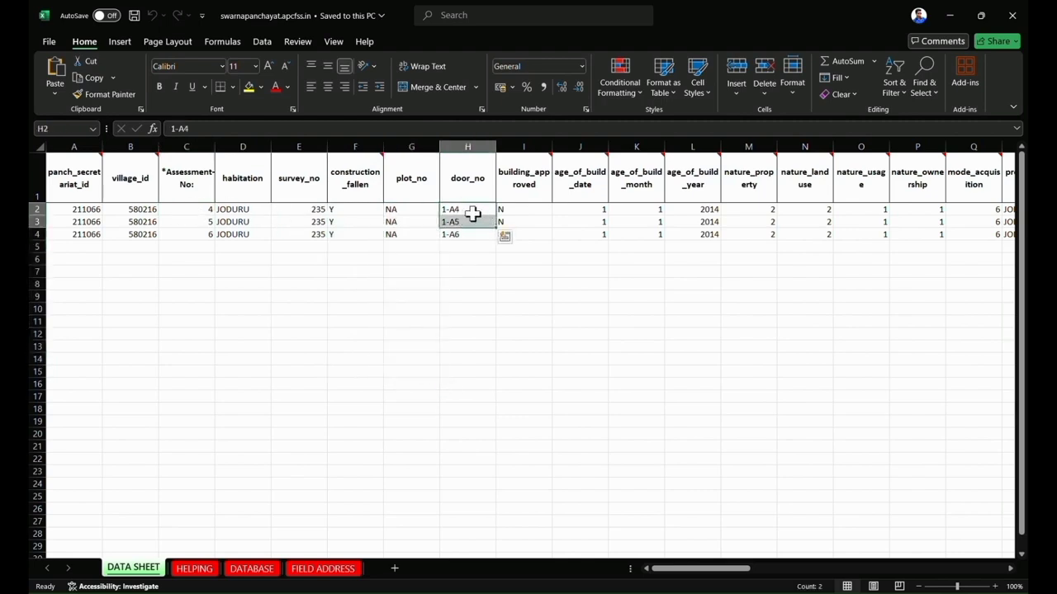
left_click(529, 211)
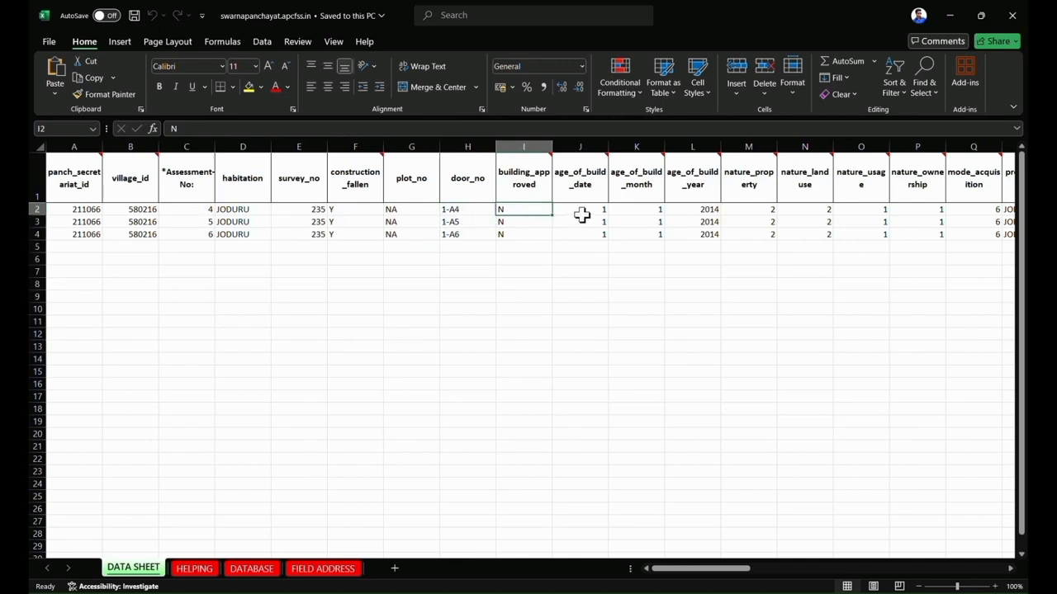
Review the sample values in the building age columns and the nature_property to nature_usage columns.
left_click(640, 211)
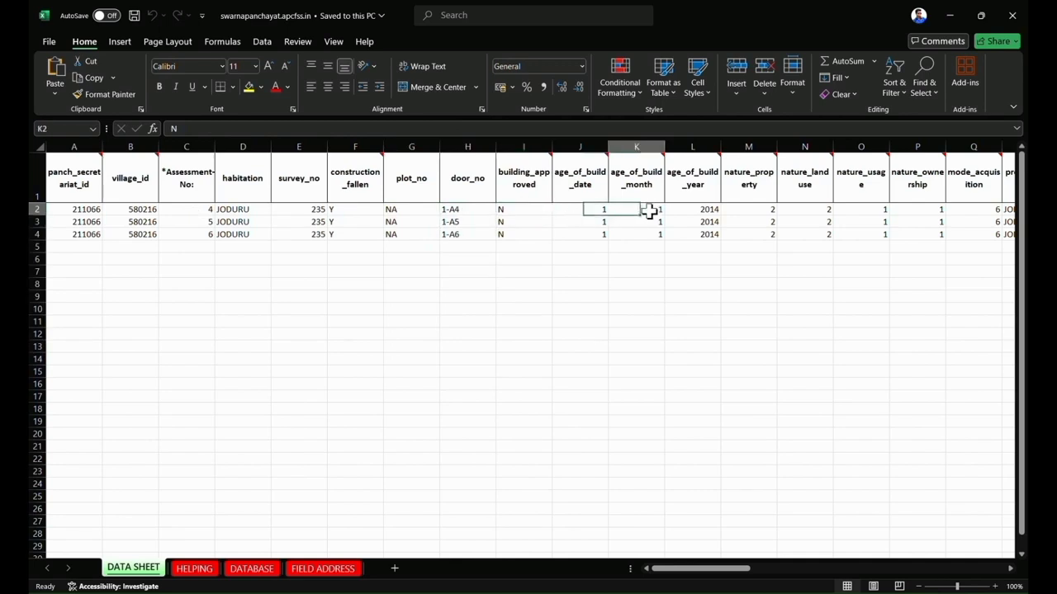
left_click(696, 210)
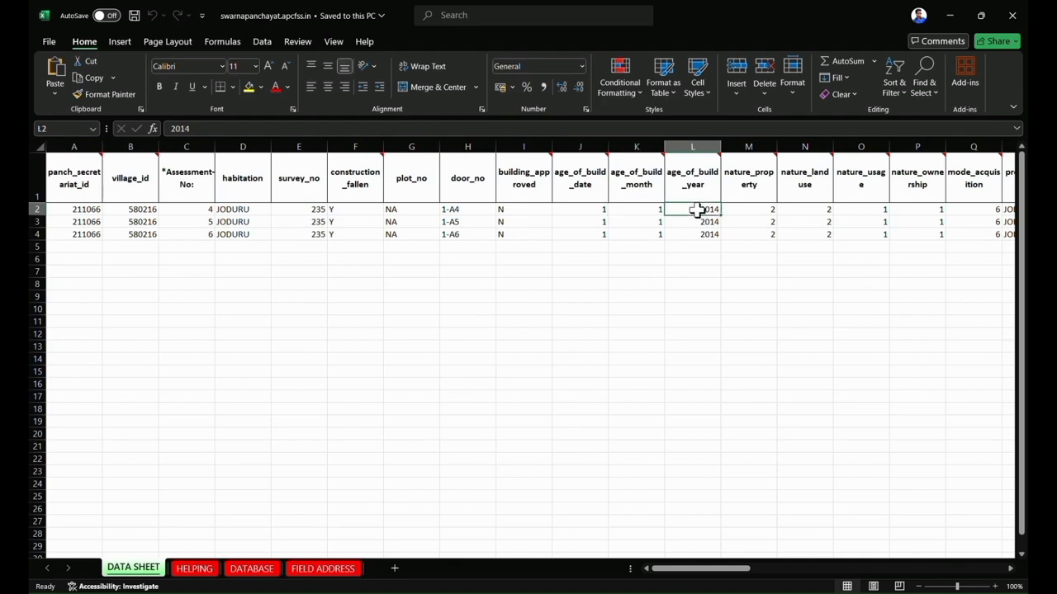
left_click(751, 211)
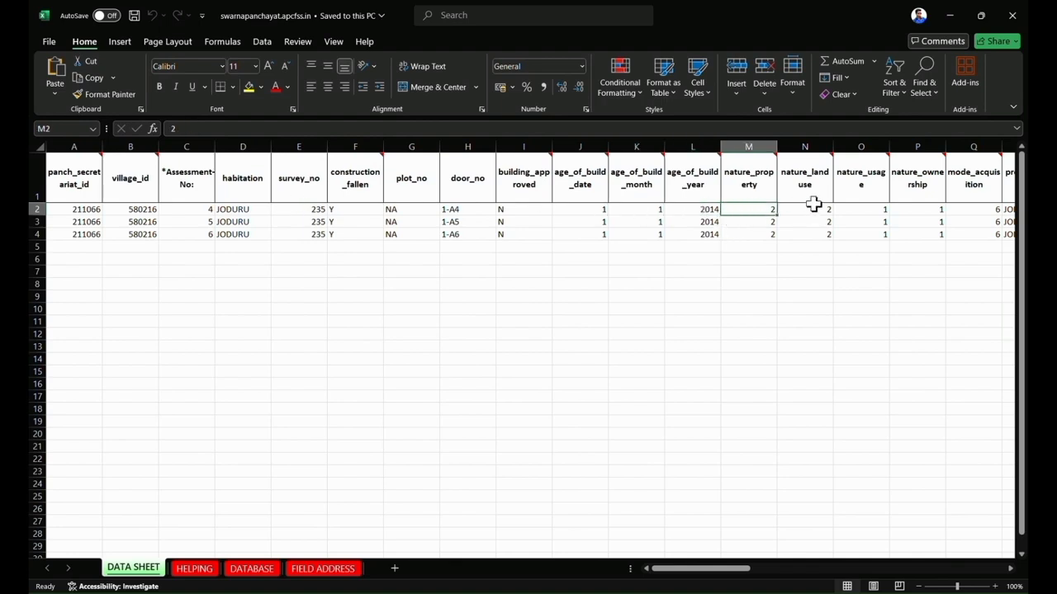
left_click(859, 210)
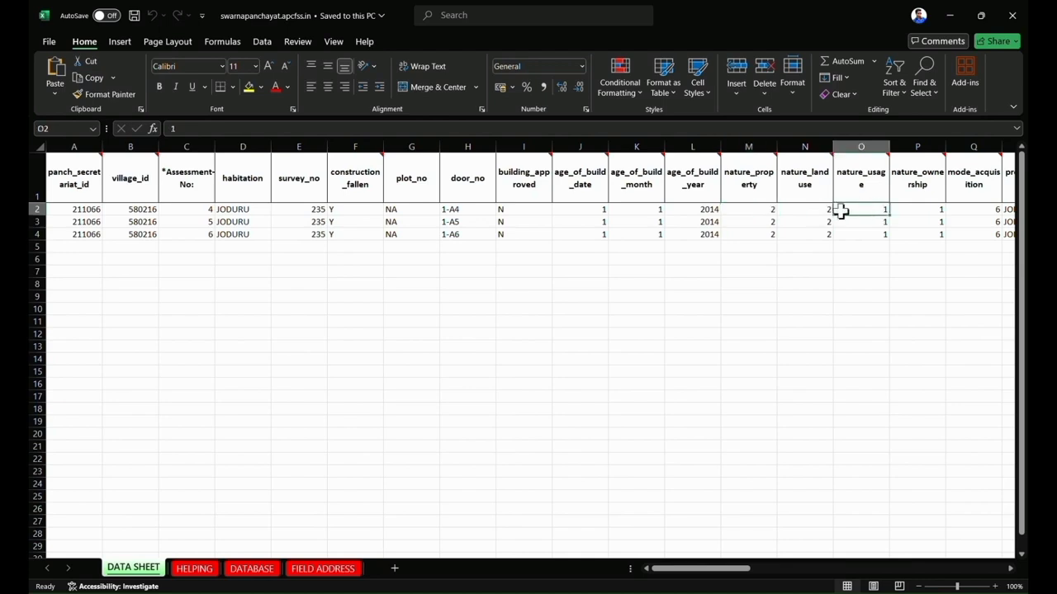
left_click(769, 210)
key("Down")
key("Down")
key("Down")
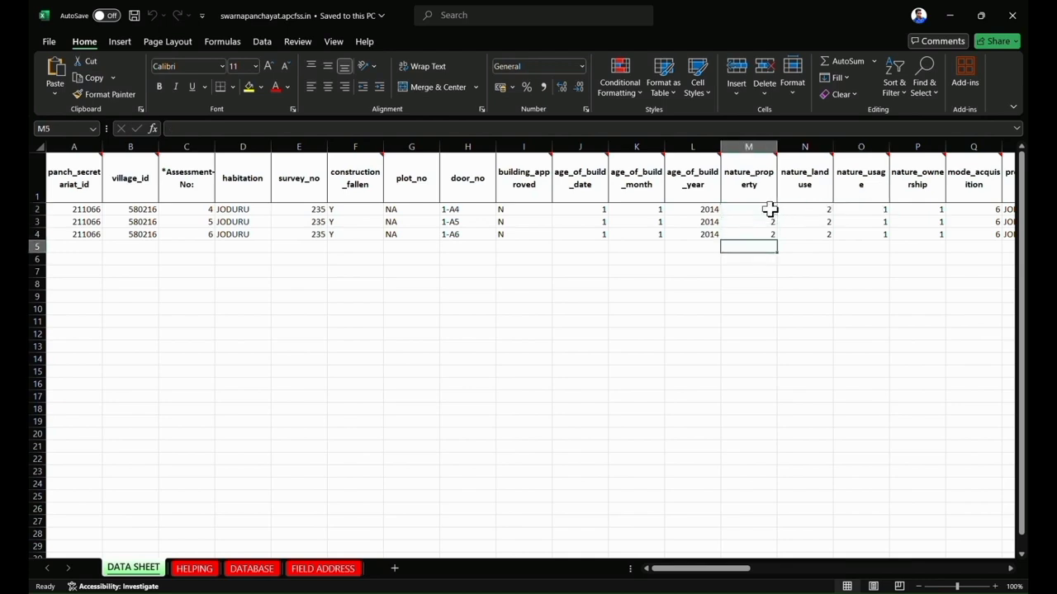
Switch to the browser and open the first enrolled assessment's details entry form for editing.
key("alt+Tab")
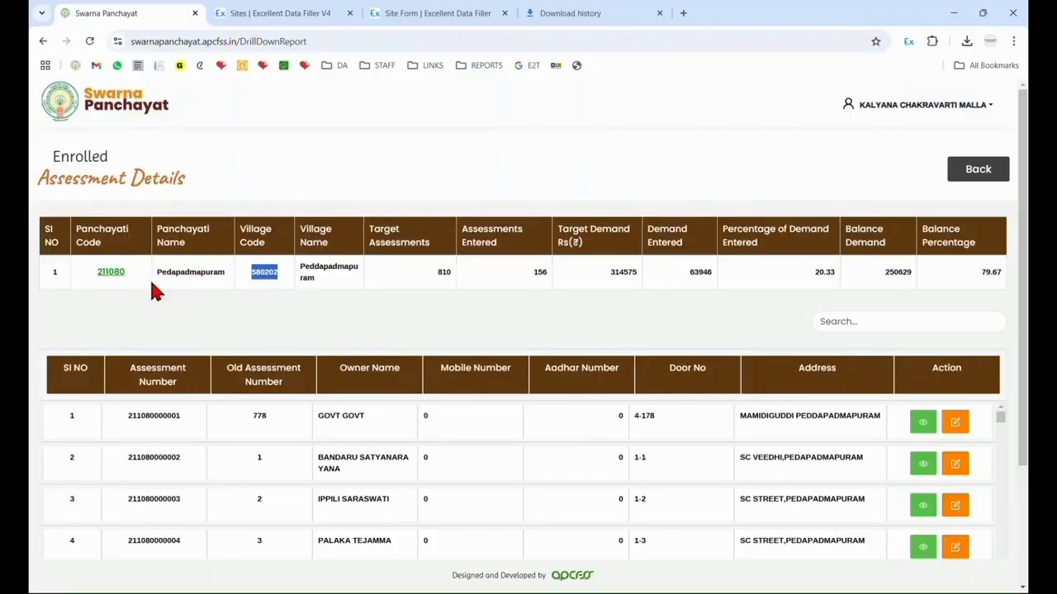
left_click(955, 423)
key("Tab")
key("Tab")
key("Tab")
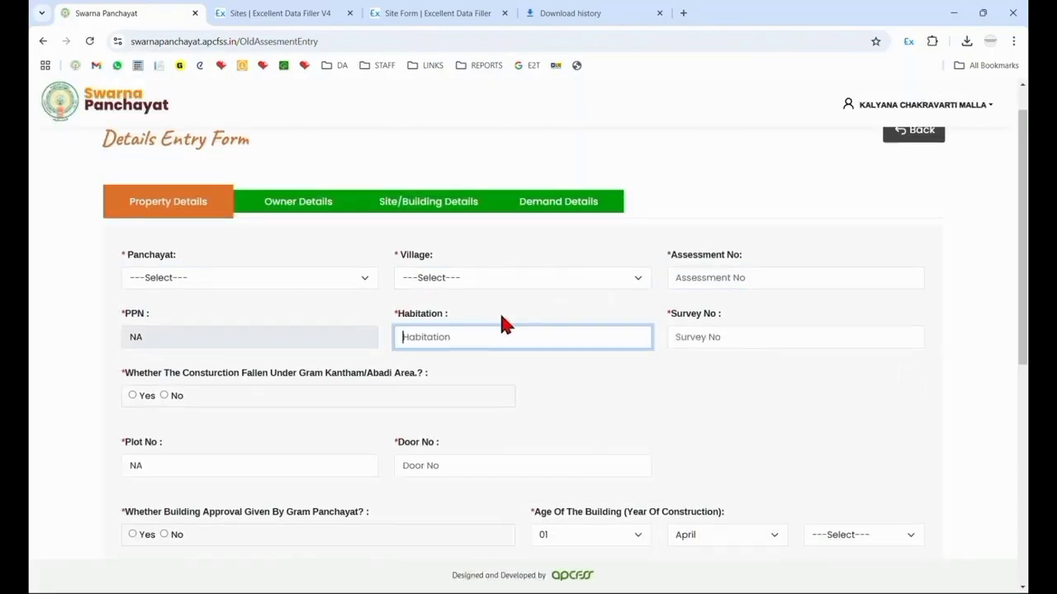
Examine the Property Details fields through the neighbouring property section, including the Nature Of Land Use choices.
key("Tab")
key("Tab")
key("Tab")
key("Tab")
key("Tab")
key("Tab")
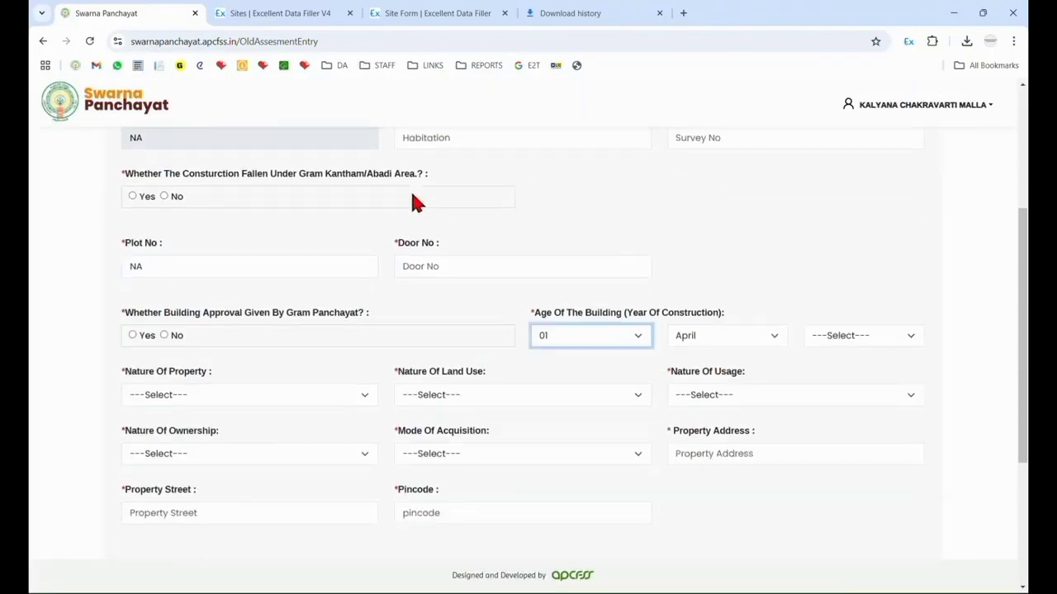
key("Tab")
key("Tab")
key("Tab")
key("Tab")
key("Tab")
key("Tab")
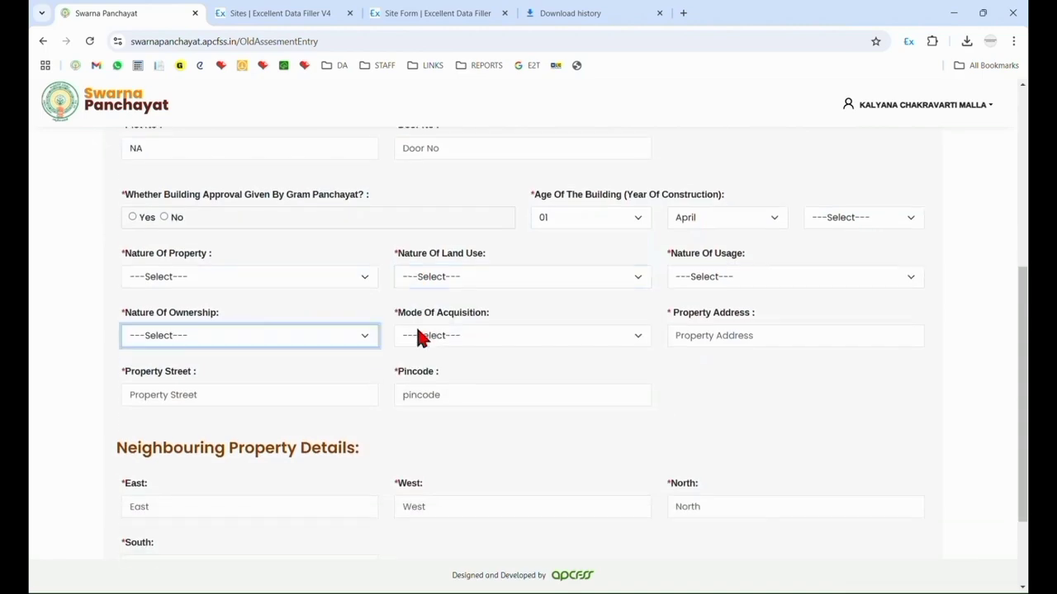
key("Tab")
key("Tab")
key("Tab")
key("Tab")
key("Tab")
key("Tab")
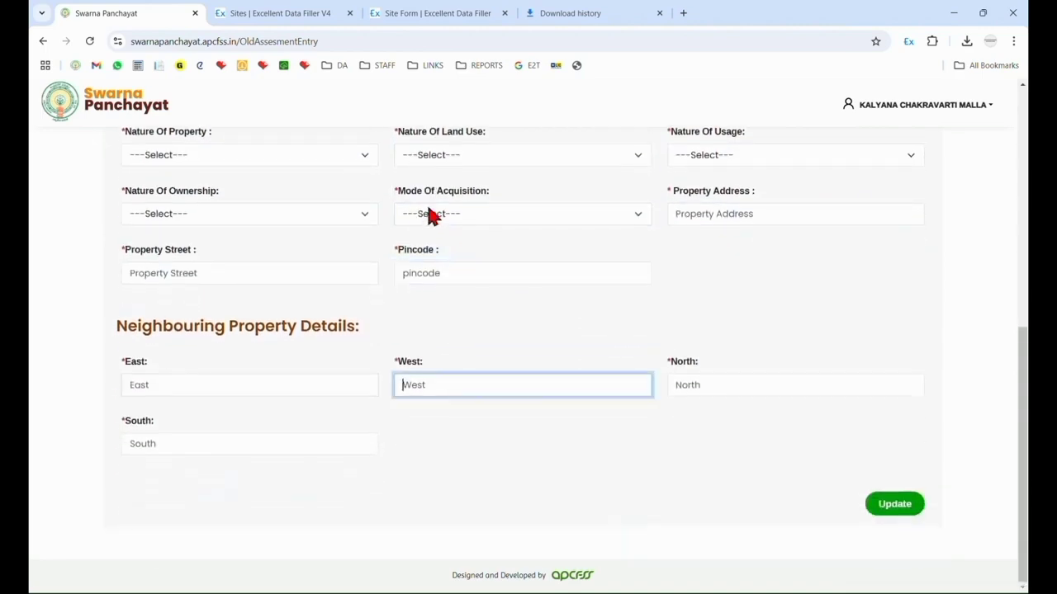
key("Tab")
key("Tab")
left_click(437, 156)
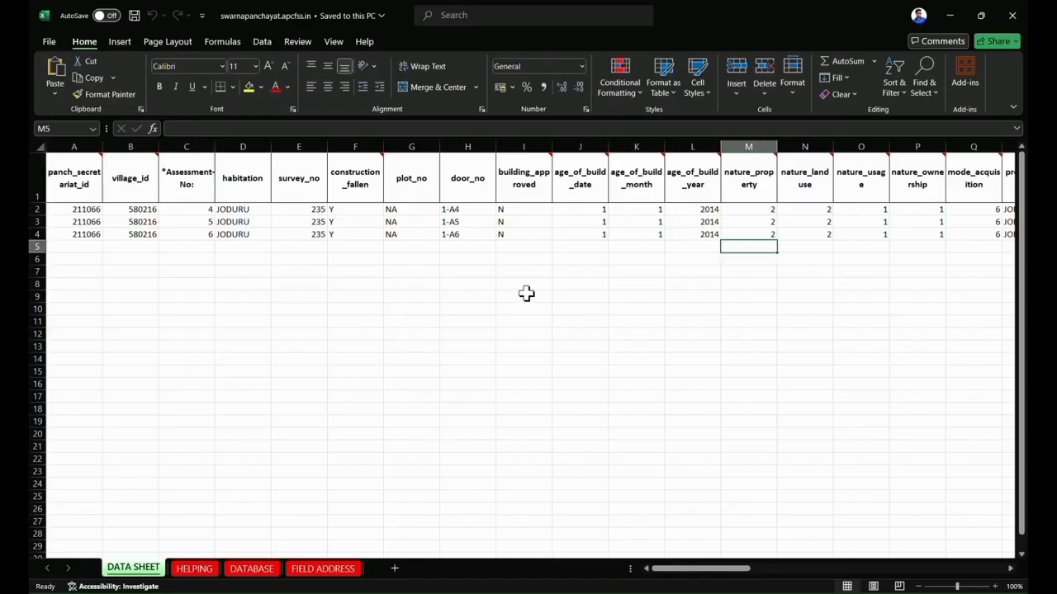
Return to the Excel template and read the code notes on the building age and nature_property headings.
left_click(529, 296)
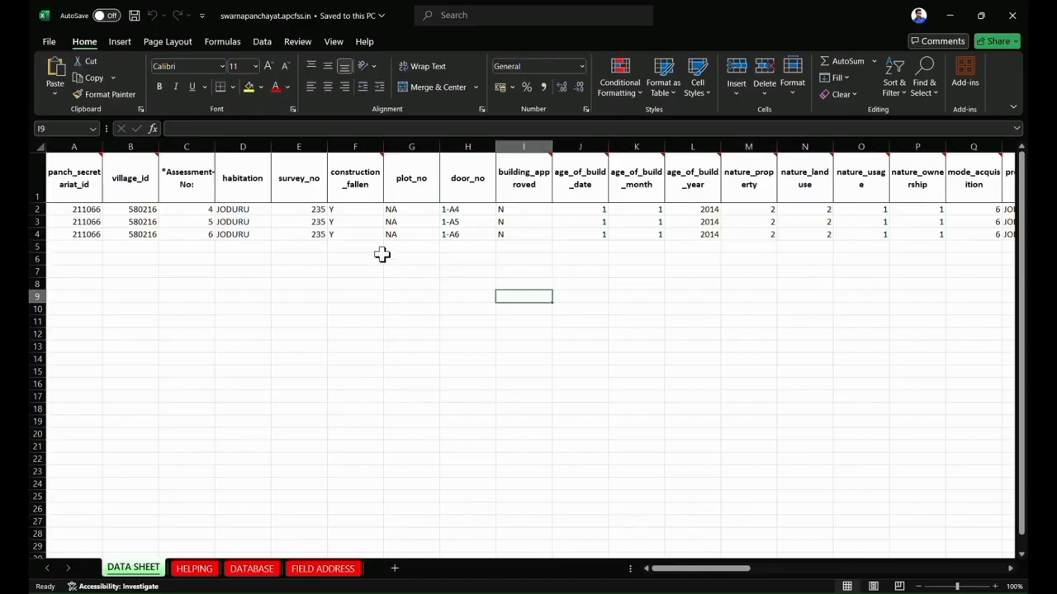
left_click(243, 188)
left_click(297, 187)
left_click(355, 186)
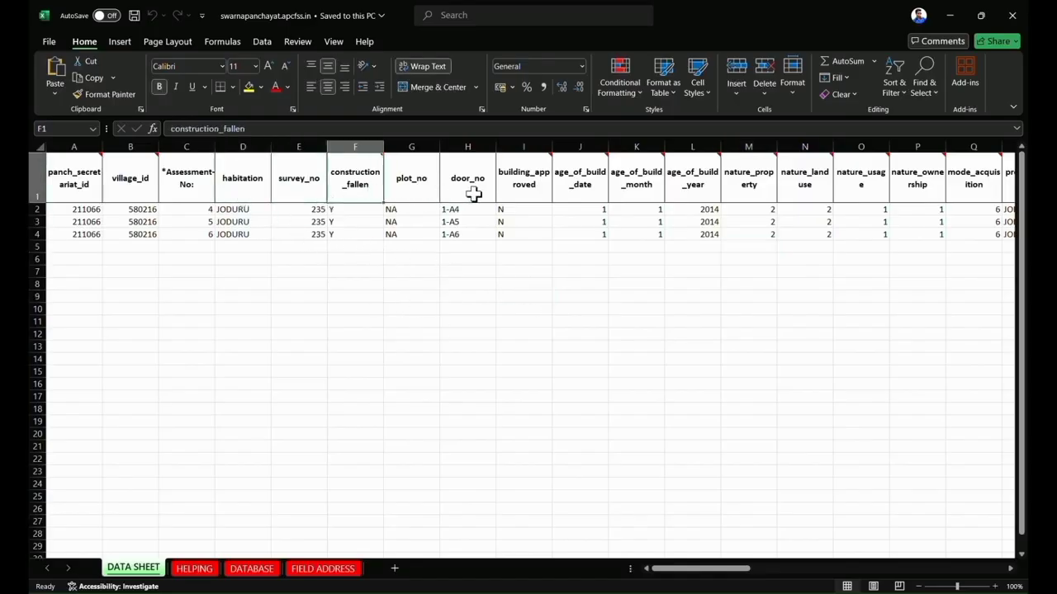
left_click(539, 294)
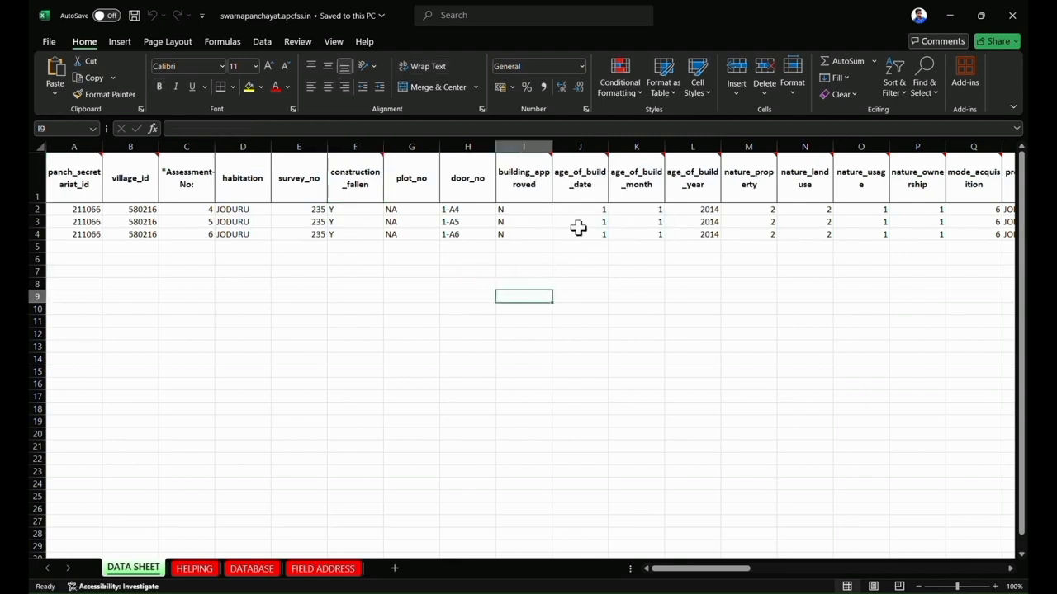
mouse_move(575, 190)
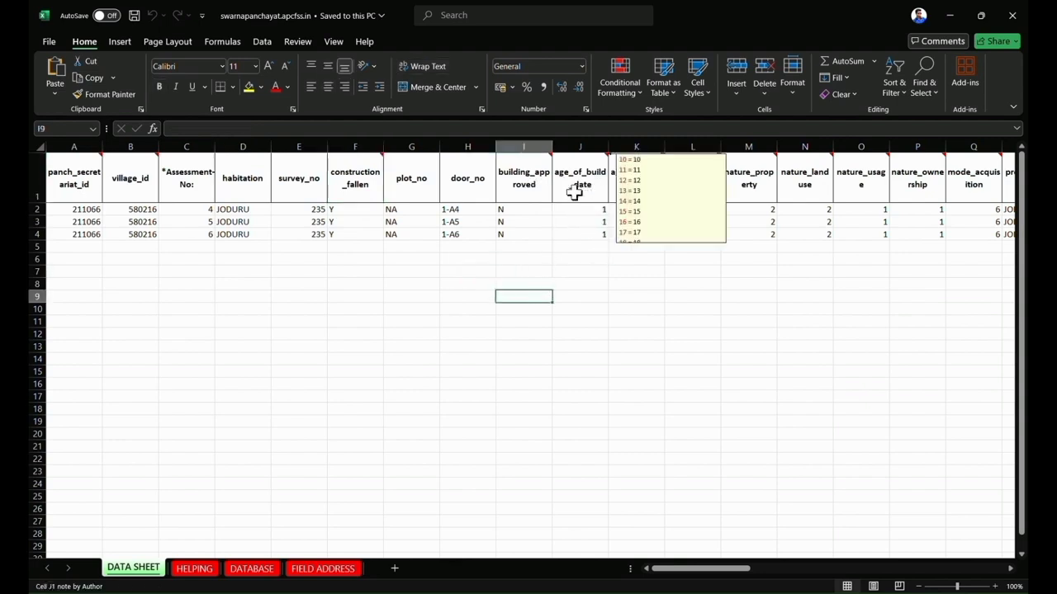
mouse_move(629, 190)
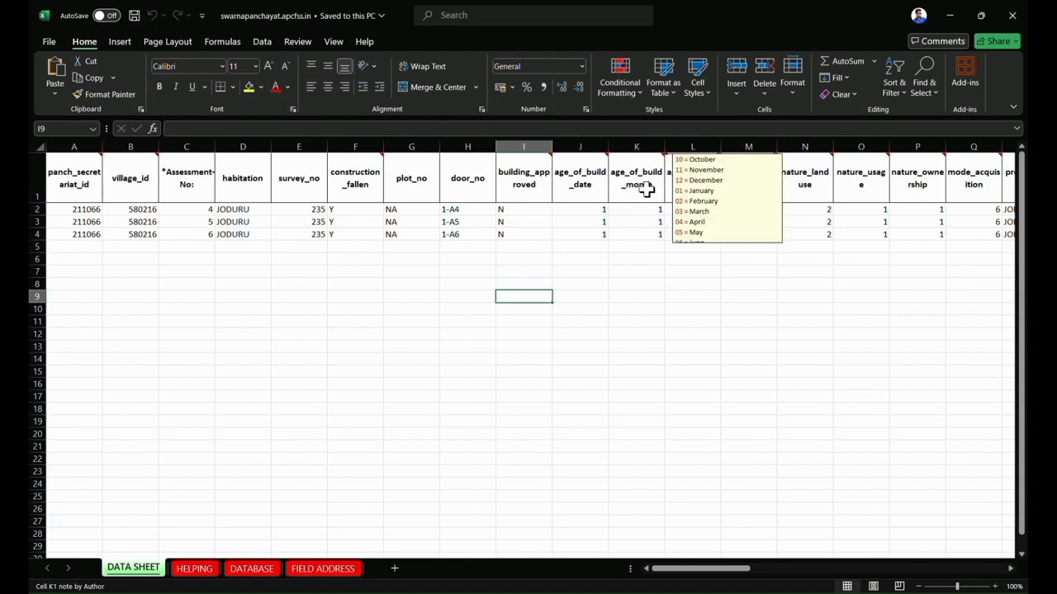
mouse_move(675, 188)
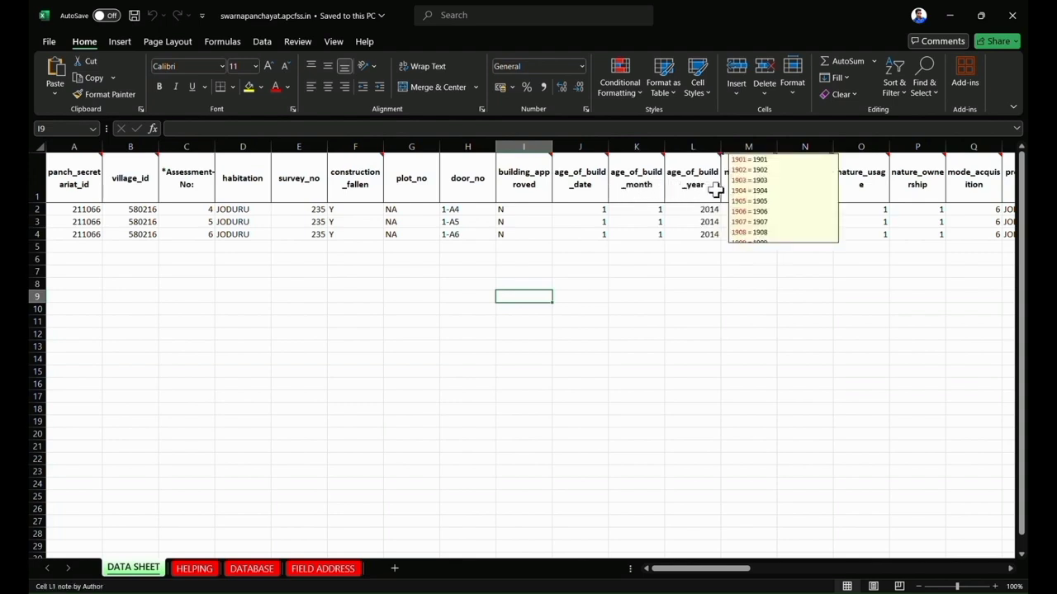
mouse_move(731, 190)
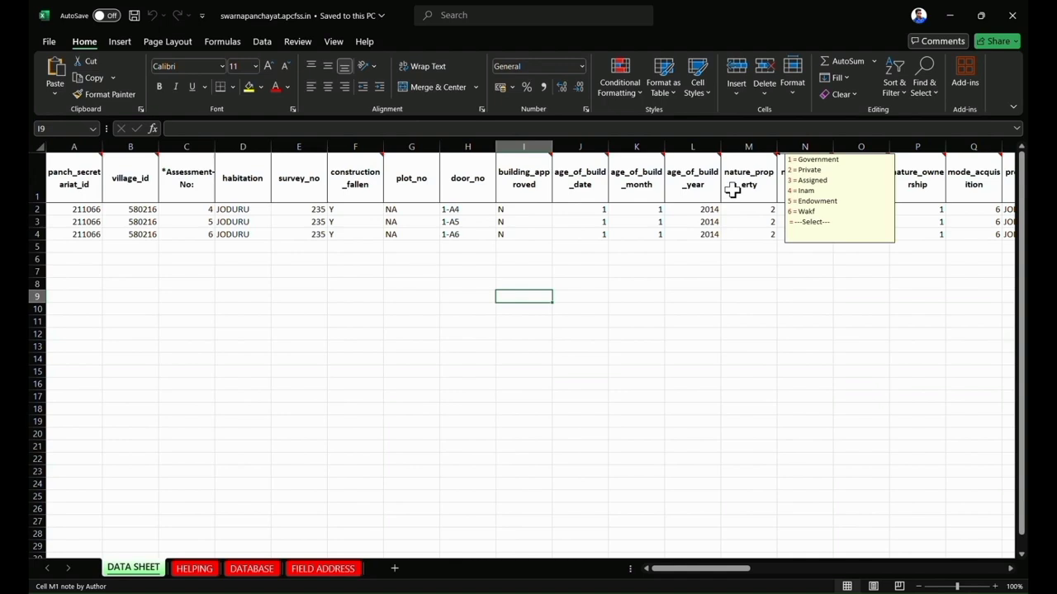
mouse_move(856, 177)
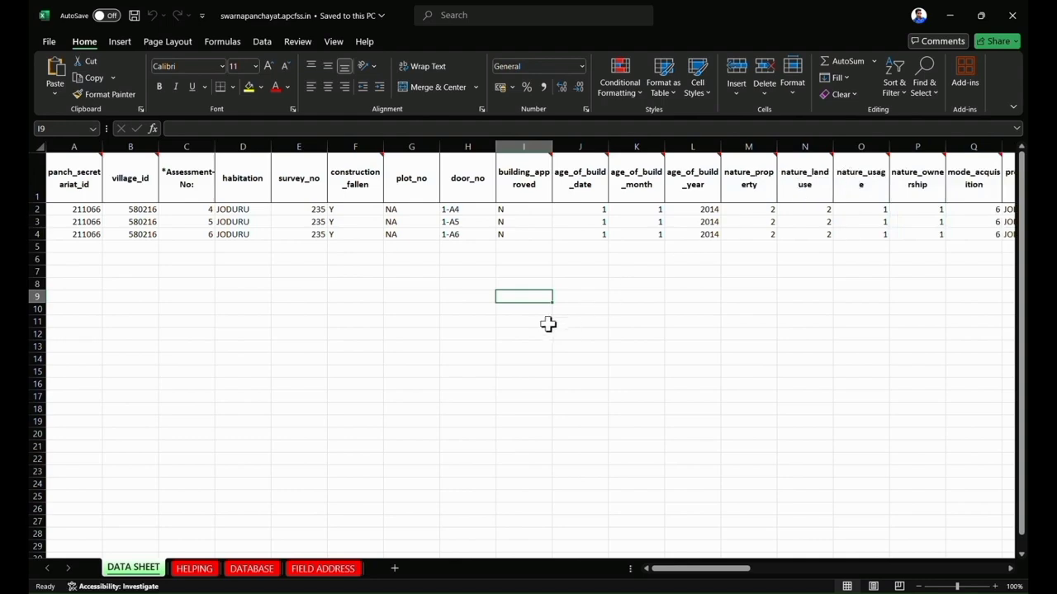
Read the code note on the type_of_building heading and return to the first columns of the DATA SHEET.
left_click_drag(708, 569, 904, 575)
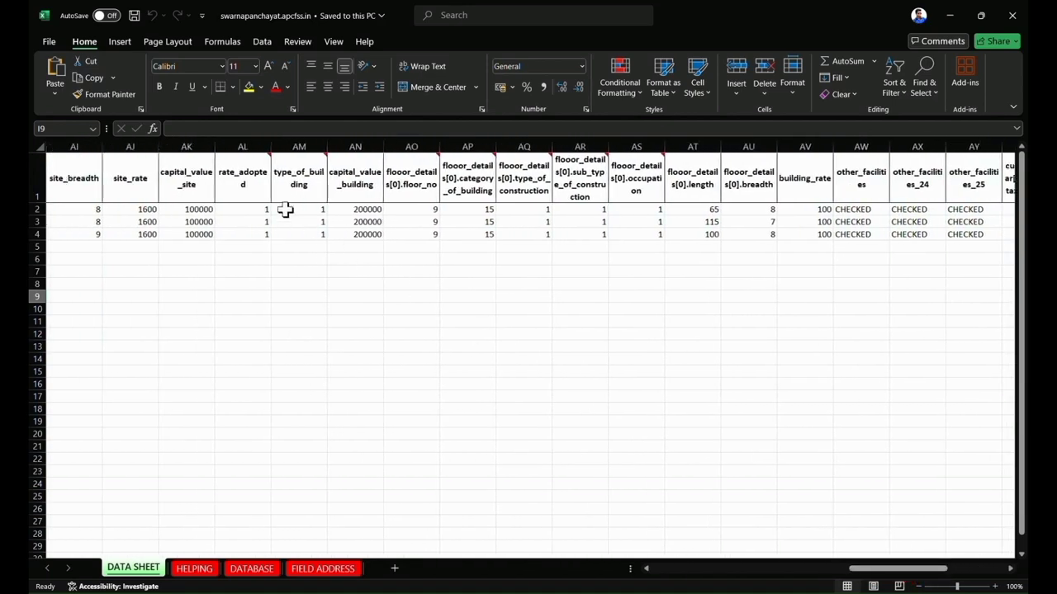
mouse_move(299, 182)
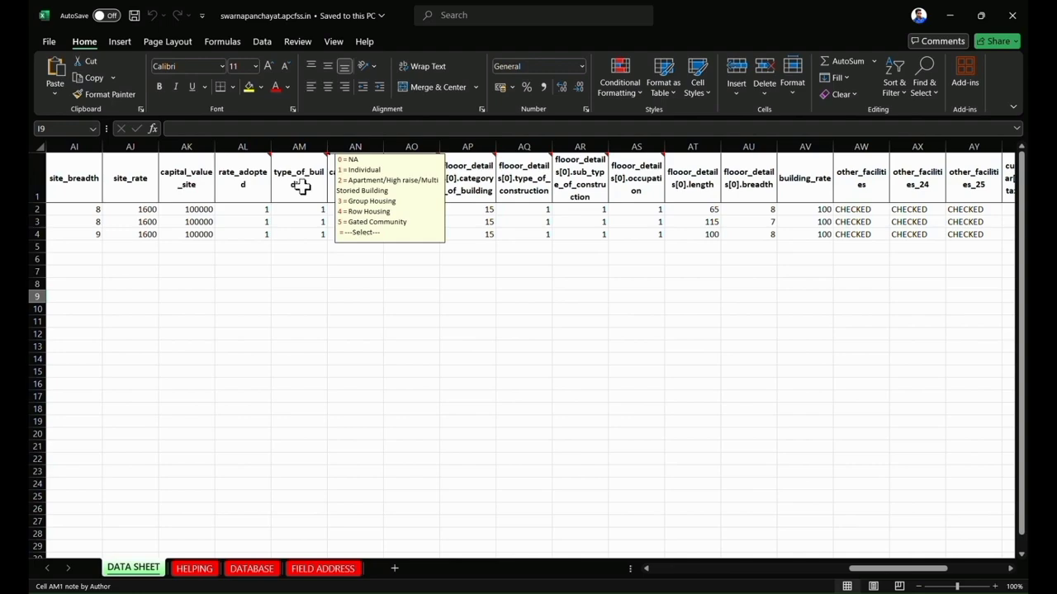
left_click_drag(917, 569, 626, 580)
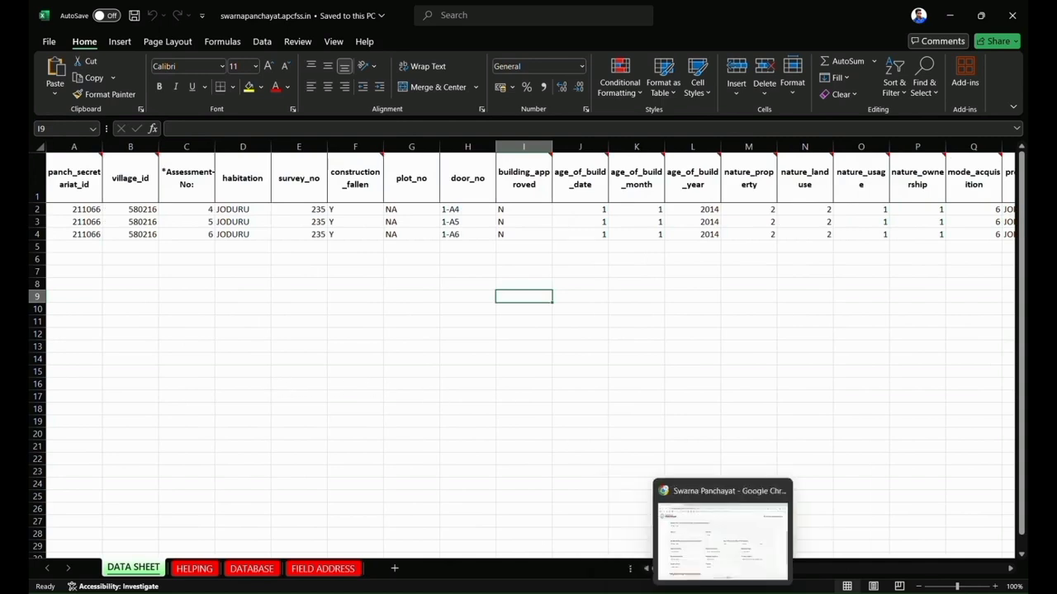
Switch to the browser and search for "google" in the tab showing the download history.
left_click(722, 591)
left_click(637, 13)
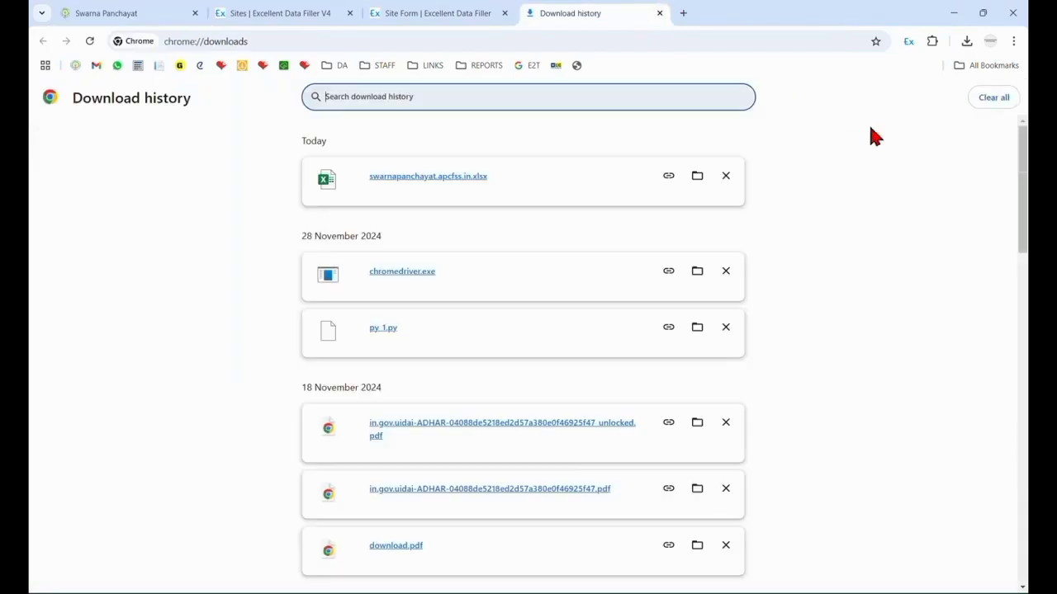
left_click_drag(289, 38, 113, 38)
left_click(861, 157)
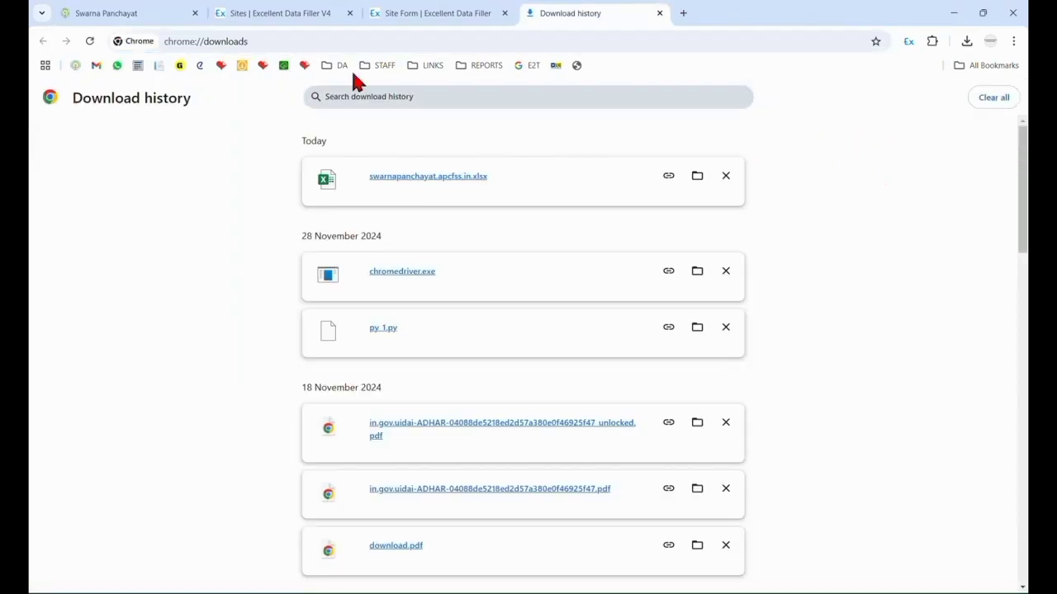
left_click_drag(264, 35, 48, 35)
type("google")
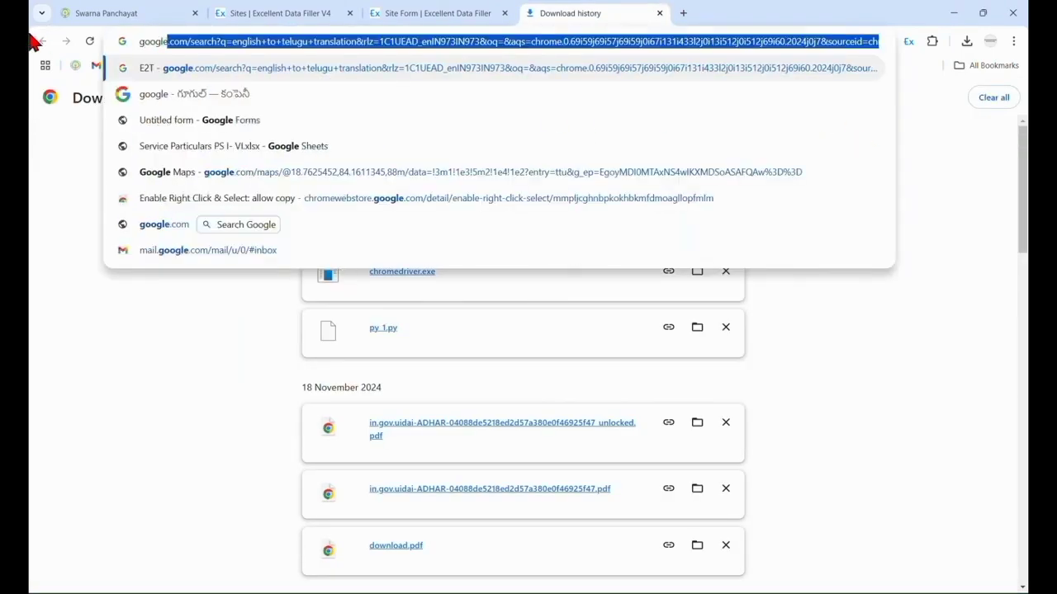
key("Return")
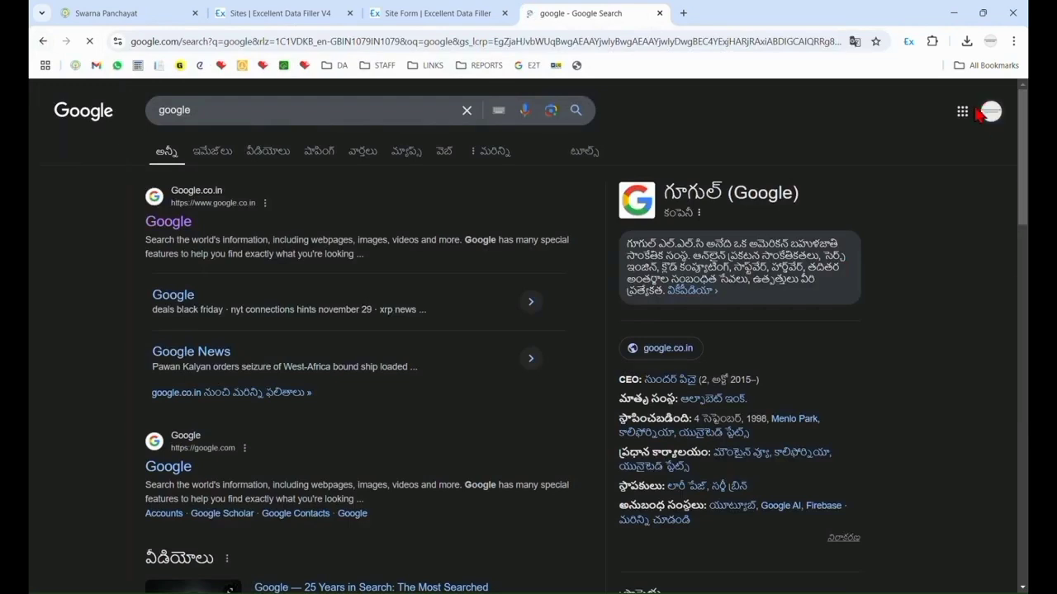
Go to Google Drive from the Google apps and open the HOUSE TAX DATA form.
left_click(968, 115)
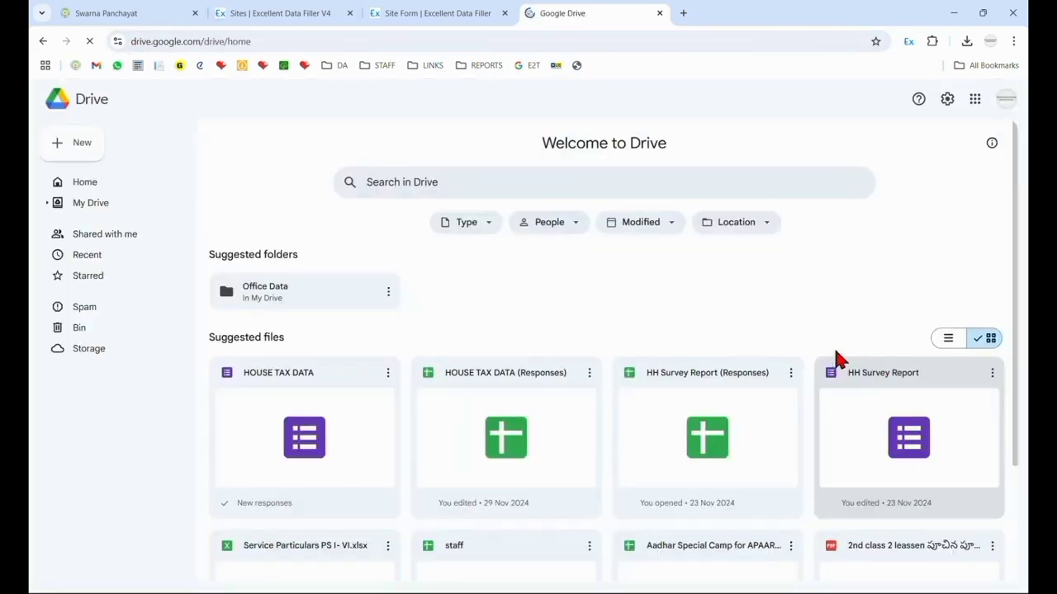
left_click(309, 432)
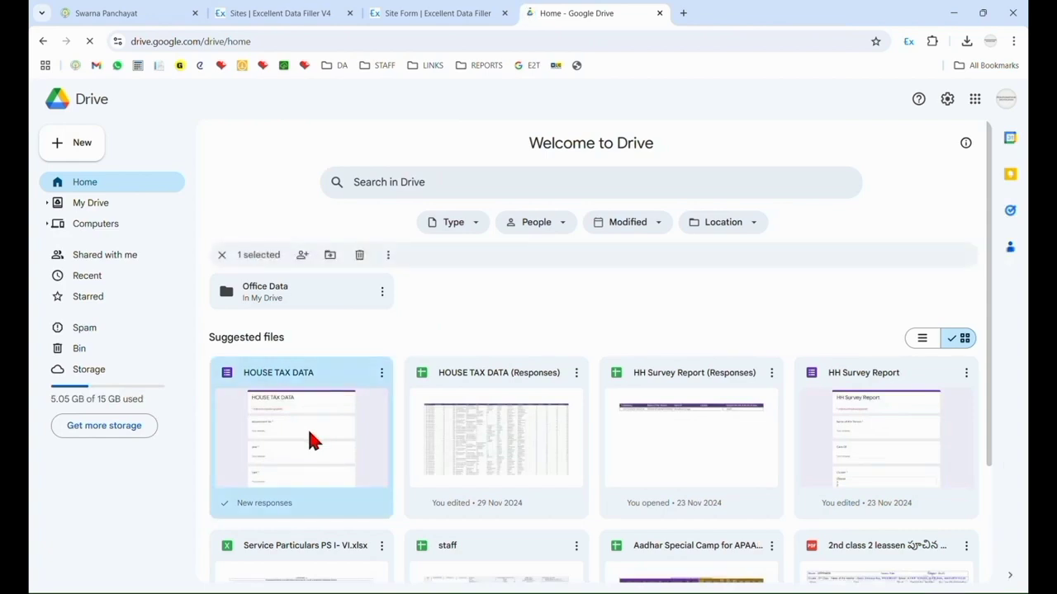
double_click(308, 432)
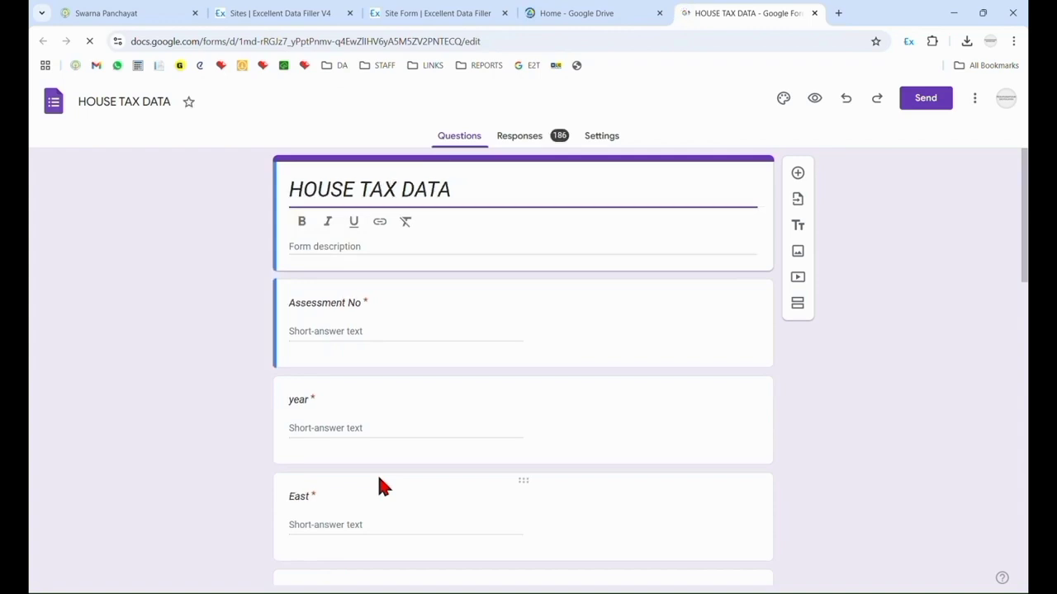
Look through the questions of the HOUSE TAX DATA form from Assessment No down to Current Amount.
scroll(316, 290, "down", 1)
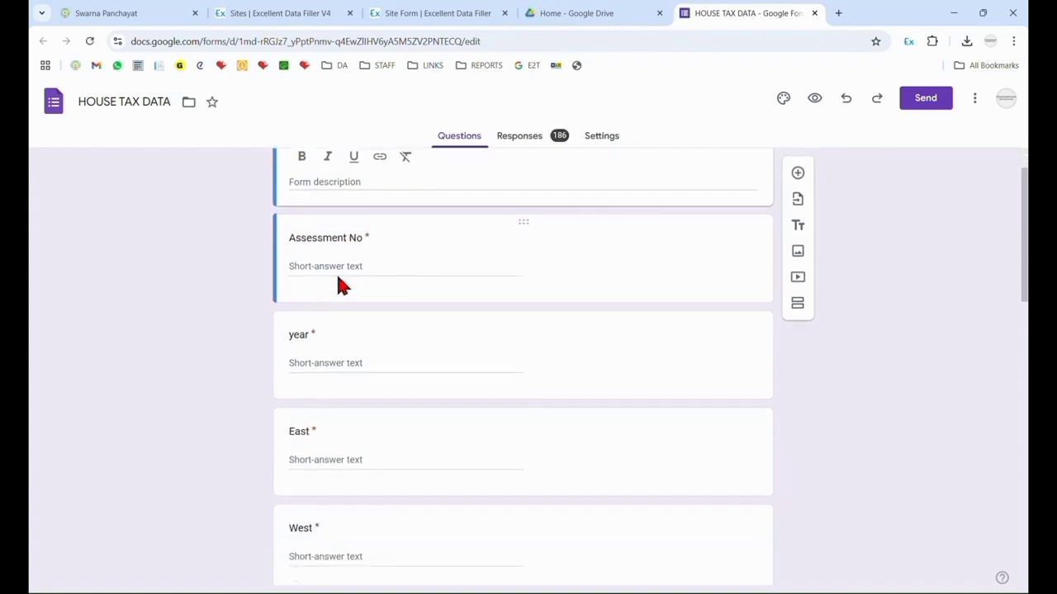
scroll(368, 293, "down", 5)
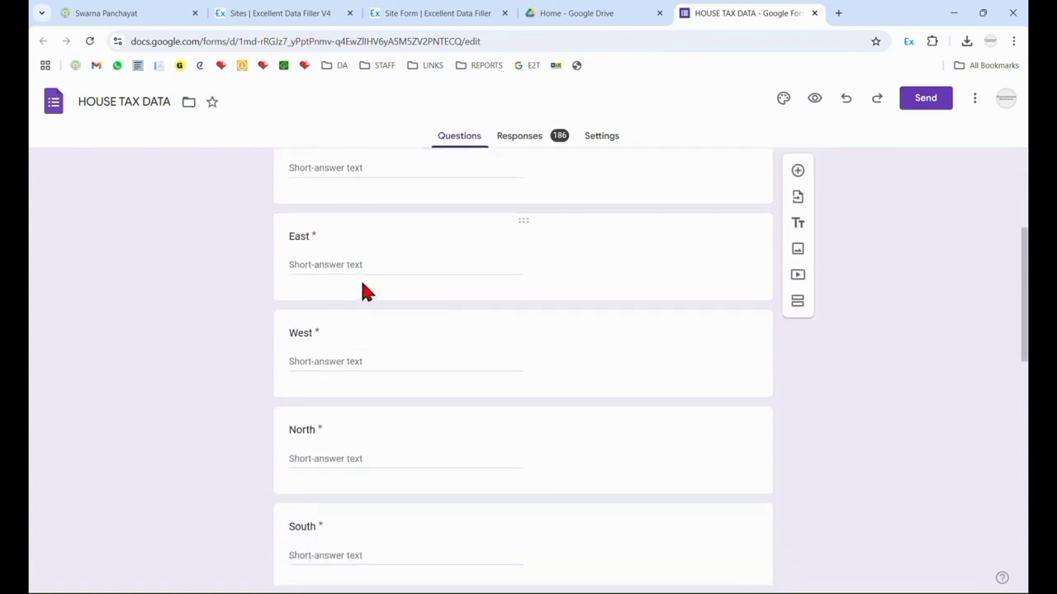
scroll(363, 284, "down", 3)
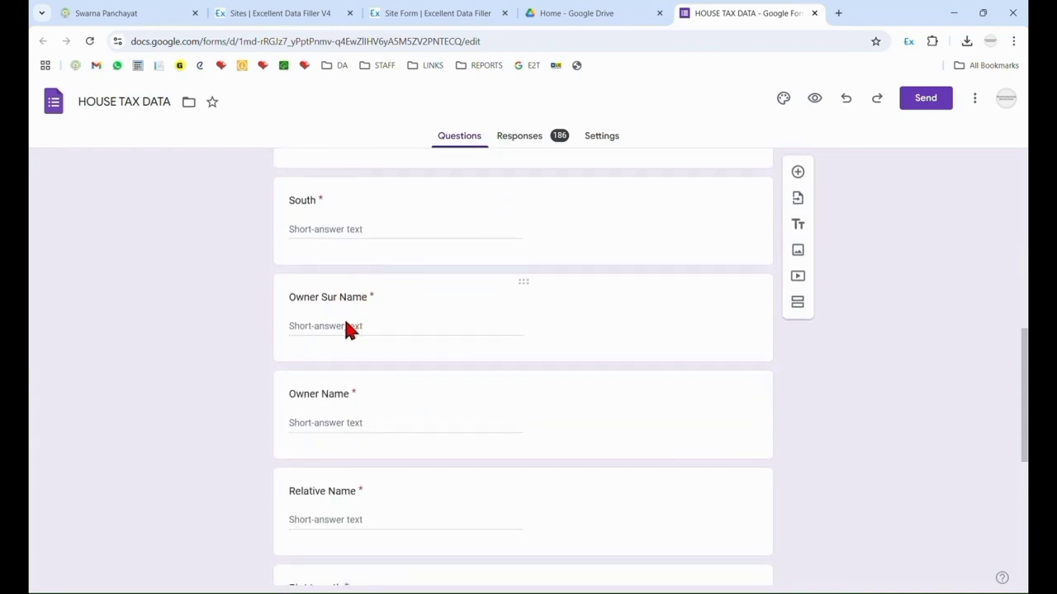
scroll(330, 330, "down", 5)
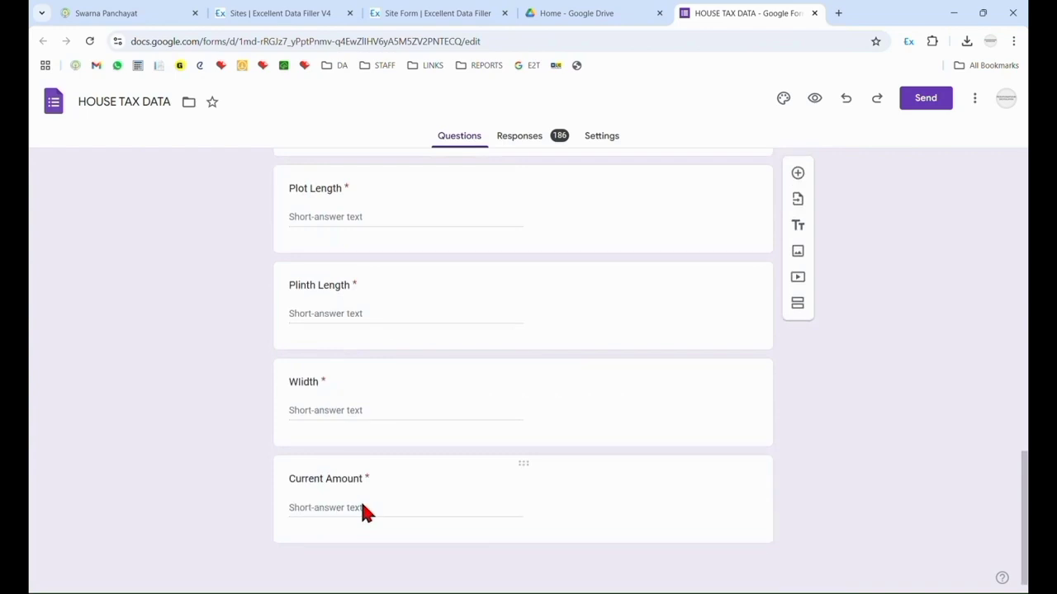
Switch to the Excel template and review the row 2 formulas in the current_arrear tax and cess columns of the DATA SHEET.
key("alt+Tab")
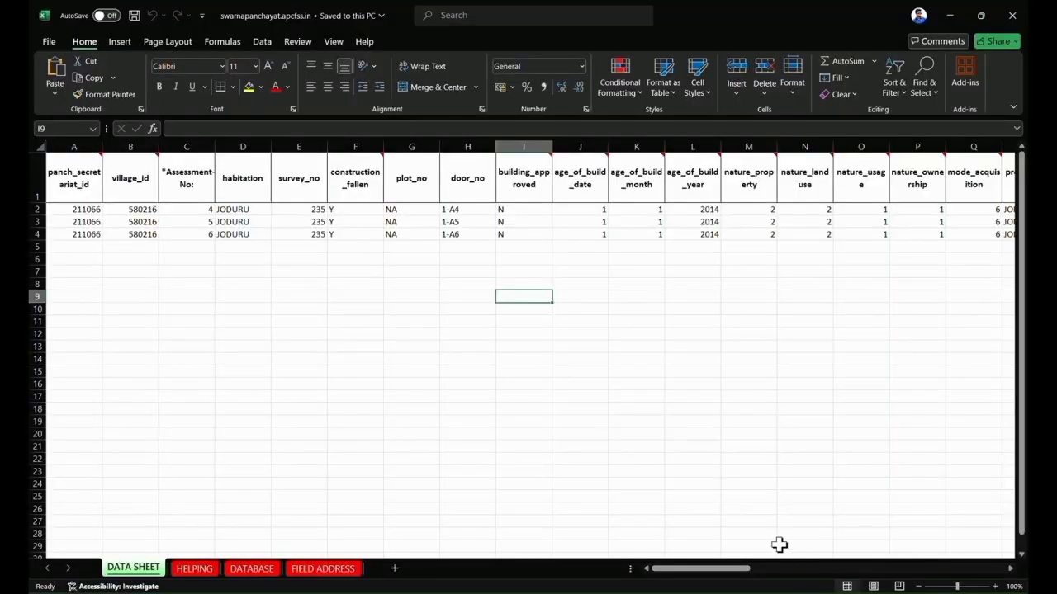
left_click_drag(742, 569, 984, 575)
left_click(468, 197)
left_click(528, 209)
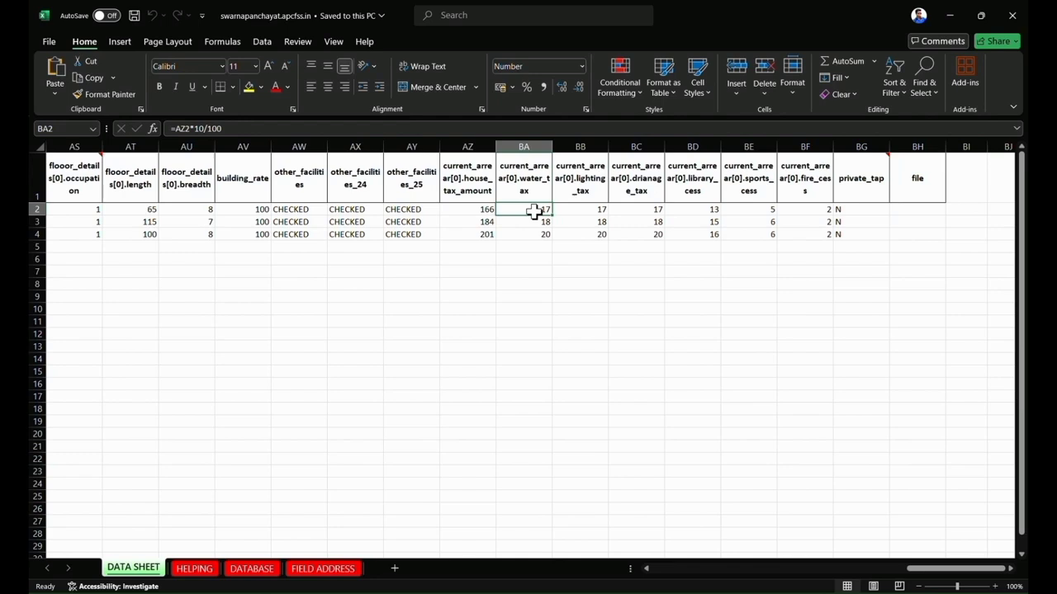
left_click(607, 213)
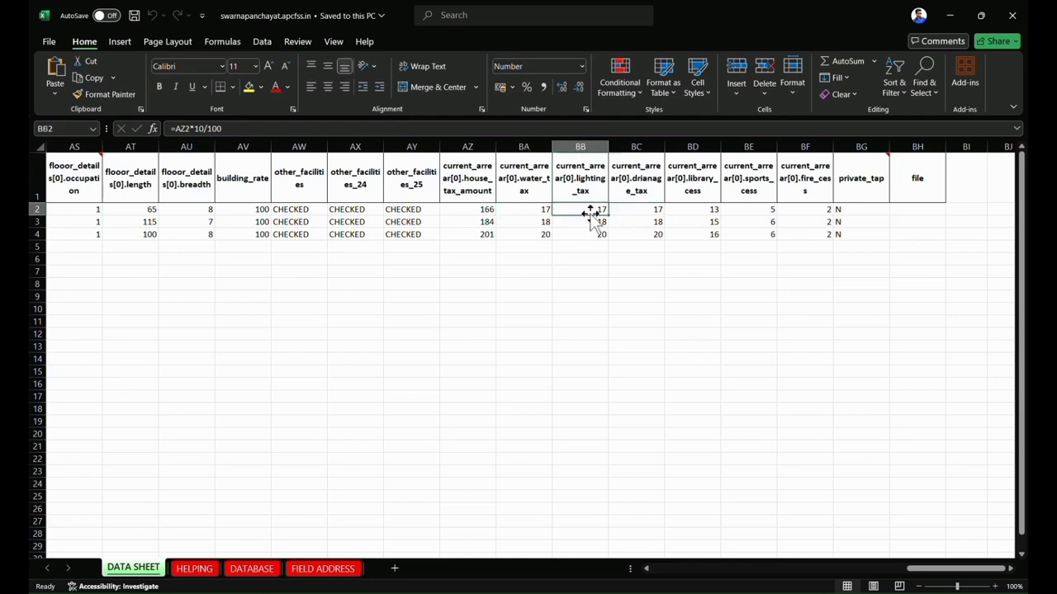
double_click(520, 211)
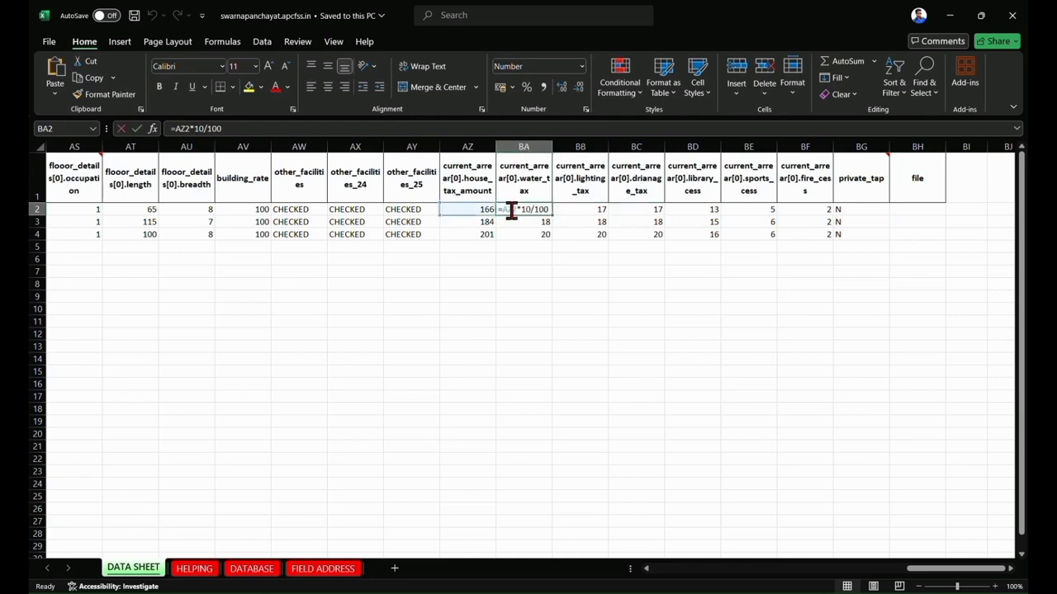
left_click(570, 222)
left_click(629, 212)
left_click(686, 209)
left_click(748, 210)
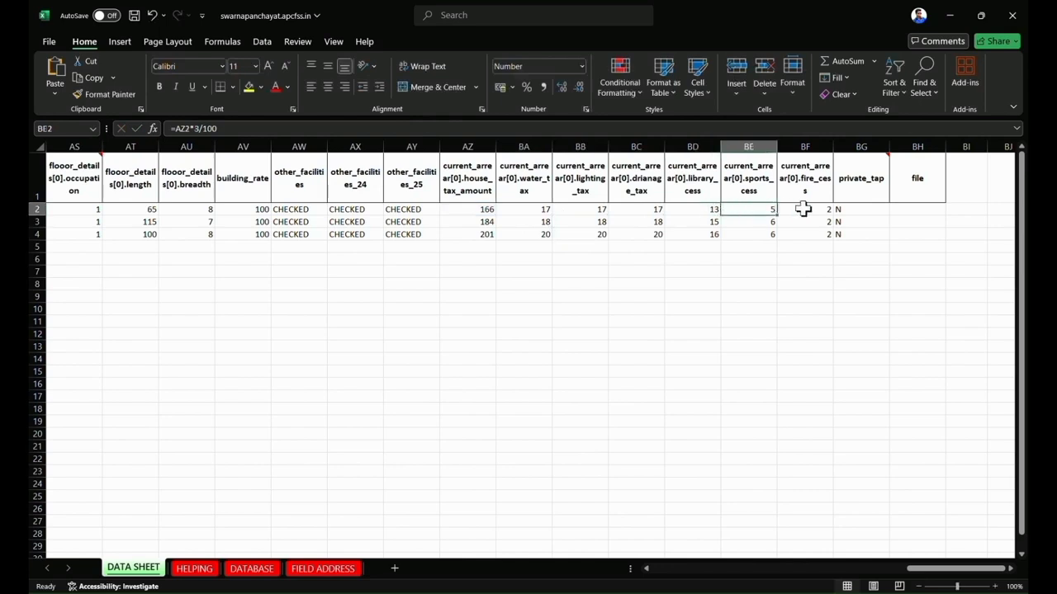
left_click(803, 210)
left_click(562, 311)
left_click(484, 212)
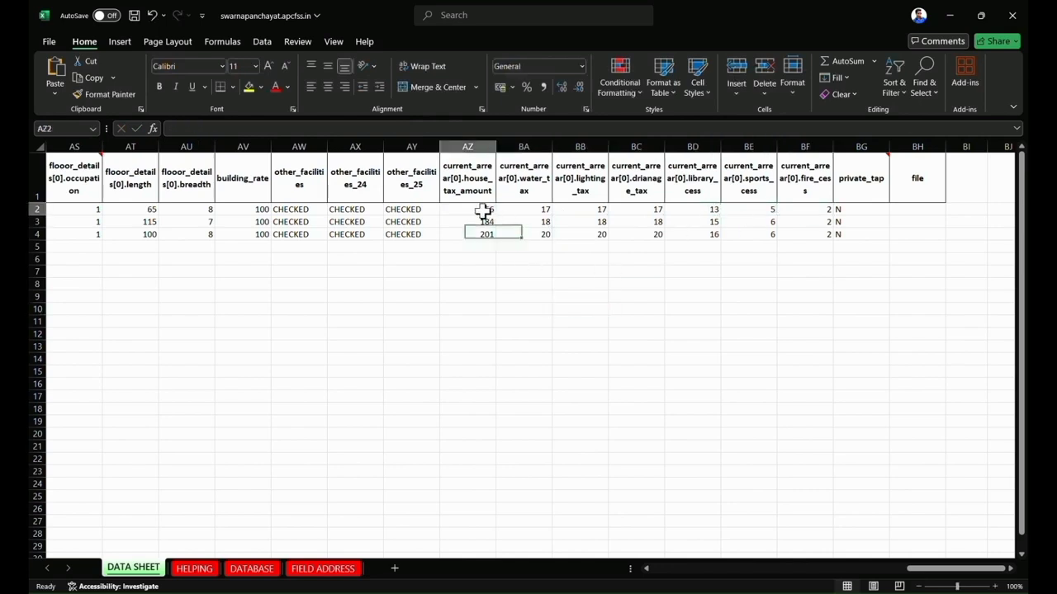
Change the water_tax formula in cell BA2 to =ROUND((AZ2*10/100),0).
left_click(534, 212)
double_click(534, 211)
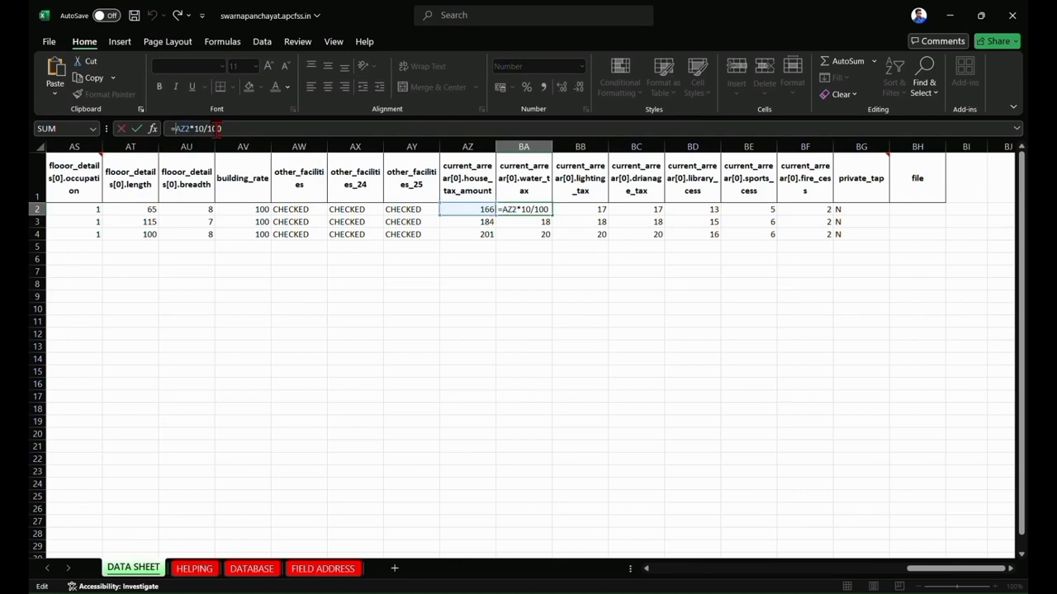
type("ROUND")
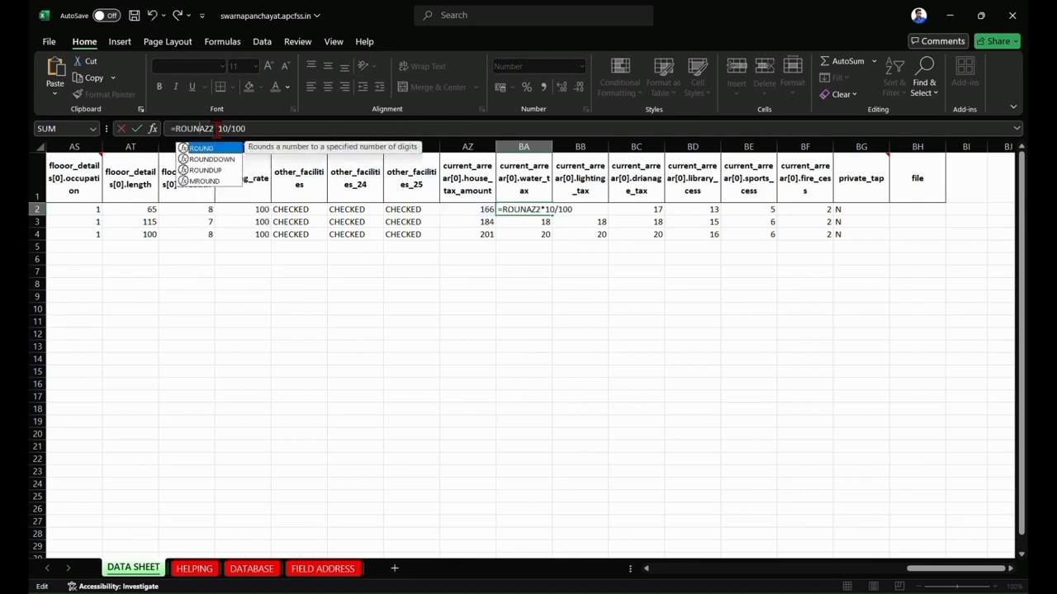
type("((")
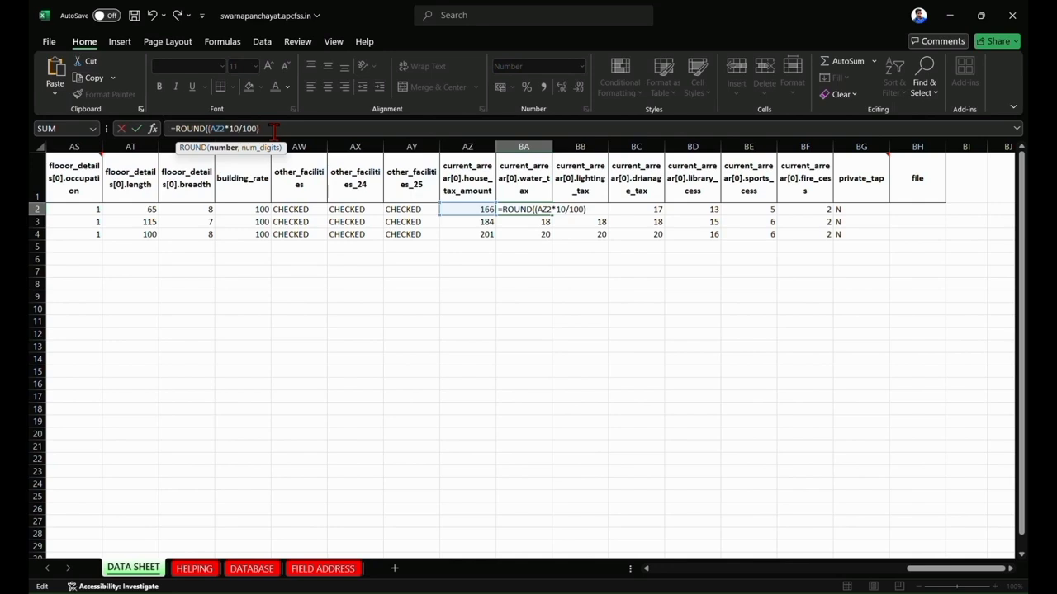
type(",)")
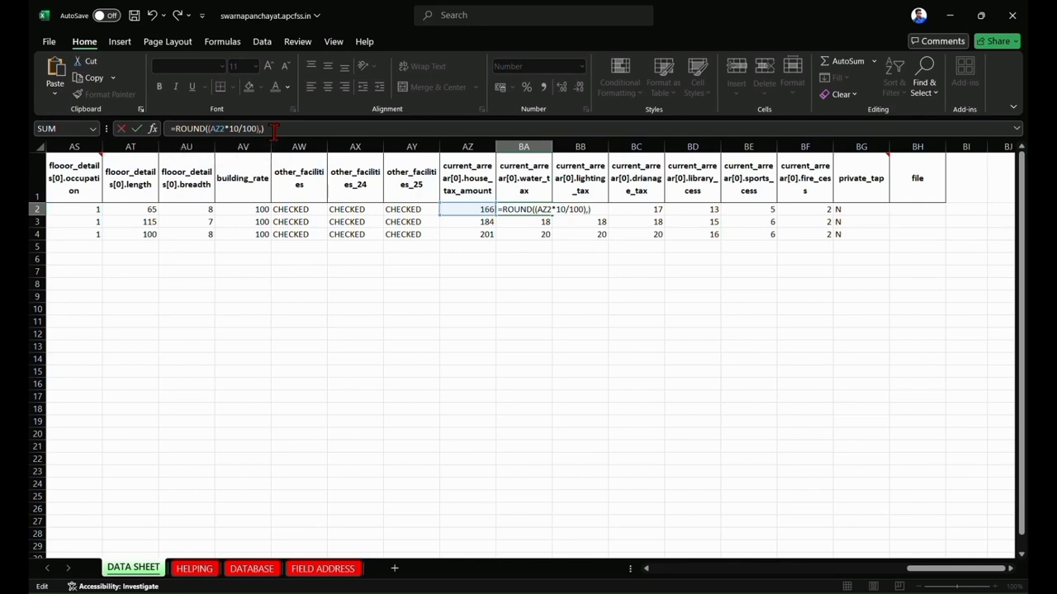
key("BackSpace")
type("0")
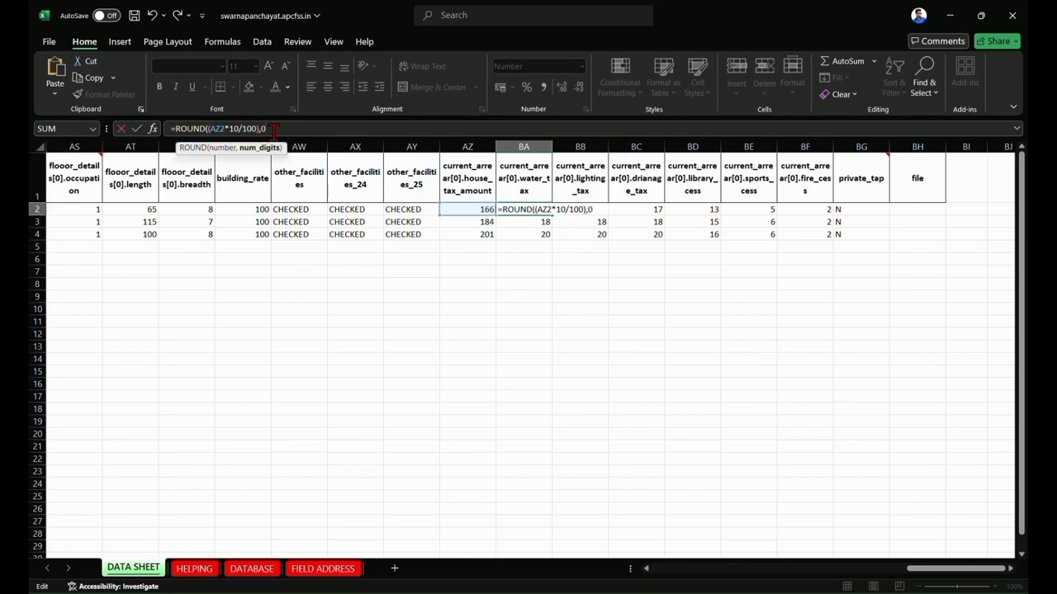
type(")")
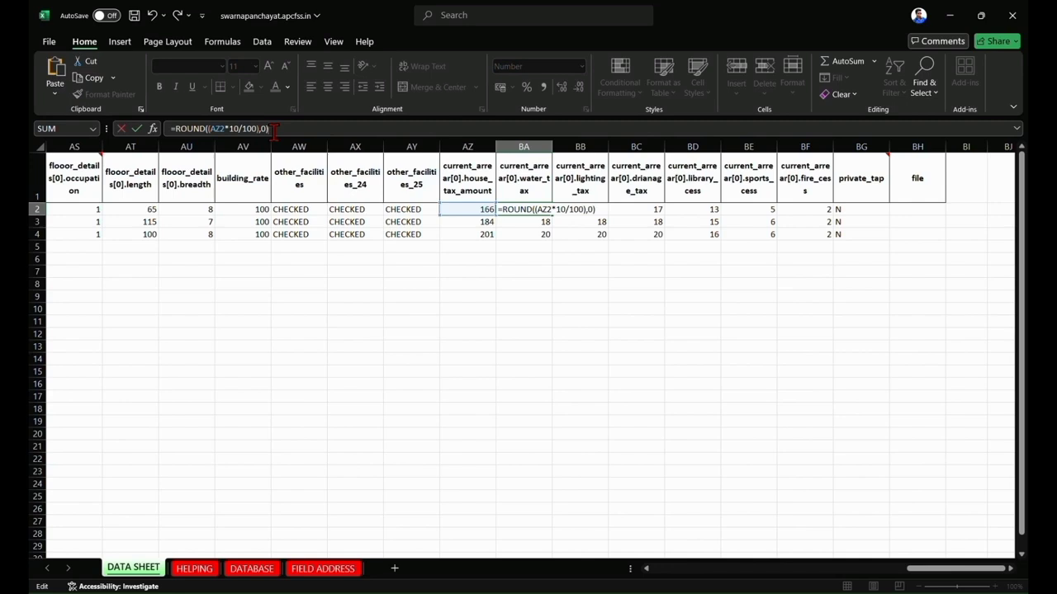
key("Return")
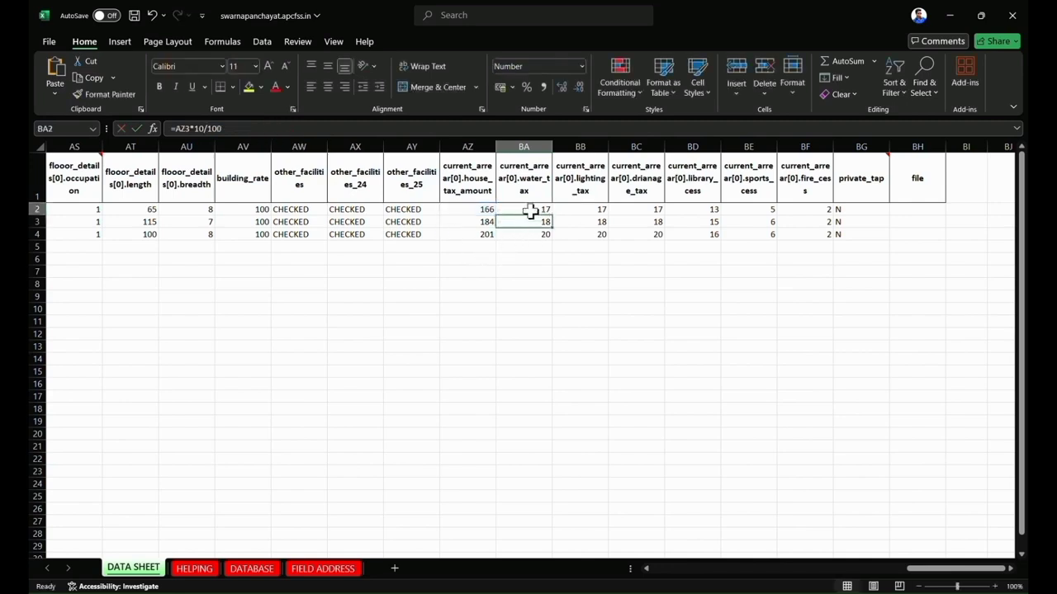
left_click(535, 211)
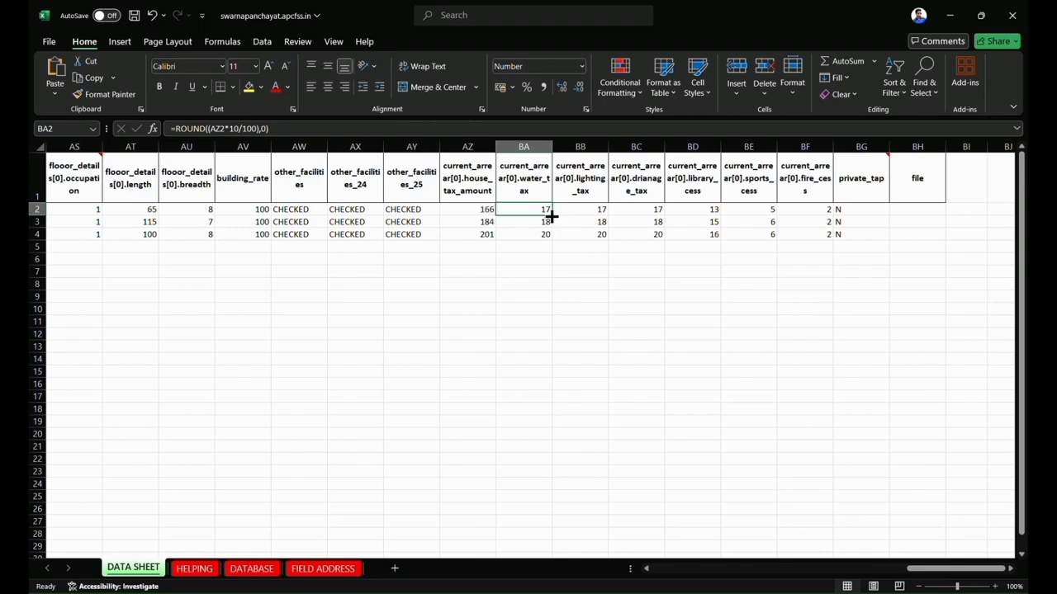
Compare the row 2 lighting tax, drainage tax and library cess formulas with the rounded water_tax formula.
left_click(593, 209)
left_click(636, 209)
left_click(685, 209)
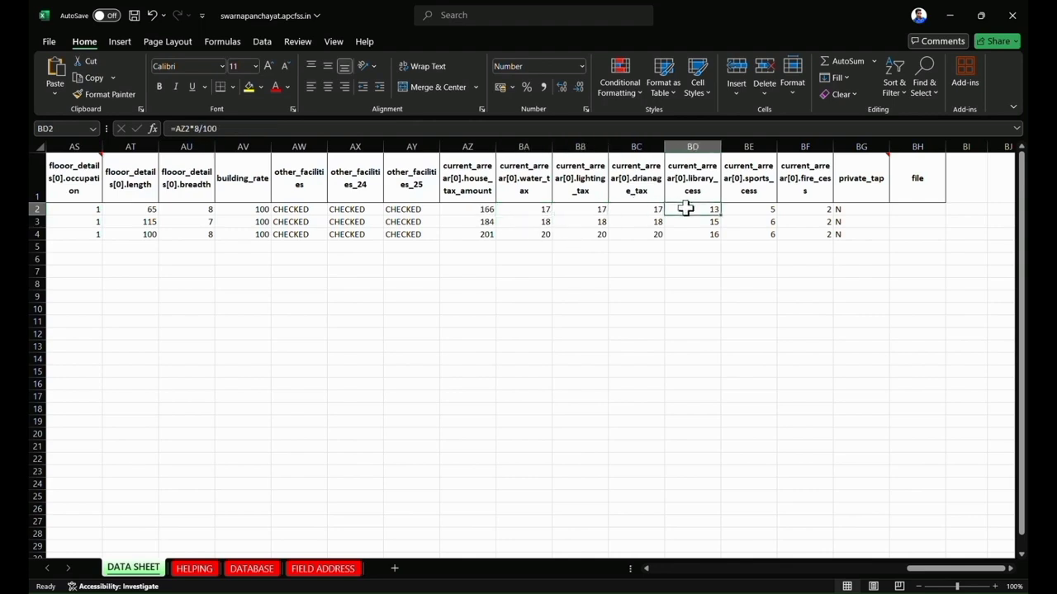
double_click(546, 209)
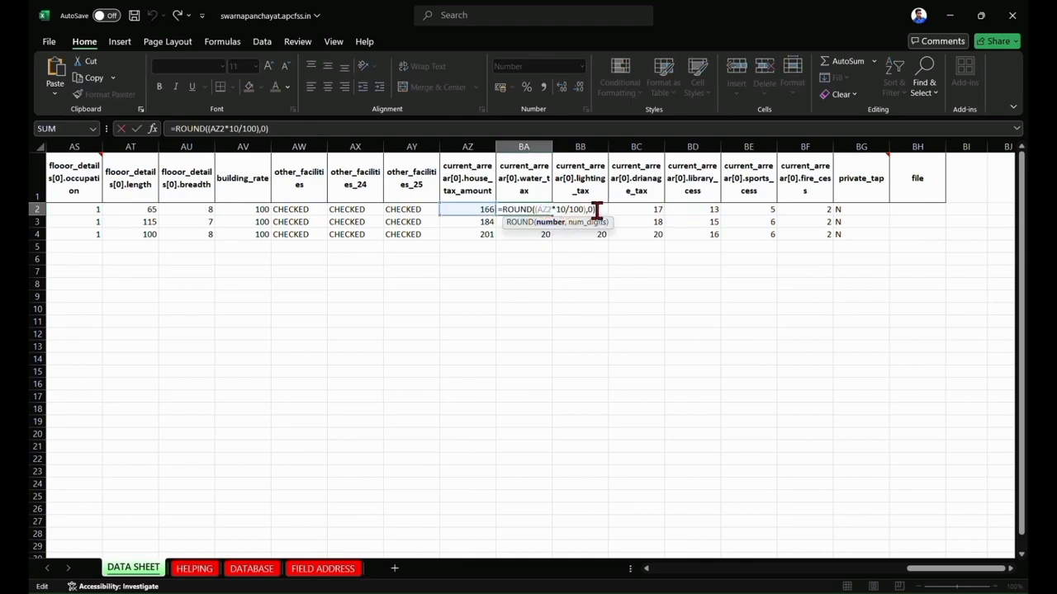
left_click(621, 270)
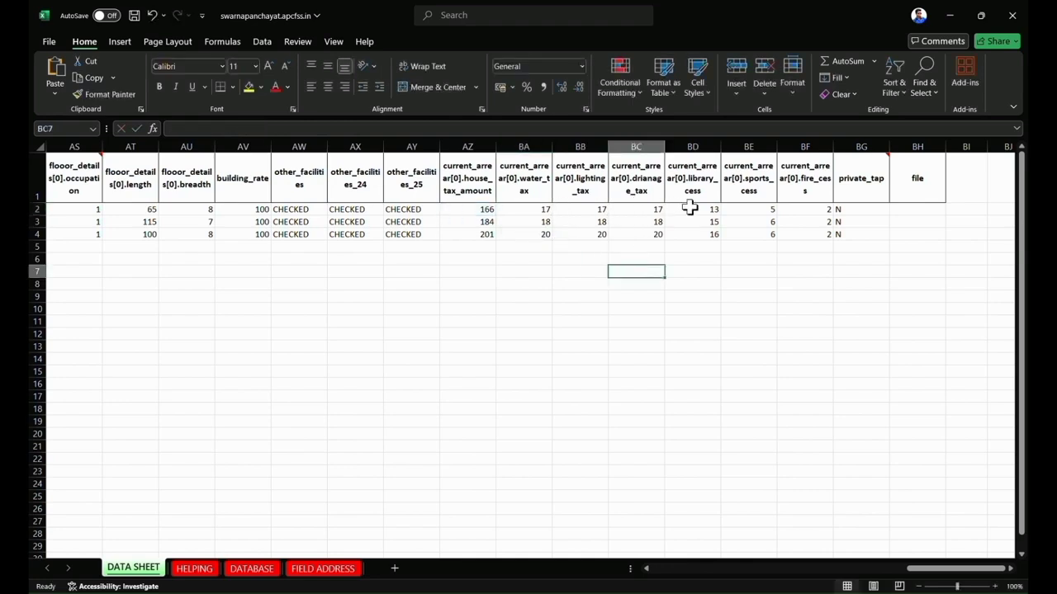
Change the library_cess formula in cell BD2 to =AZ2*8/BE5100.
left_click(689, 208)
double_click(699, 210)
left_click(754, 213)
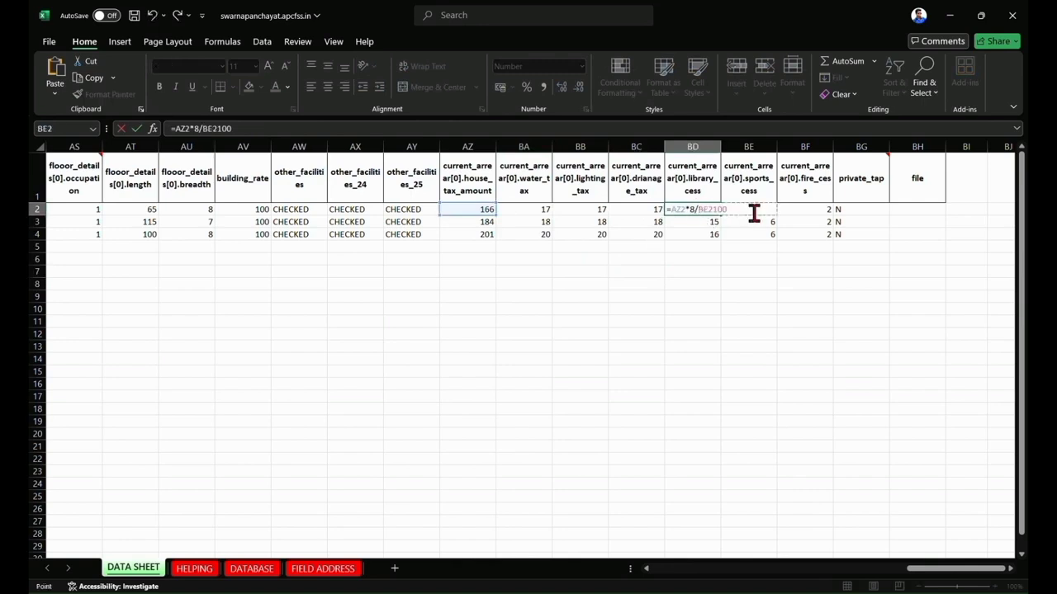
left_click(751, 246)
left_click(764, 208)
left_click(753, 262)
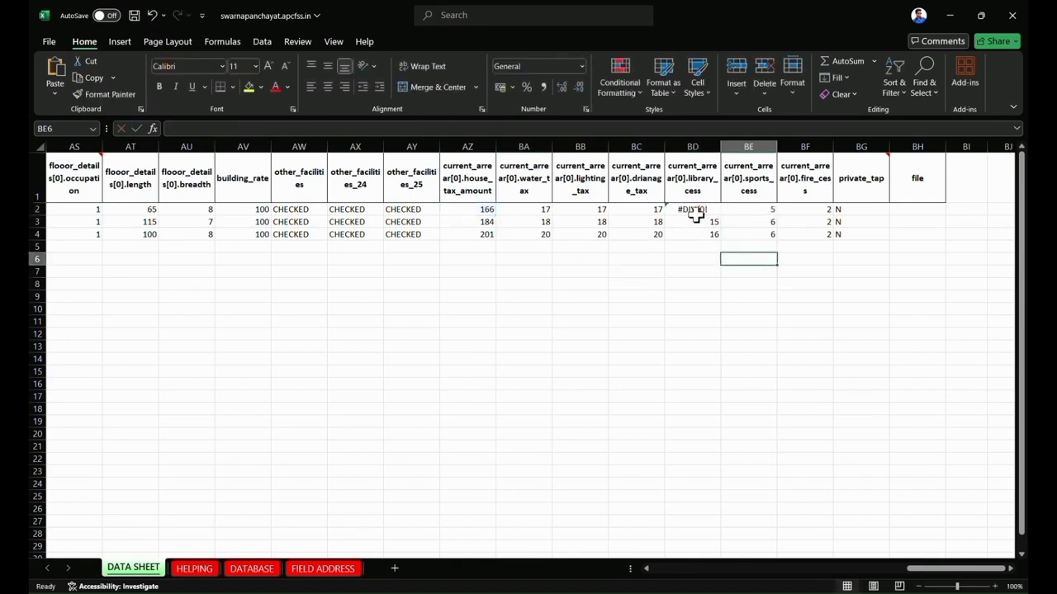
left_click(696, 213)
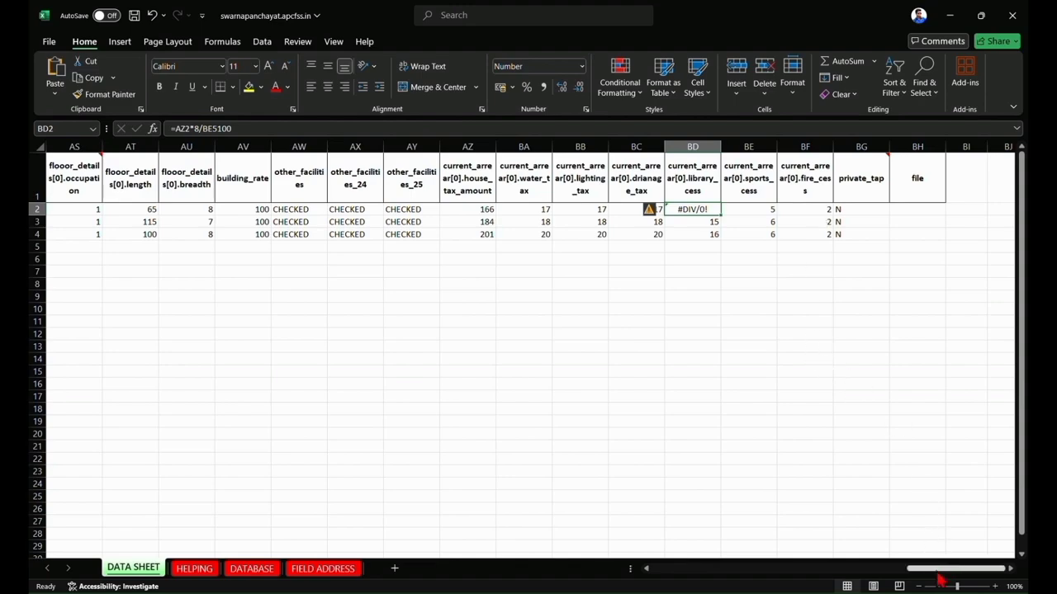
Return to the first columns of the DATA SHEET and select the entire heading row starting at panch_secretariat_id.
left_click_drag(939, 569, 649, 569)
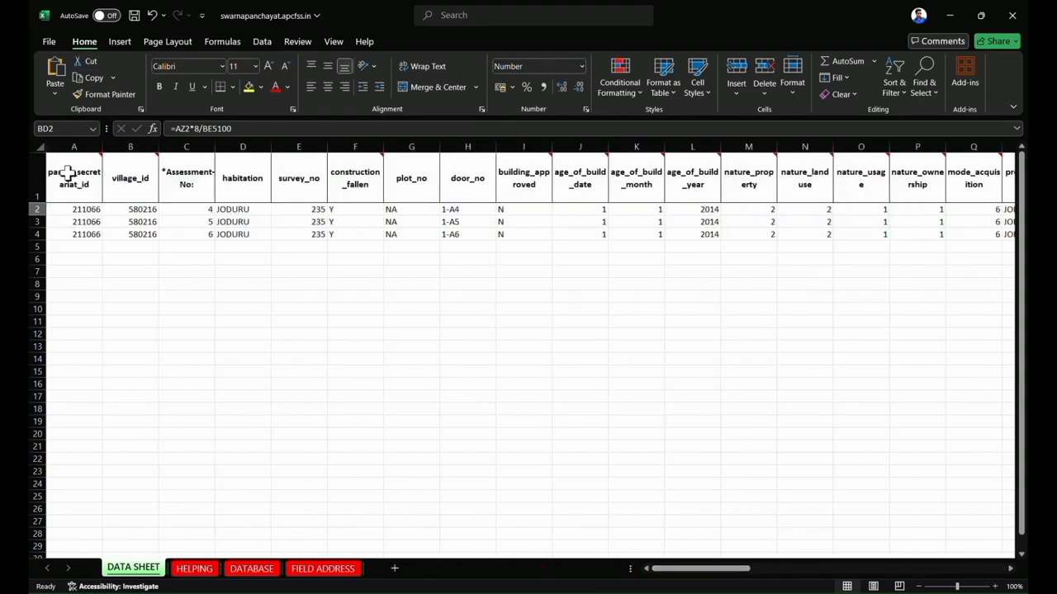
left_click_drag(68, 175, 680, 585)
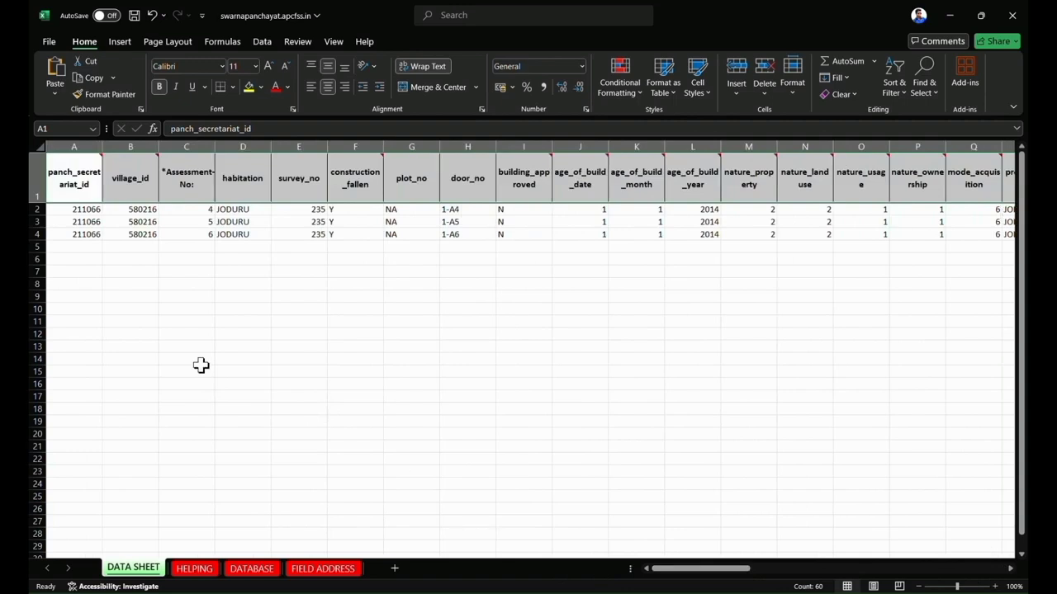
Switch to the browser and review the HOUSE TAX DATA form's questions again.
left_click(724, 593)
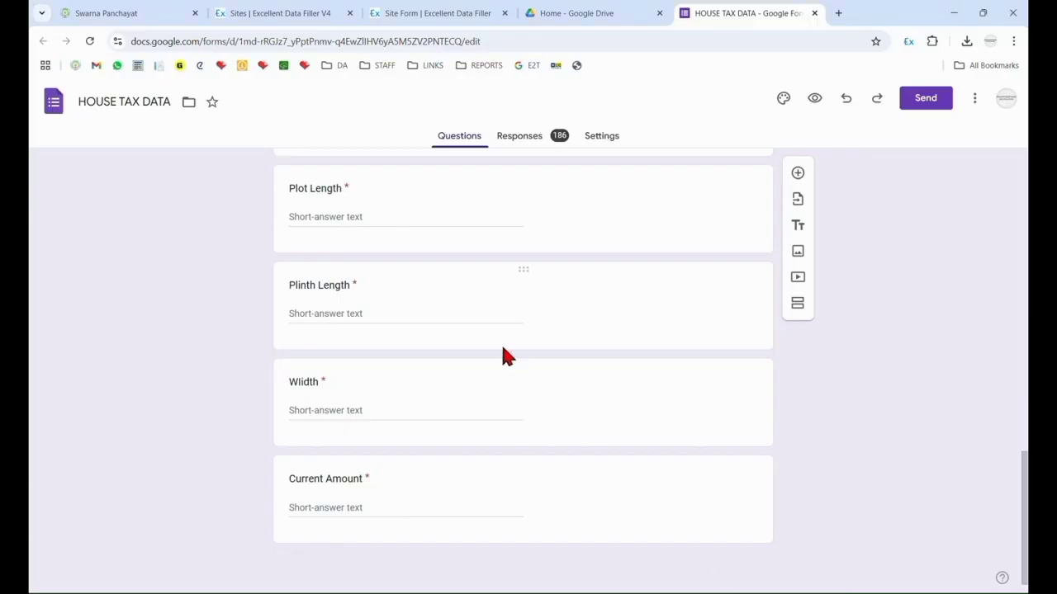
scroll(503, 350, "up", 15)
scroll(504, 350, "down", 8)
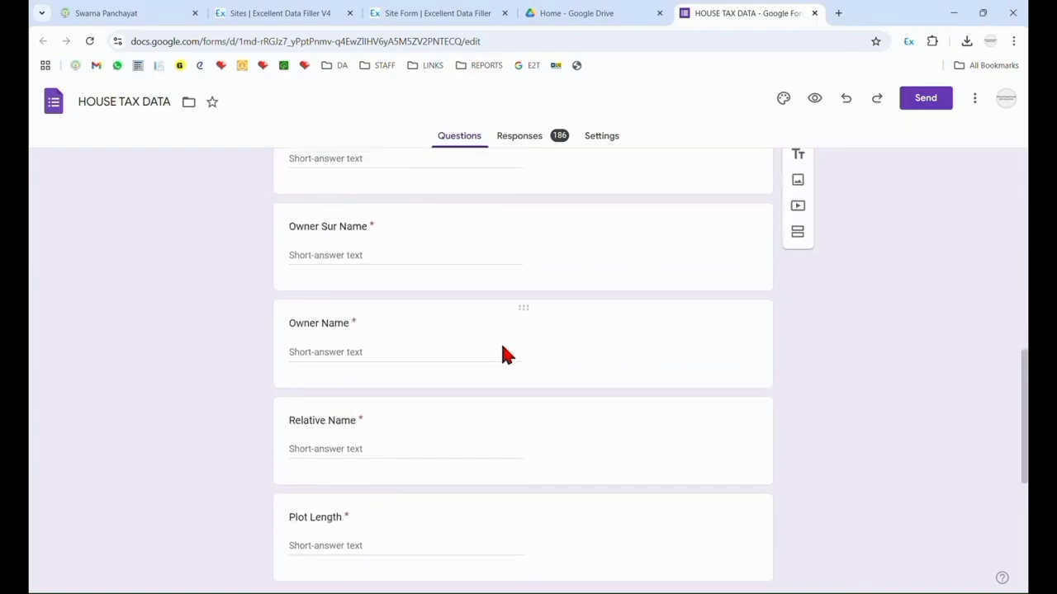
scroll(502, 353, "down", 4)
scroll(502, 353, "up", 9)
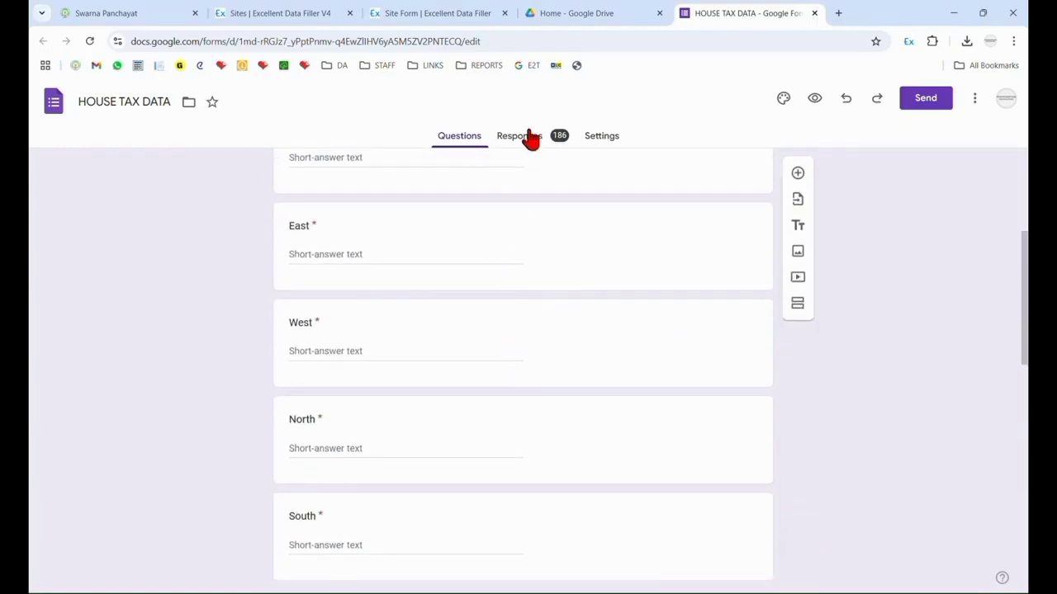
Open the form's responses in the linked spreadsheet and look over the collected assessment columns.
left_click(529, 139)
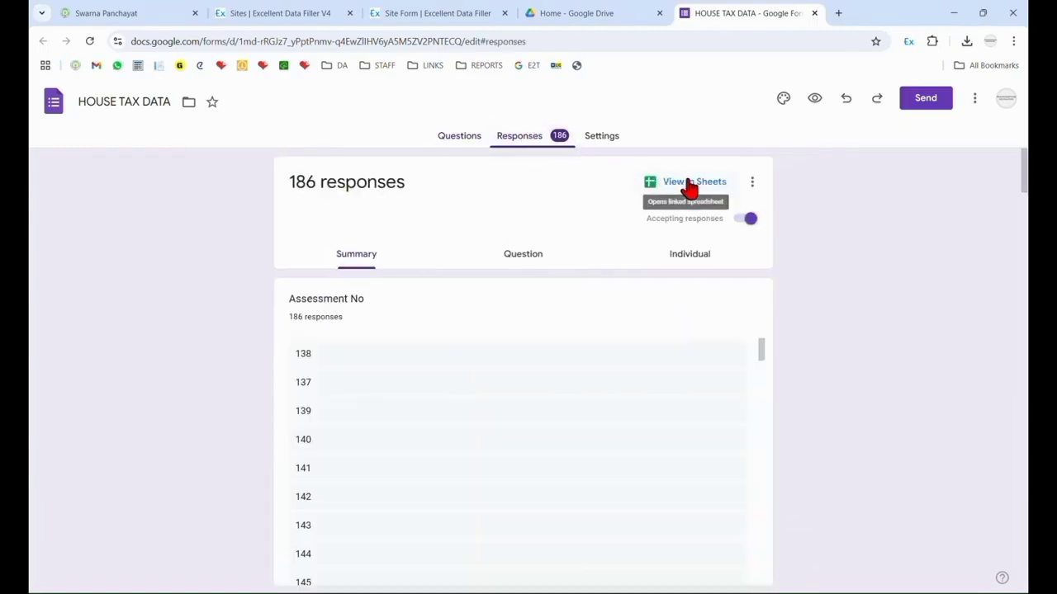
left_click(688, 185)
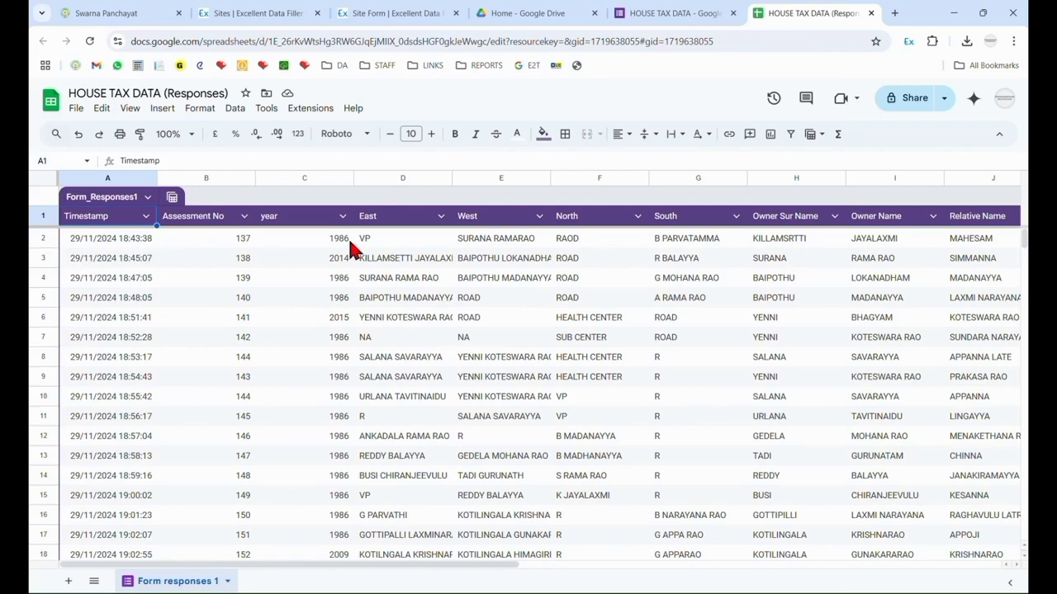
left_click_drag(496, 568, 293, 584)
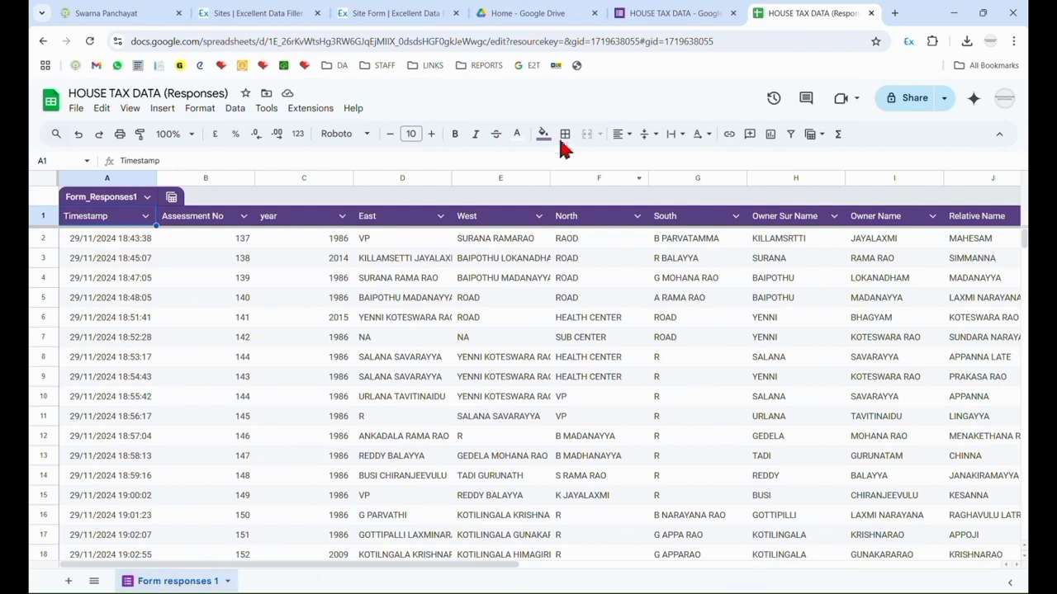
Switch to Excellent Data Filler, open the Swarna Panchayat site for editing, and check its Excel data.
left_click(279, 12)
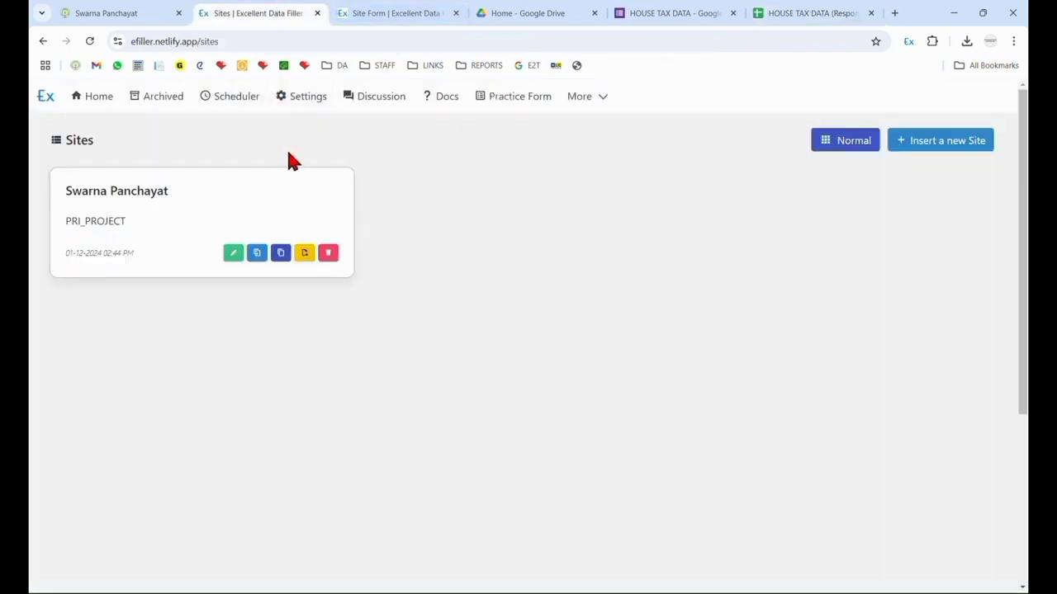
left_click(234, 256)
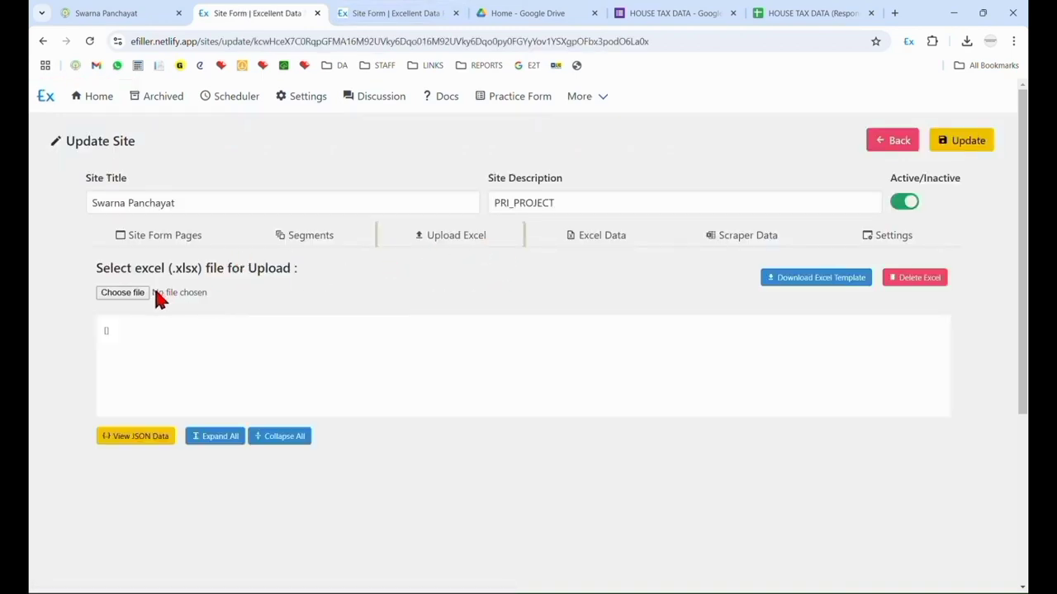
left_click(127, 295)
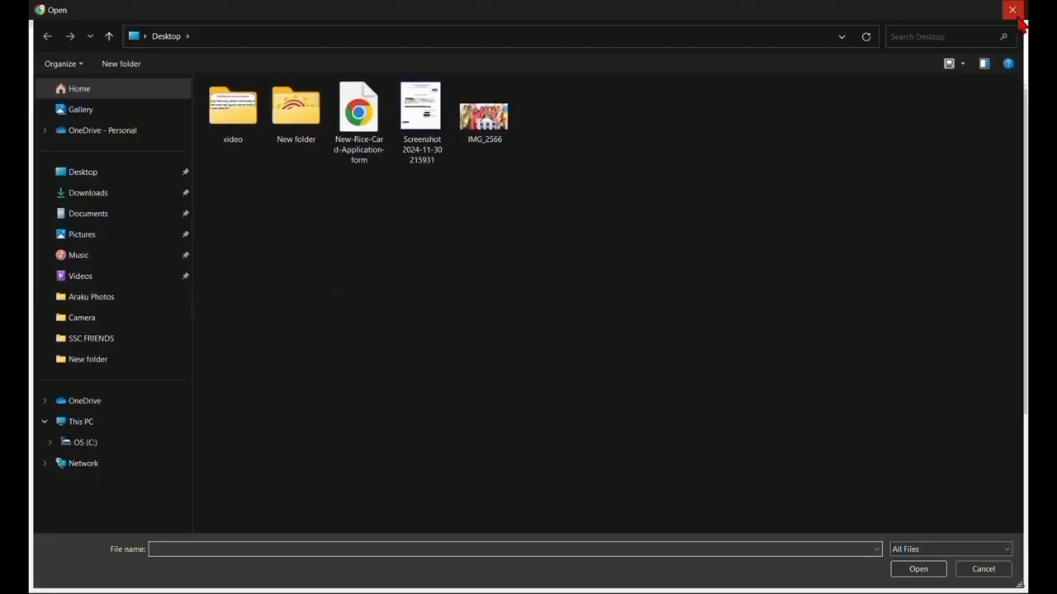
left_click(1012, 10)
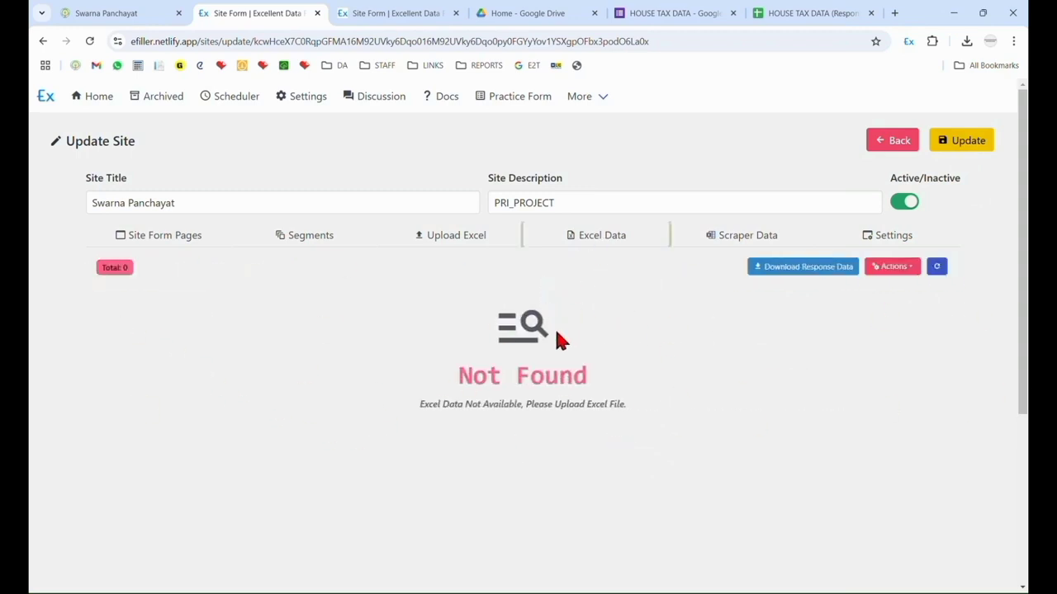
mouse_move(608, 593)
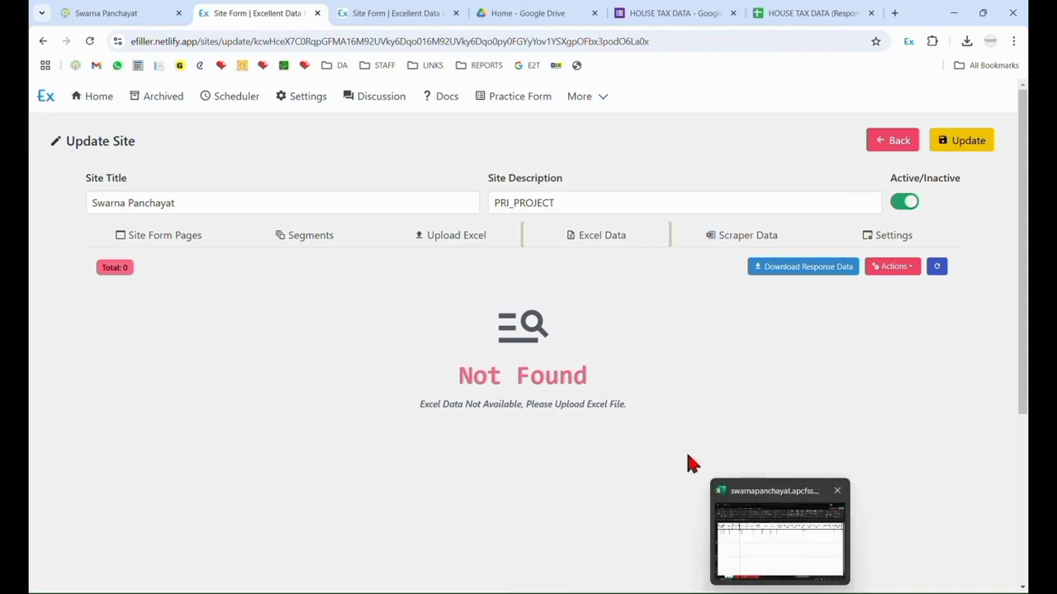
Upload the swarnapanchayat.apcfss.in.xlsx workbook from the Telegram Desktop folder in Downloads, save the site update, and show the imported Excel data.
left_click(458, 241)
left_click(140, 297)
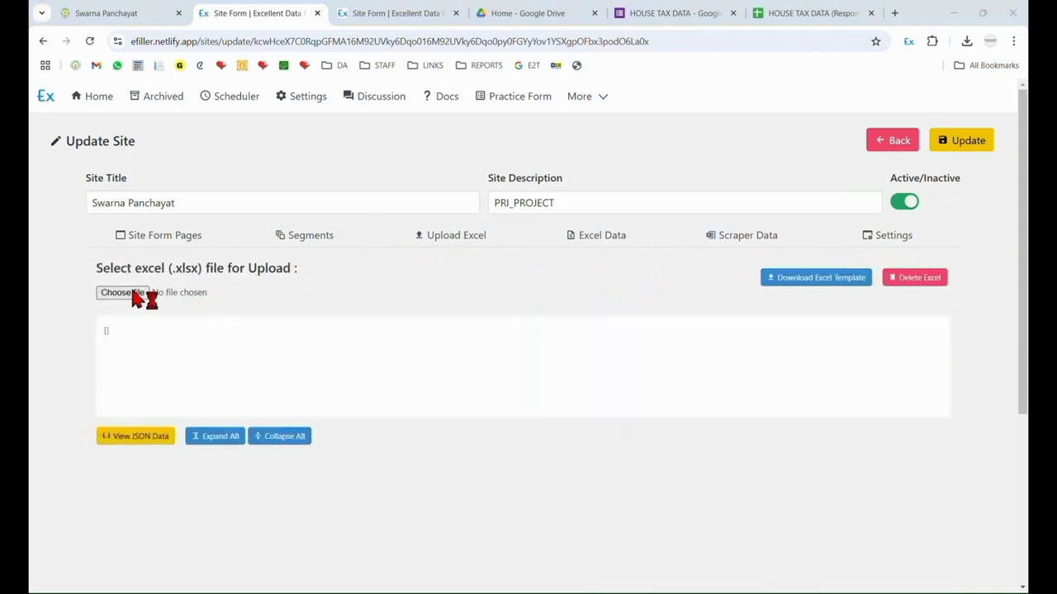
left_click(85, 197)
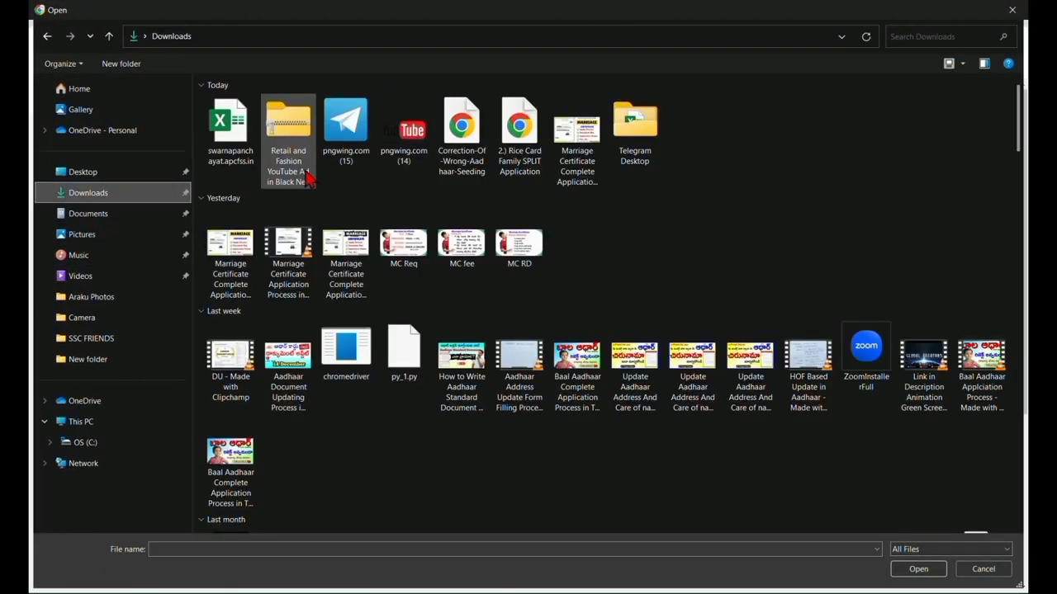
left_click(288, 128)
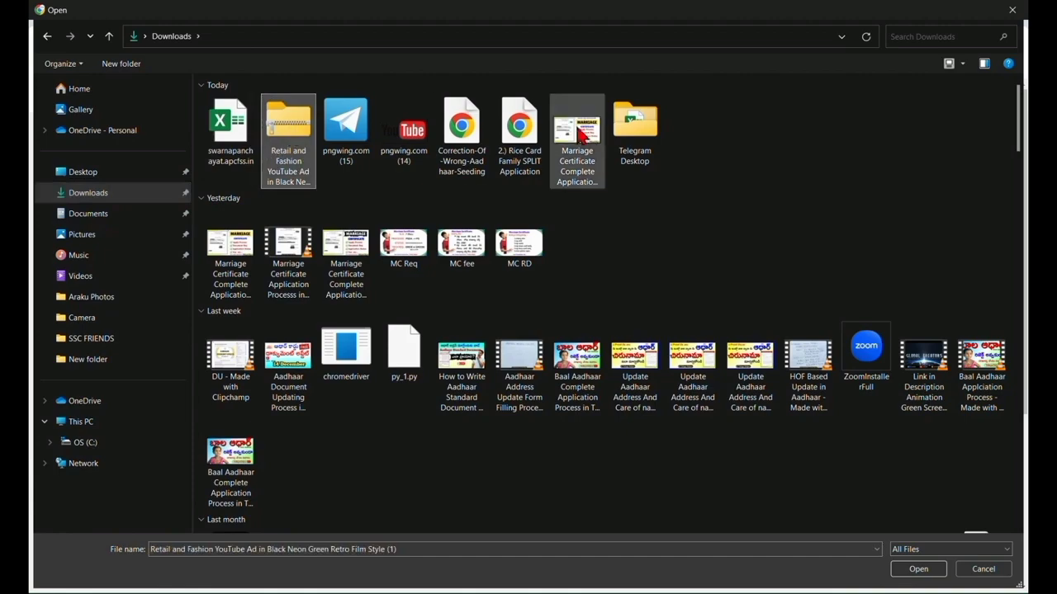
double_click(632, 125)
double_click(239, 125)
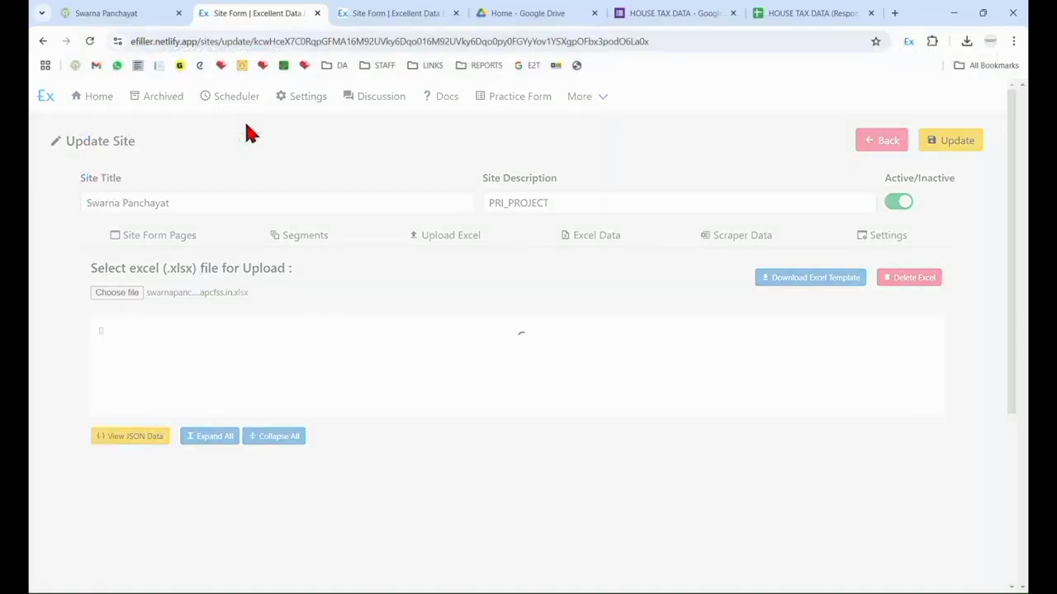
left_click(964, 142)
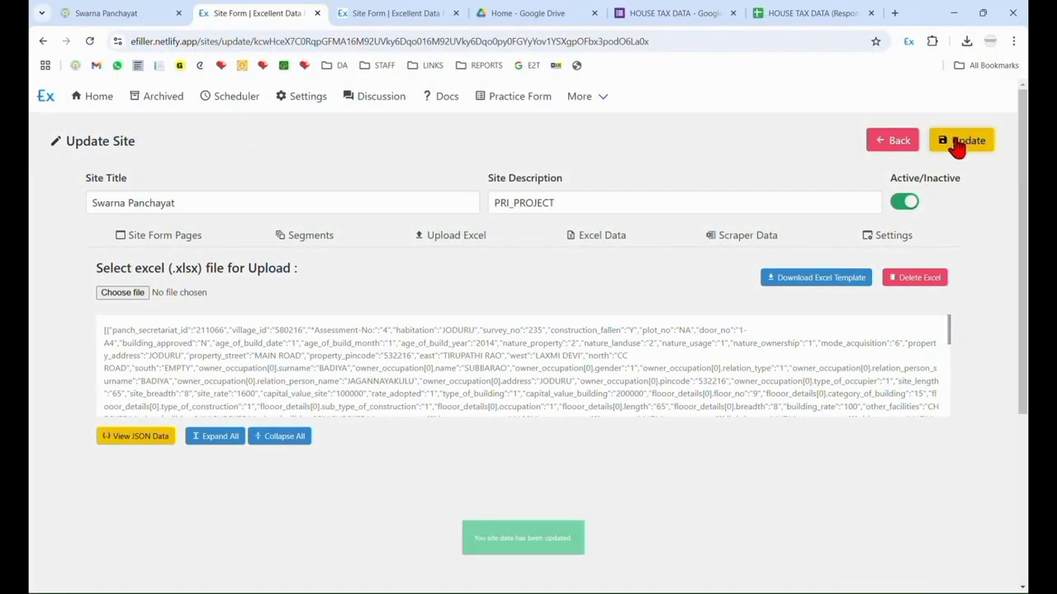
left_click(609, 244)
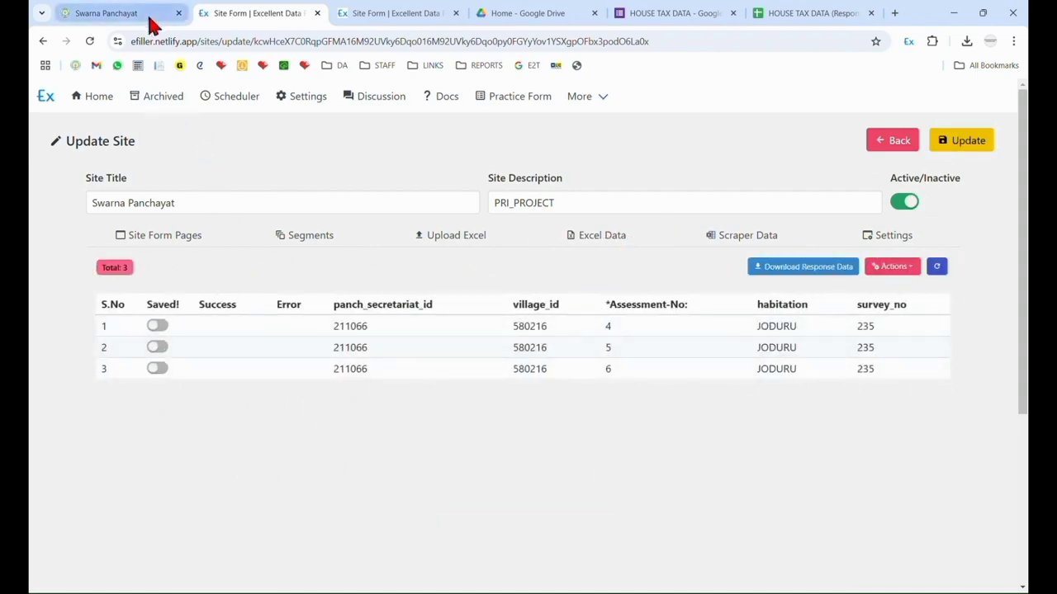
On the Swarna Panchayat site, leave the filled assessment, open a blank Details Entry Form, and look over its Property Details fields.
left_click(112, 11)
scroll(689, 369, "up", 3)
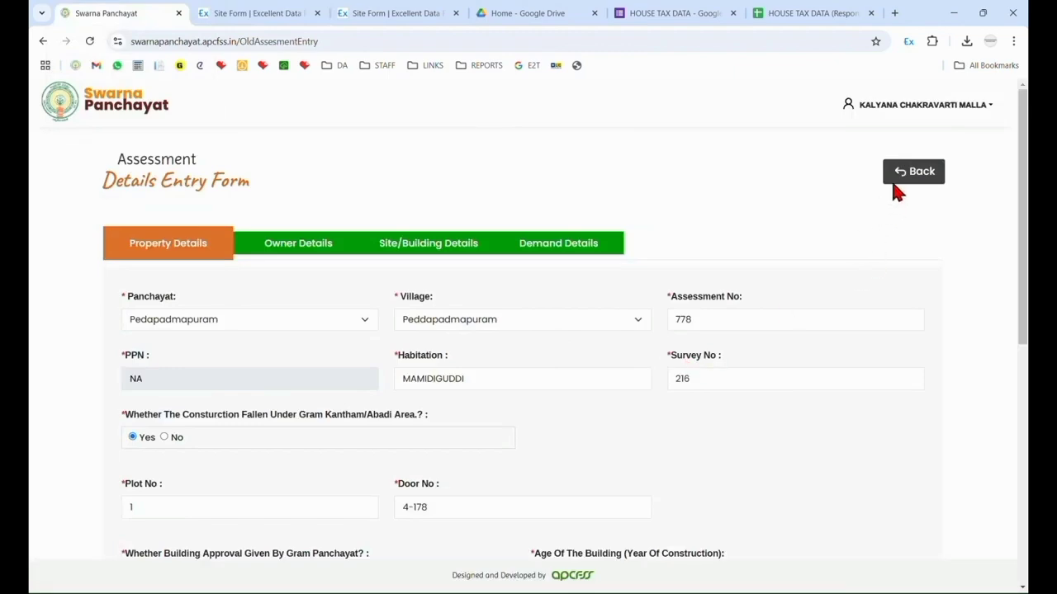
left_click(918, 172)
left_click(120, 219)
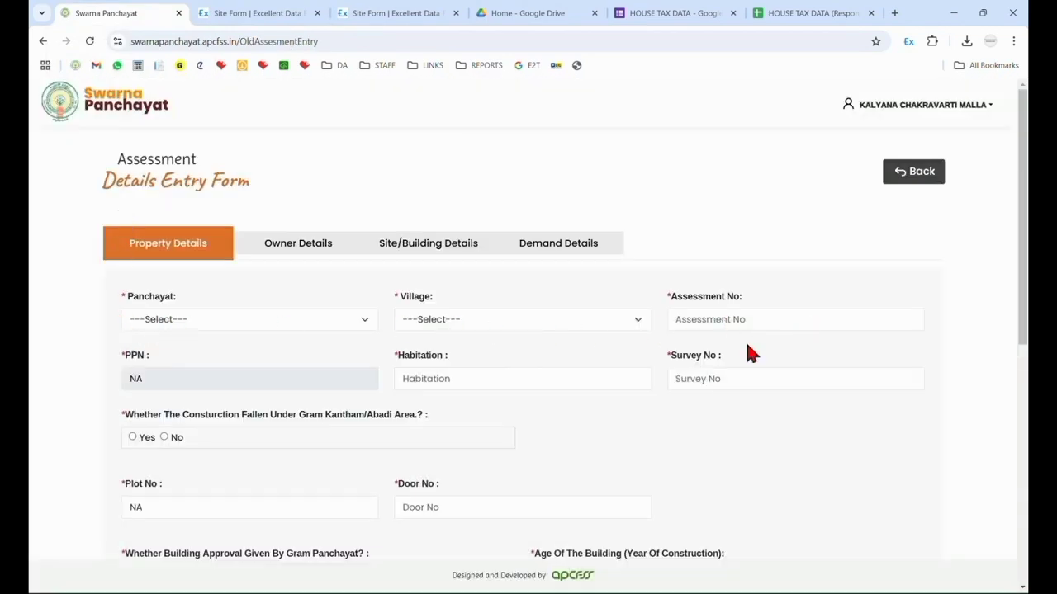
scroll(684, 412, "down", 5)
scroll(686, 418, "up", 3)
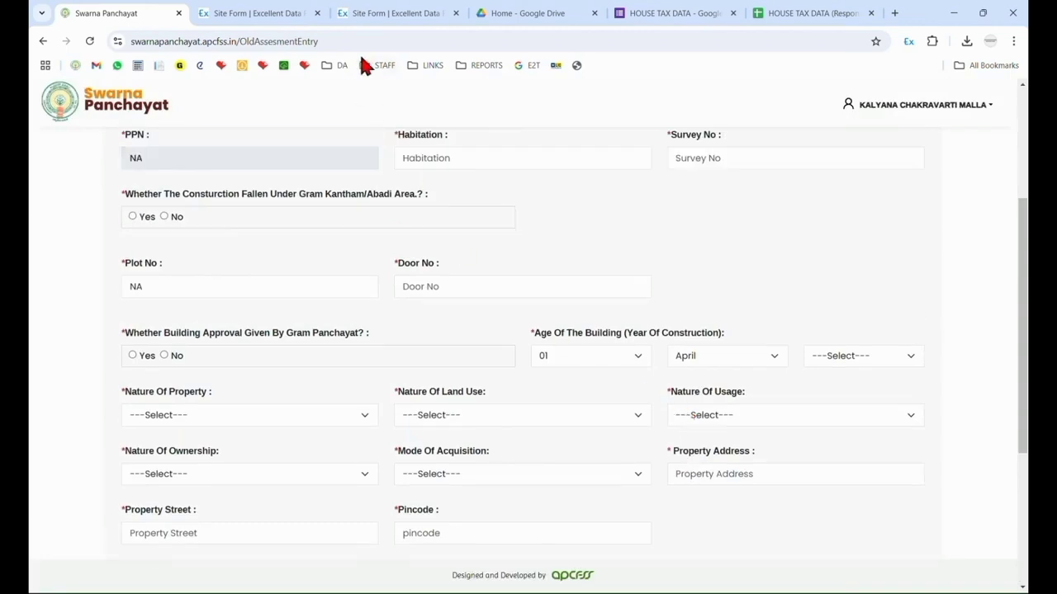
scroll(522, 381, "up", 3)
scroll(712, 372, "down", 6)
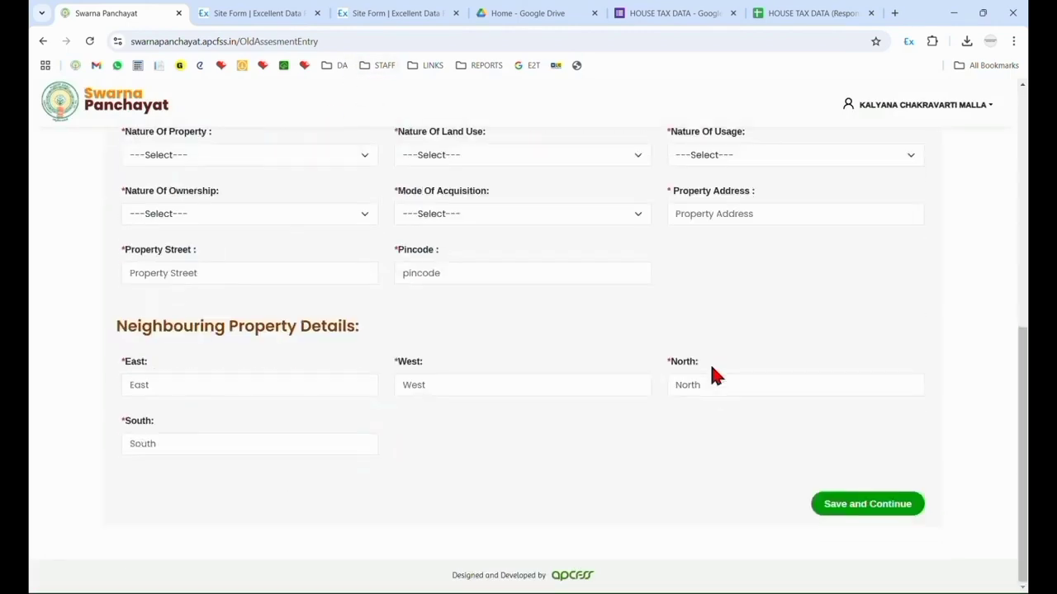
scroll(712, 372, "up", 6)
Return to the site's Excel data, try the Saved switch on the first record, and highlight that record's values.
left_click(408, 17)
left_click(294, 11)
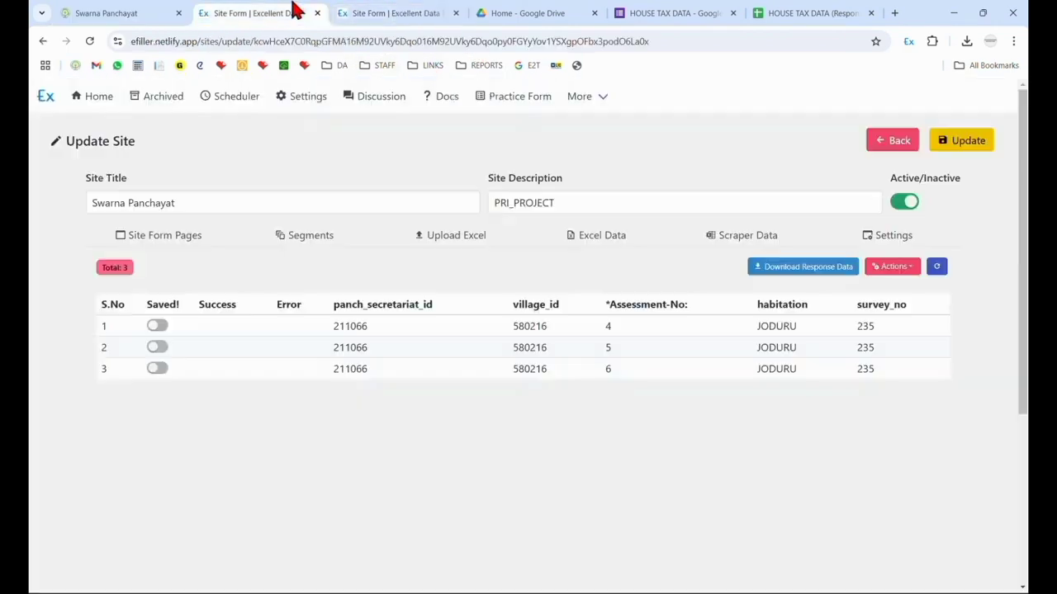
left_click(156, 327)
left_click(155, 327)
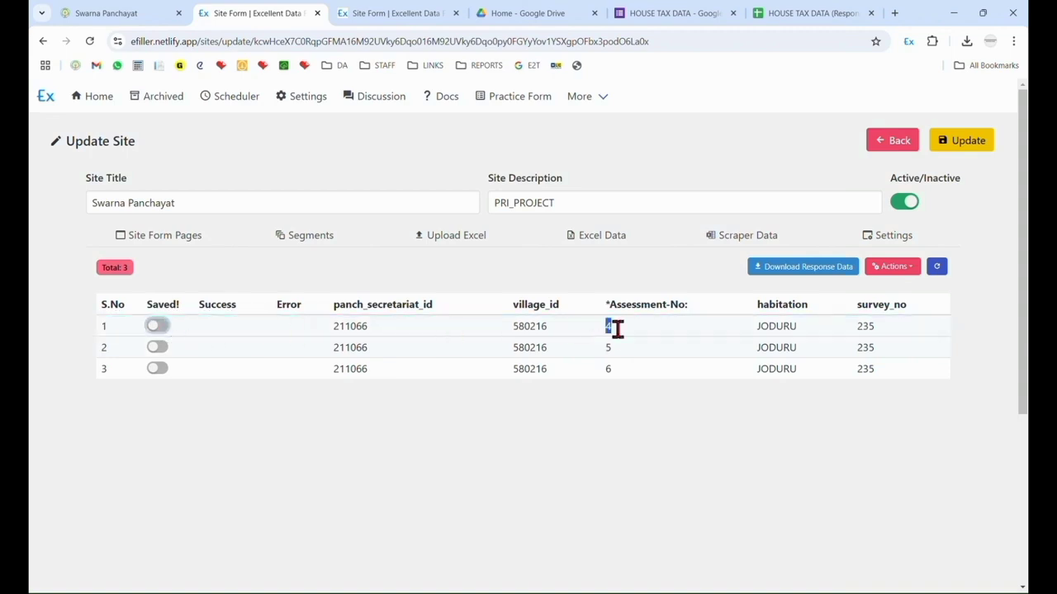
left_click_drag(639, 324, 449, 353)
left_click(493, 401)
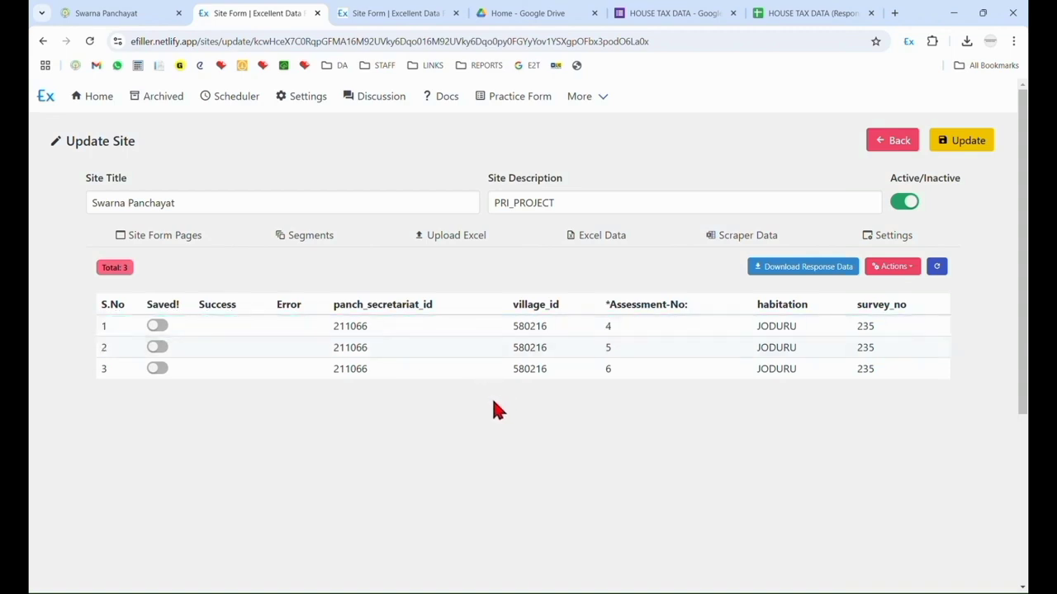
left_click_drag(312, 337, 906, 326)
left_click(233, 495)
Check the blank assessment form, and in the site's Excel data mark the first record as saved and update the site.
left_click(105, 12)
scroll(688, 349, "down", 3)
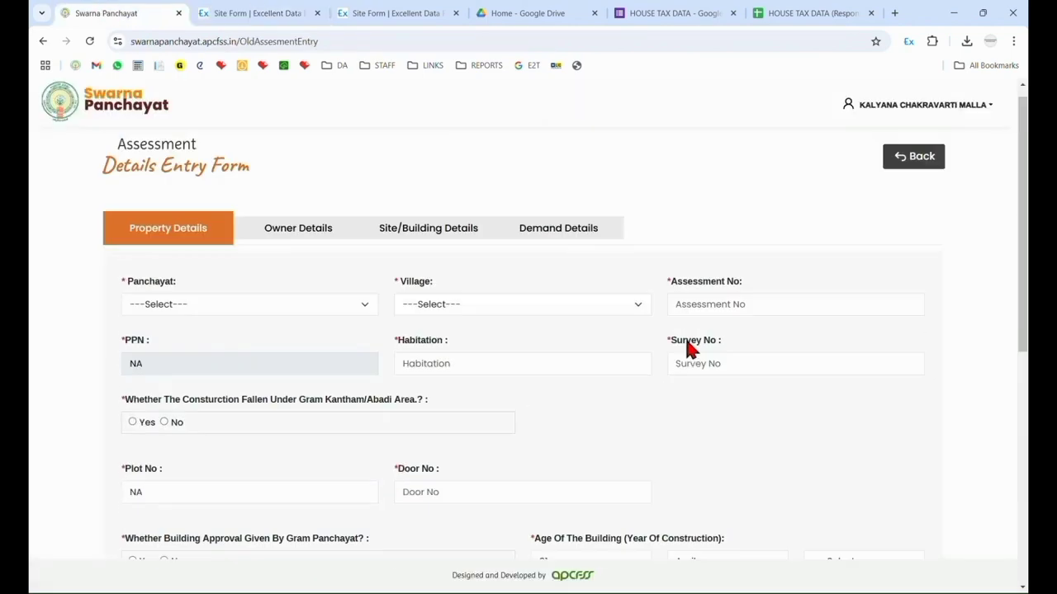
left_click(268, 12)
left_click(159, 328)
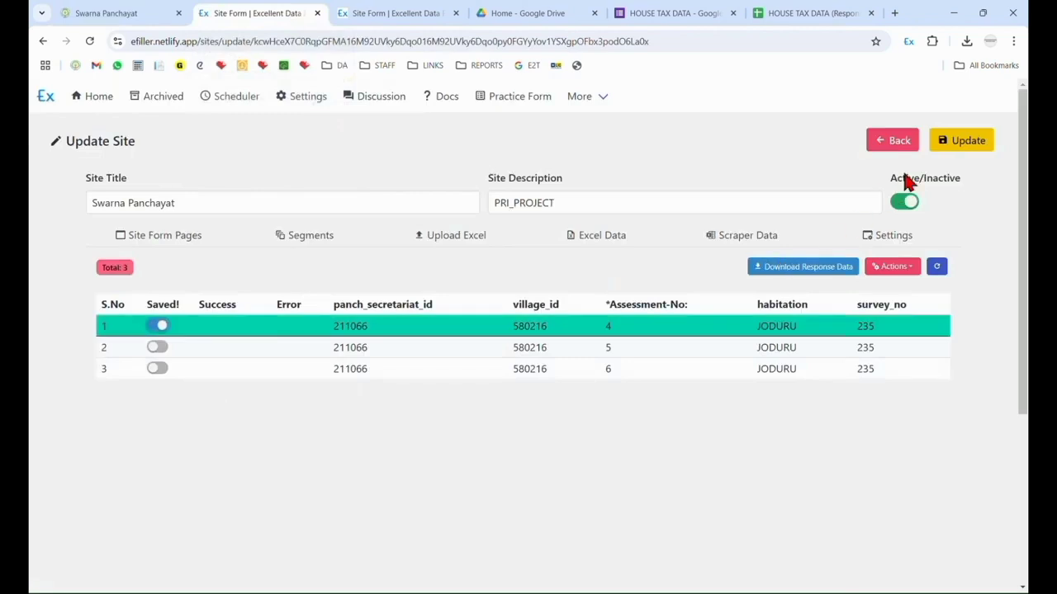
left_click(955, 151)
Compare the second record in the site's Excel data with the fields of the blank assessment form.
left_click(157, 15)
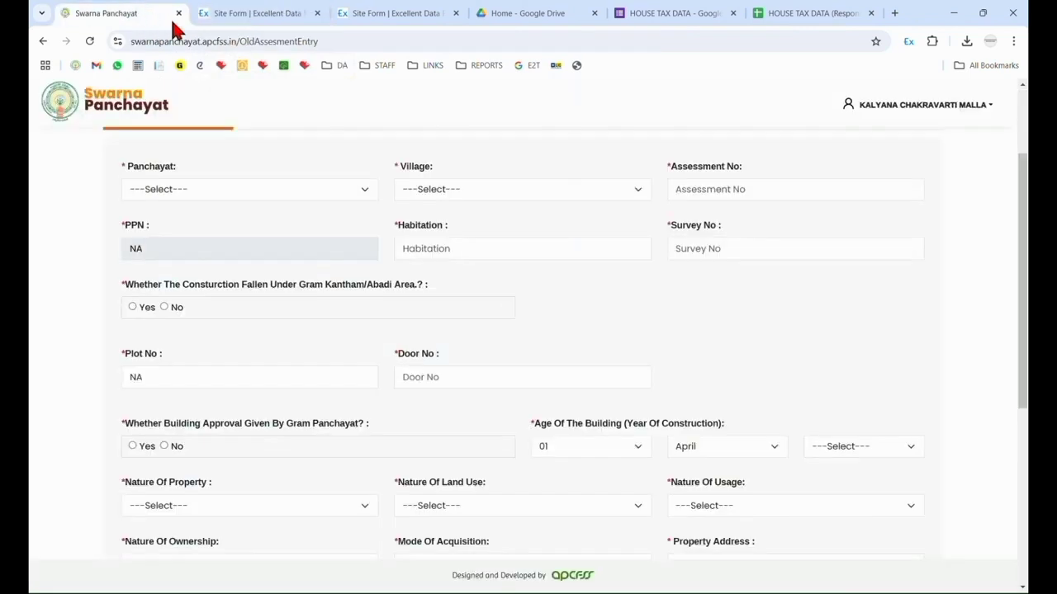
scroll(495, 404, "up", 3)
left_click(233, 12)
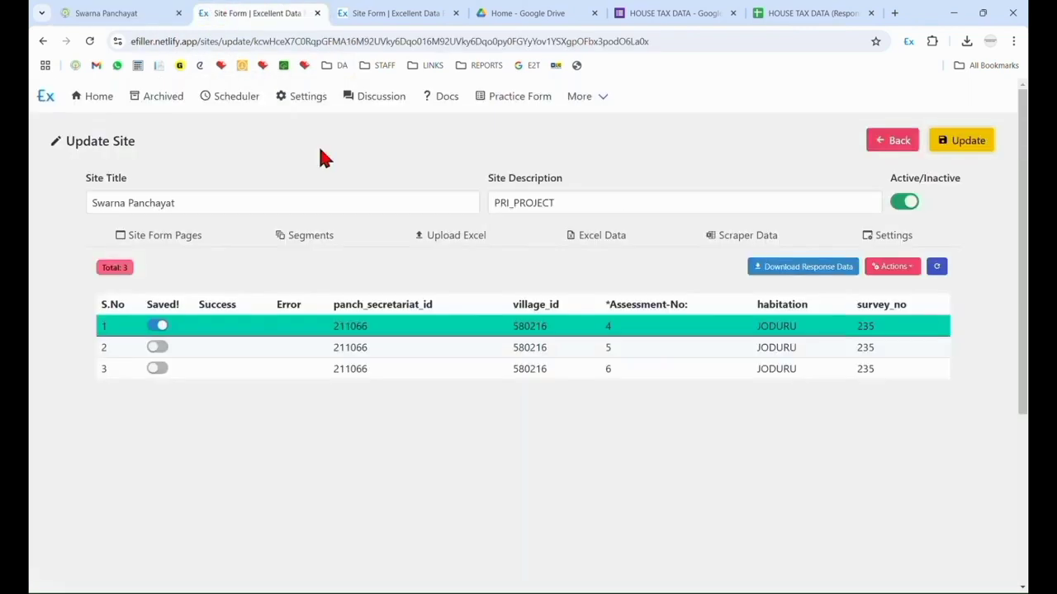
left_click_drag(140, 354, 726, 361)
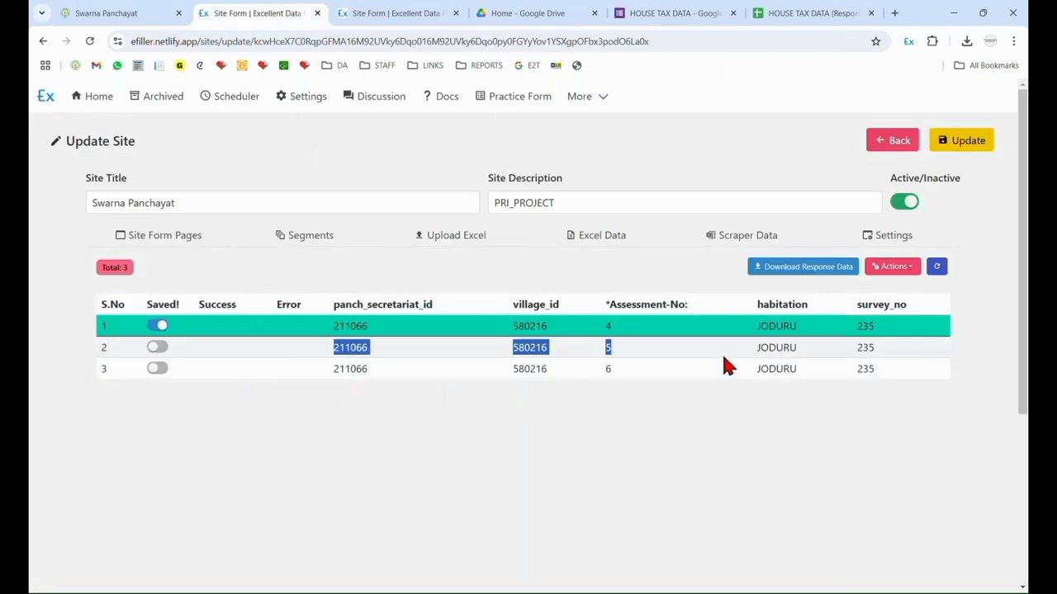
left_click(124, 12)
scroll(520, 421, "down", 3)
scroll(525, 485, "up", 3)
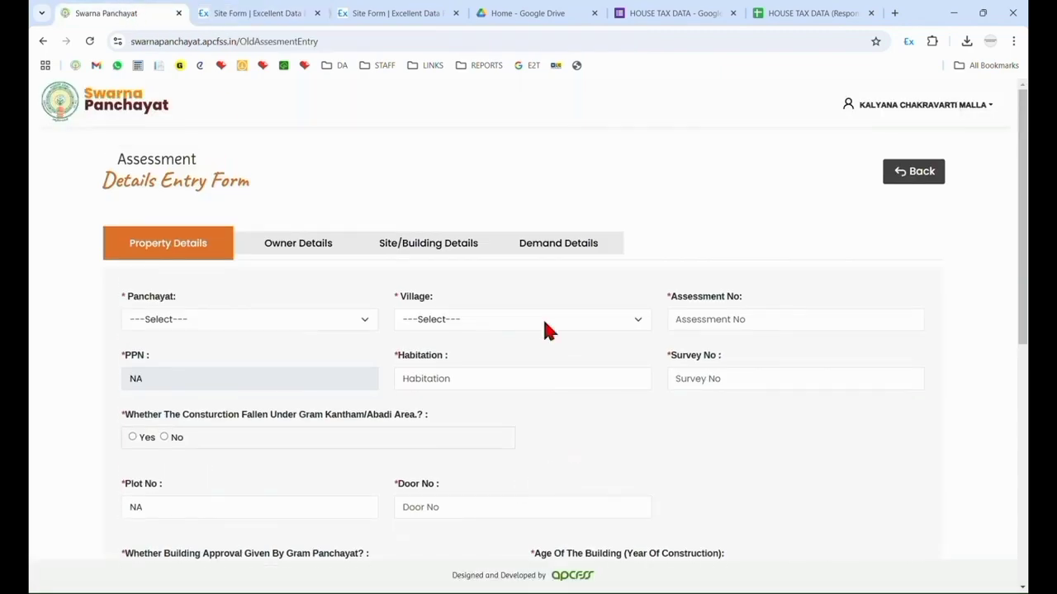
scroll(826, 496, "down", 4)
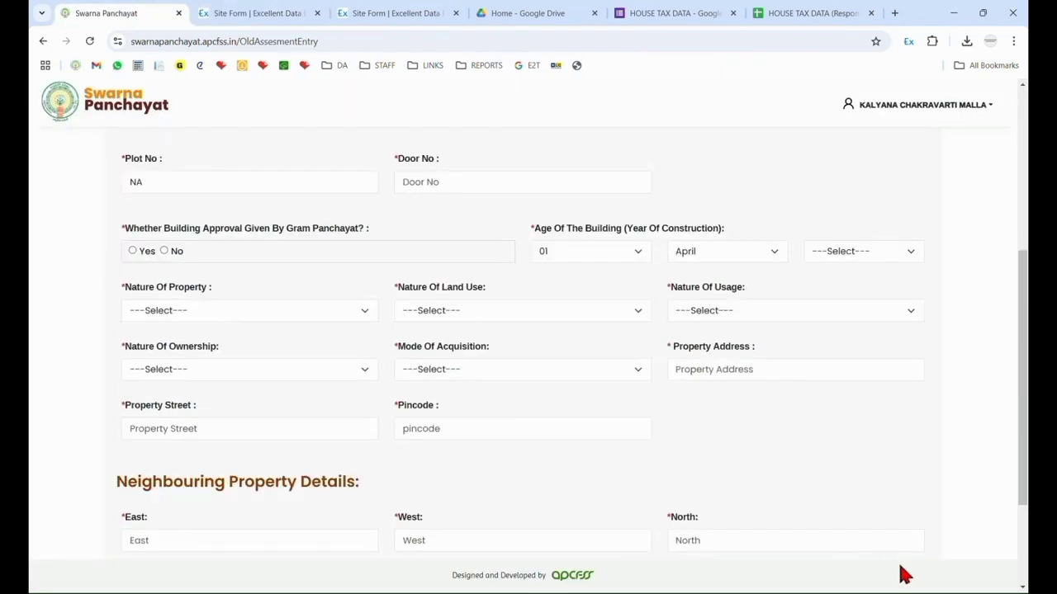
Mark the second record as saved in the site's Excel data and update the site.
left_click(248, 13)
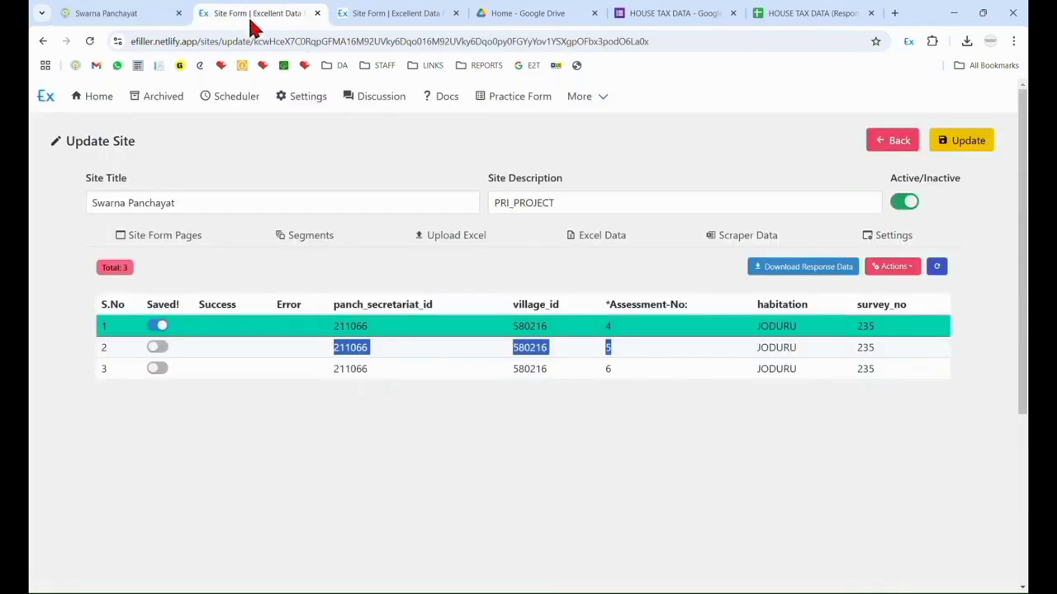
left_click(158, 348)
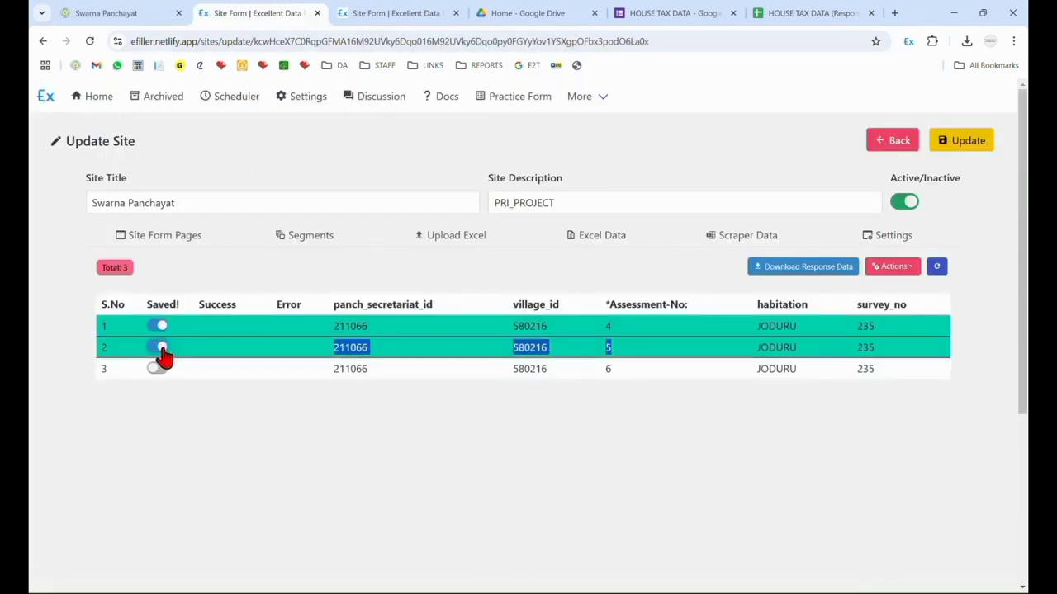
left_click(962, 140)
Look over the blank assessment form again, and revisit the site's Excel data and the HOUSE TAX DATA responses.
left_click(128, 13)
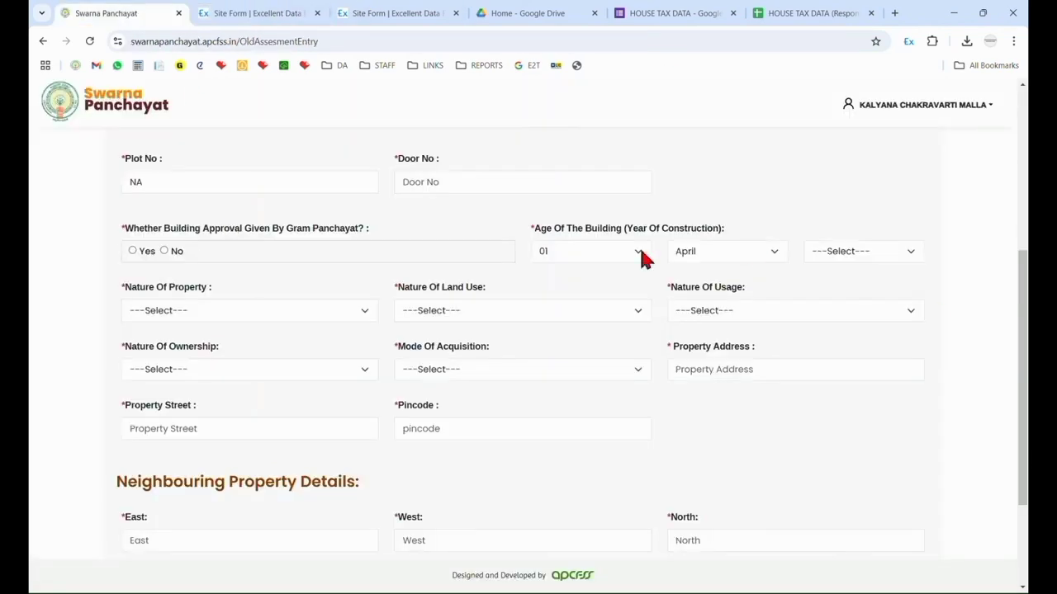
scroll(609, 405, "down", 2)
scroll(610, 443, "up", 4)
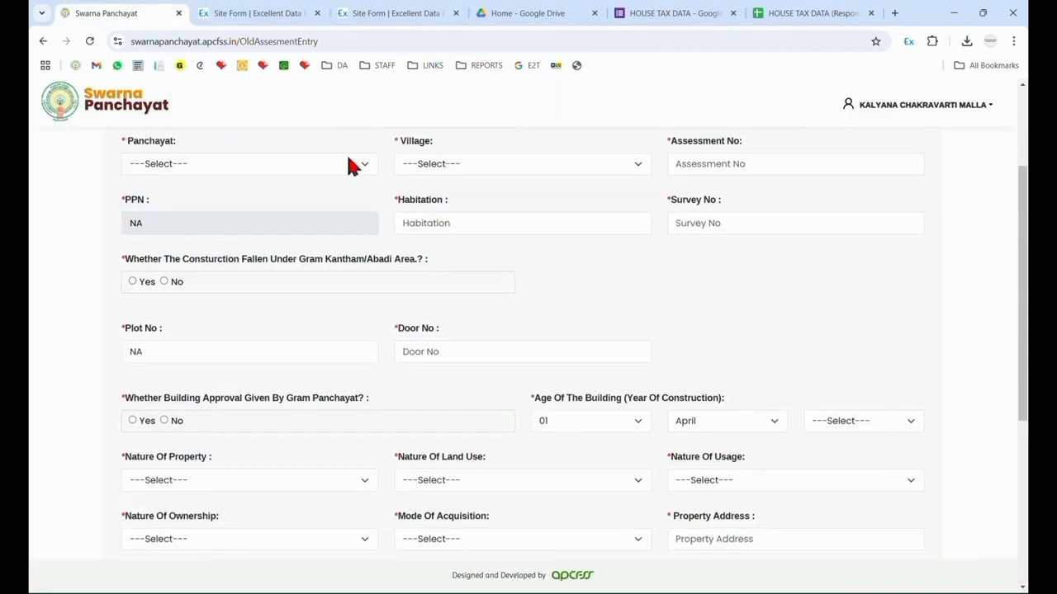
left_click(304, 12)
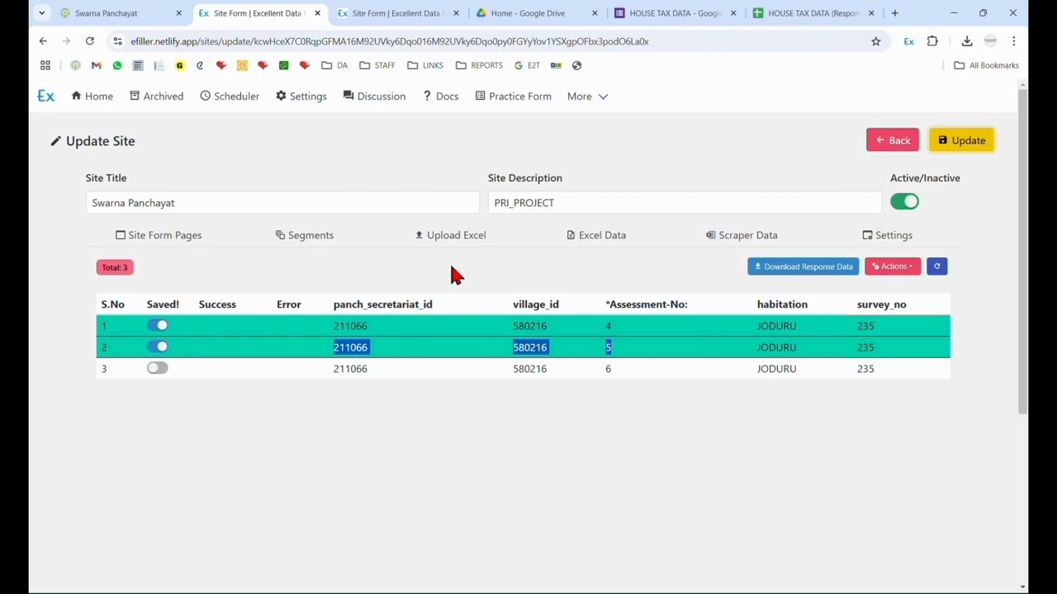
left_click(801, 13)
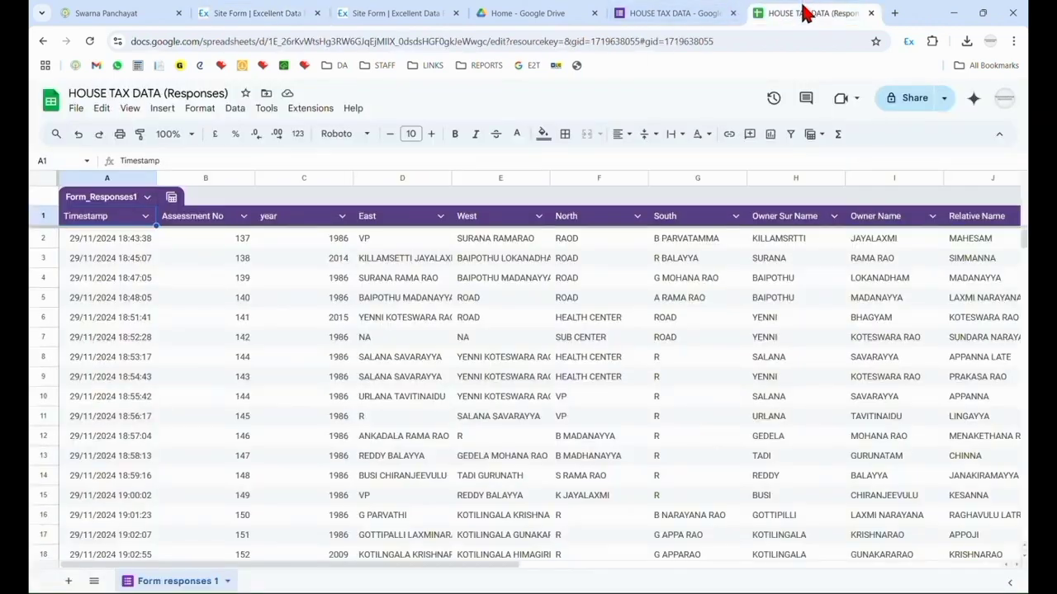
Switch to the Excel workbook and examine the DATA SHEET's nature_property code note and the row 2 values through property_pincode.
left_click(766, 591)
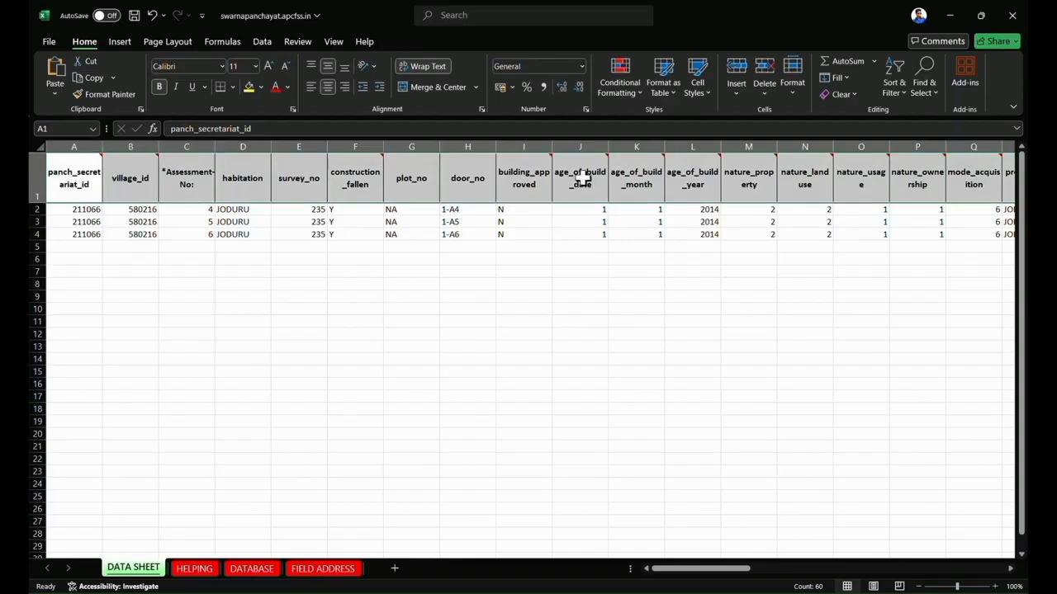
left_click(582, 255)
mouse_move(763, 192)
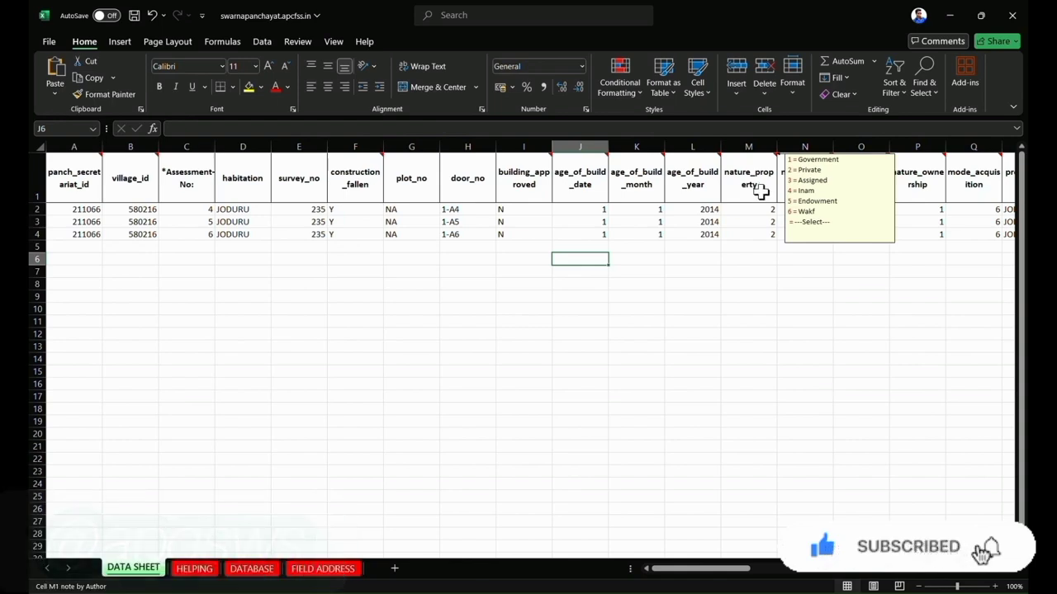
left_click(760, 209)
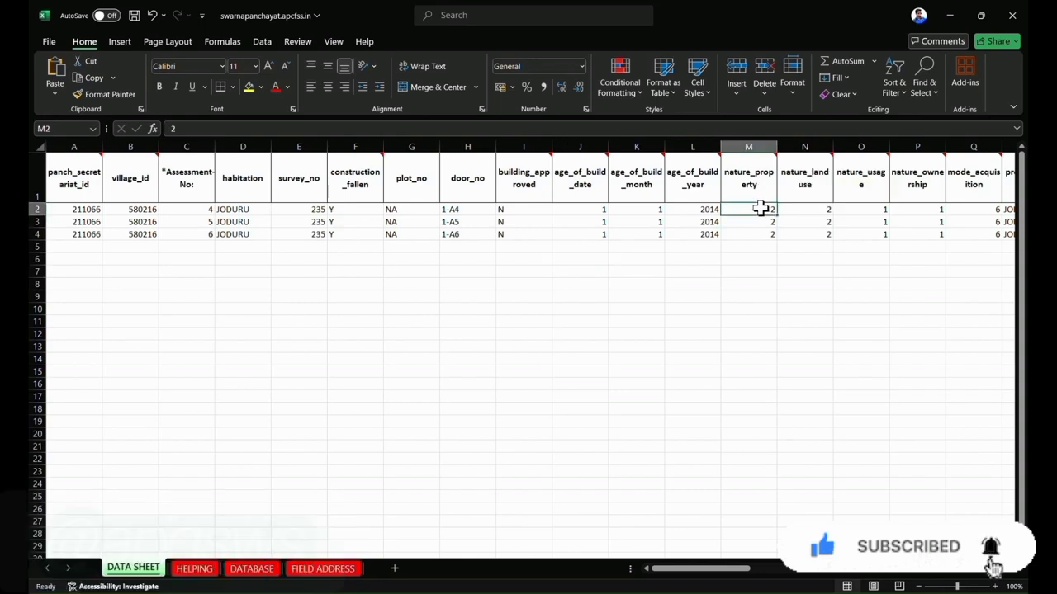
key("Right")
key("Right")
key("Right")
key("Right")
key("Right")
key("Right")
key("Right")
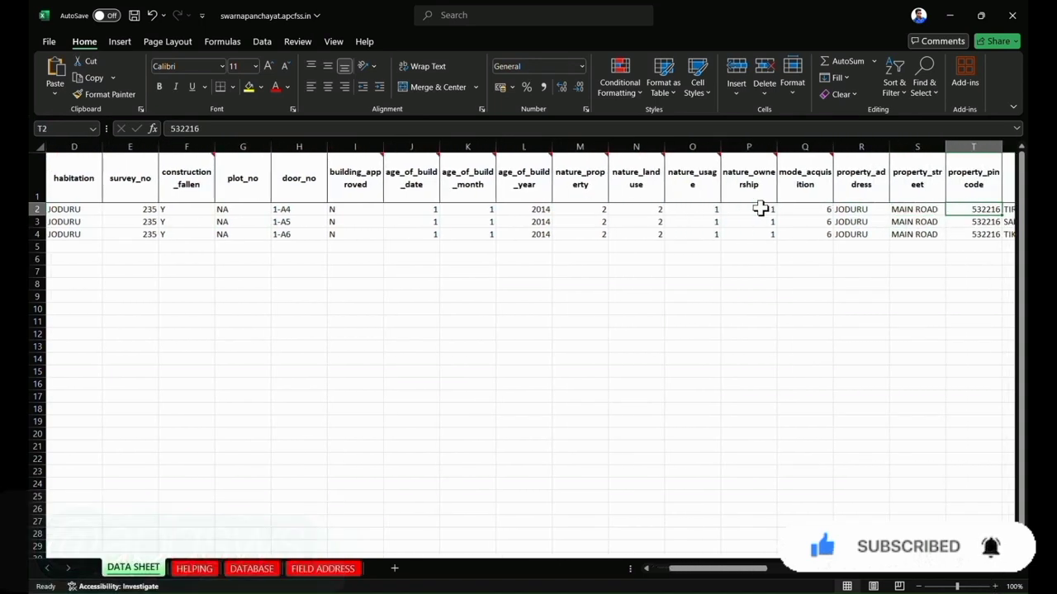